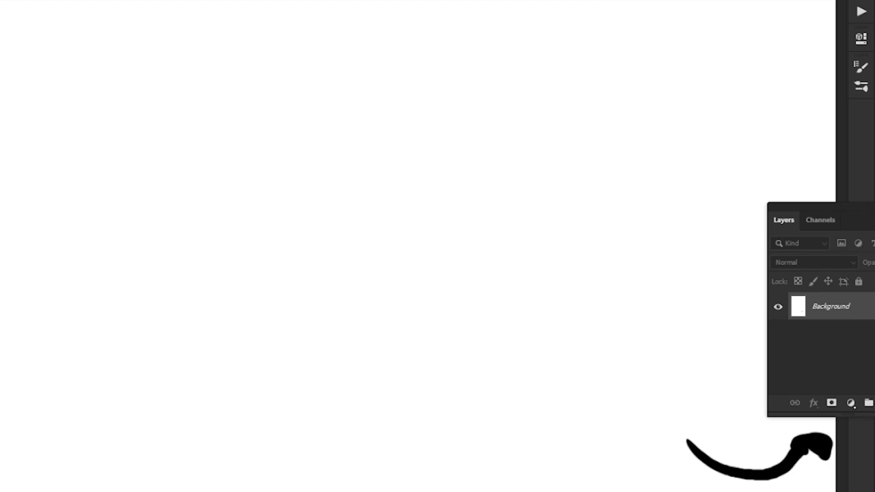
Lasso the black arrow doodle and clear it from the canvas
key("ctrl+alt+shift+n")
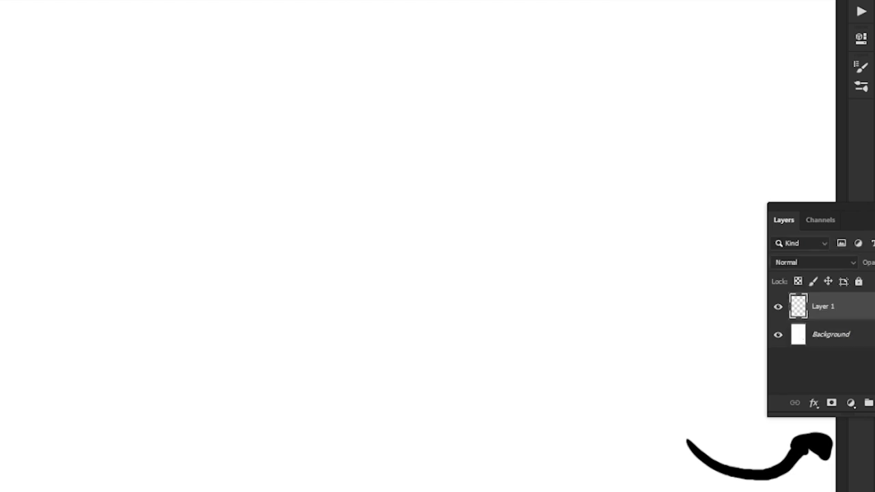
mouse_move(752, 445)
left_mouse_down()
mouse_move(428, 341)
mouse_move(435, 342)
left_mouse_up()
left_click_drag(430, 429, 446, 227)
left_click(461, 332)
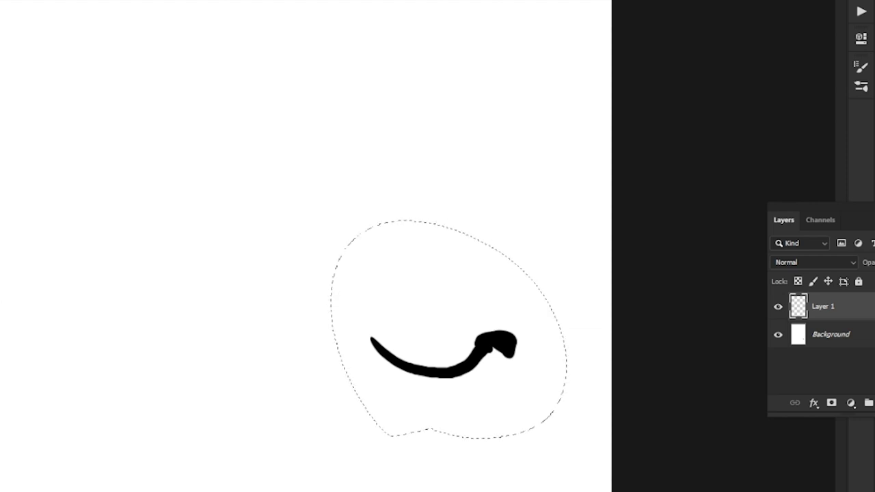
key("ctrl+d")
key("Delete")
key("ctrl+z")
key("ctrl+z")
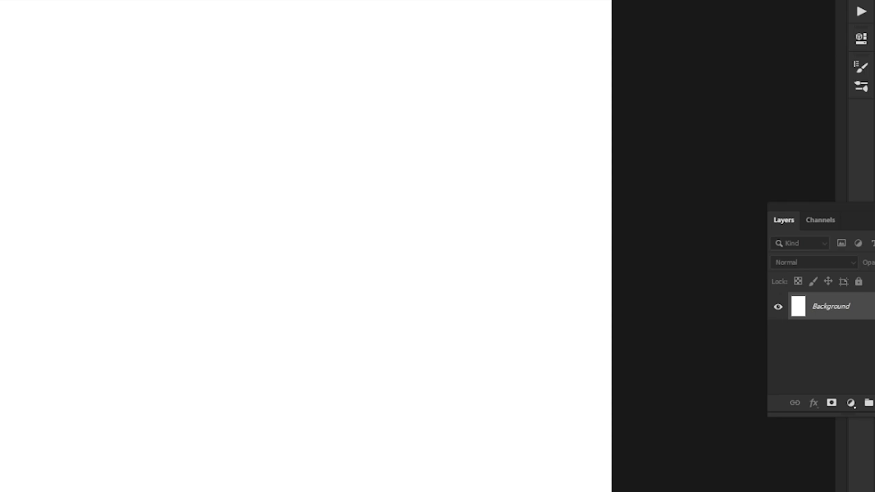
Add a new layer above the Background and sketch a loose head oval with a curved eye line near the page's upper edge
key("ctrl+alt+shift+n")
scroll(305, 246, "down", 4)
left_click_drag(306, 246, 576, 246)
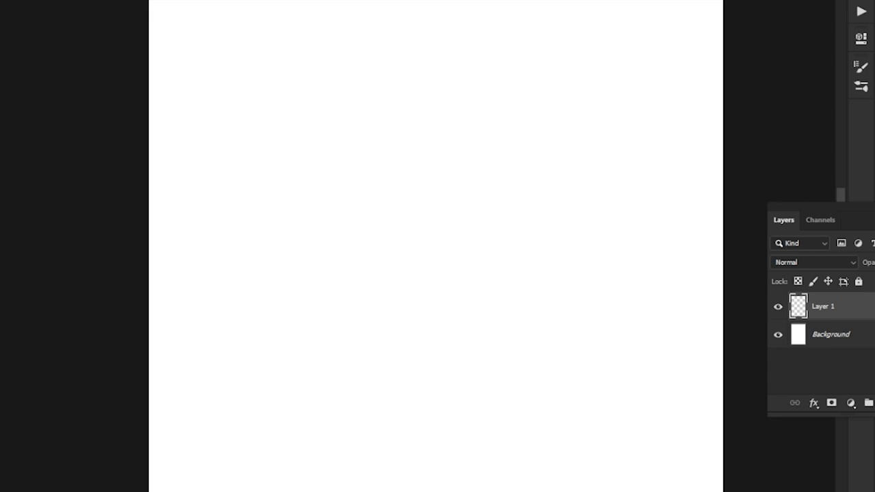
left_click_drag(437, 246, 414, 259)
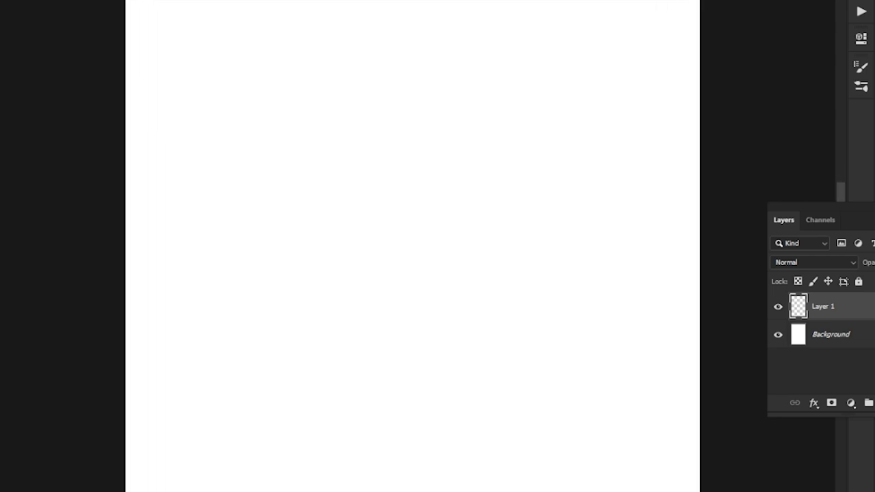
scroll(321, 246, "down", 4)
left_click_drag(321, 246, 349, 268)
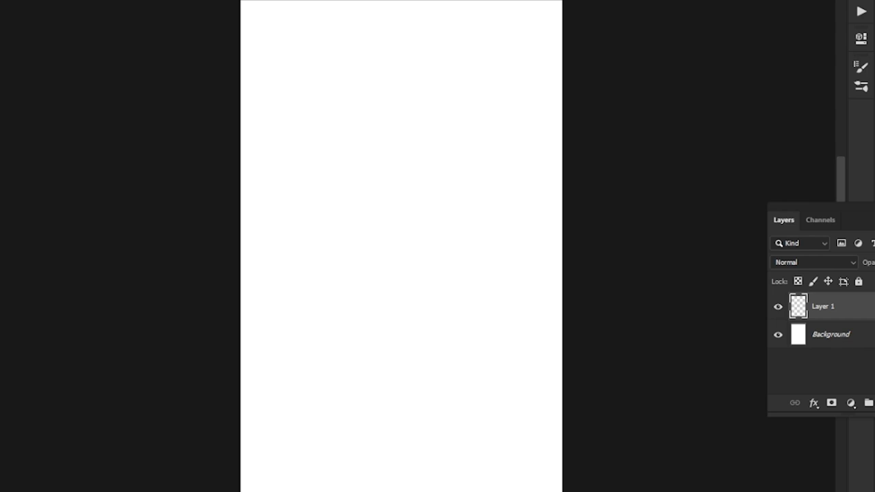
mouse_move(443, 134)
left_mouse_down()
mouse_move(439, 141)
mouse_move(426, 65)
left_mouse_up()
key("ctrl+z")
mouse_move(430, 129)
left_mouse_down()
mouse_move(398, 161)
mouse_move(436, 80)
mouse_move(374, 94)
mouse_move(439, 113)
mouse_move(402, 138)
left_mouse_up()
left_click_drag(365, 112, 458, 105)
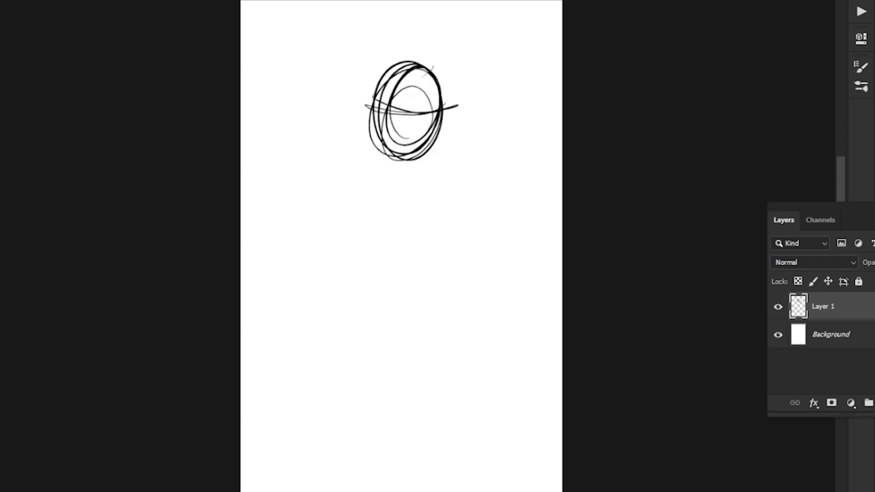
Draw a slanted vertical centre line through the head oval, slightly right of its middle
mouse_move(417, 148)
left_mouse_down()
mouse_move(425, 54)
mouse_move(410, 160)
left_mouse_up()
left_click_drag(428, 68, 421, 138)
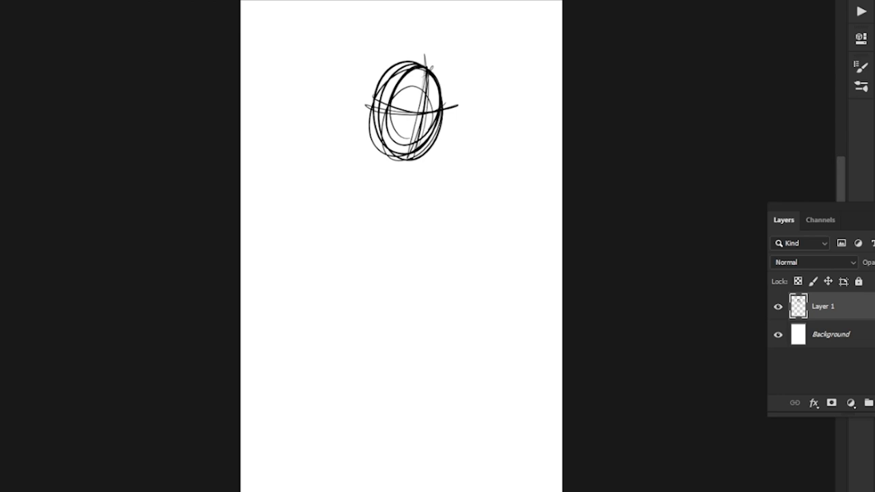
left_click_drag(429, 100, 423, 137)
Sketch faint facial guides inside the lower head oval, reinforce its right contour and mark a small dark loop on the eye line
scroll(370, 207, "up", 3)
left_click_drag(370, 207, 379, 238)
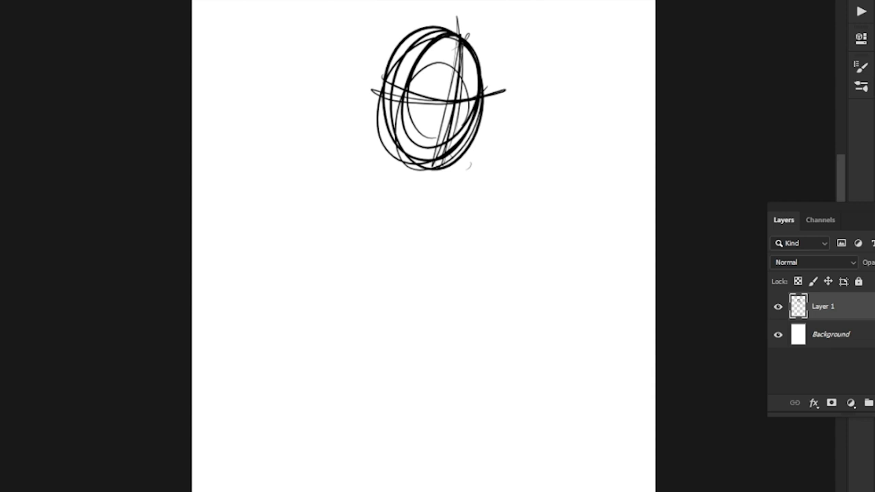
left_click_drag(437, 178, 443, 224)
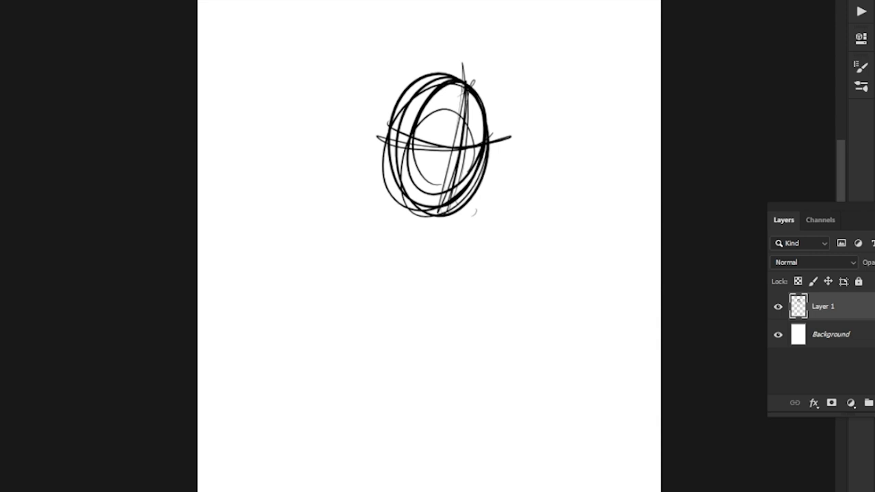
left_click_drag(438, 205, 414, 220)
scroll(437, 247, "down", 3)
scroll(438, 246, "left", 1)
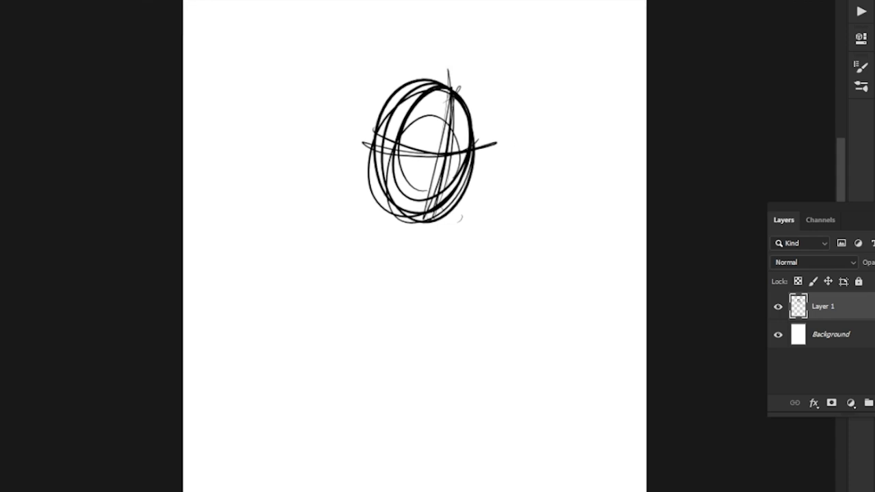
left_click_drag(452, 110, 448, 153)
left_click_drag(451, 82, 428, 215)
mouse_move(471, 167)
left_mouse_down()
mouse_move(377, 164)
mouse_move(426, 164)
left_mouse_up()
left_click_drag(448, 93, 424, 185)
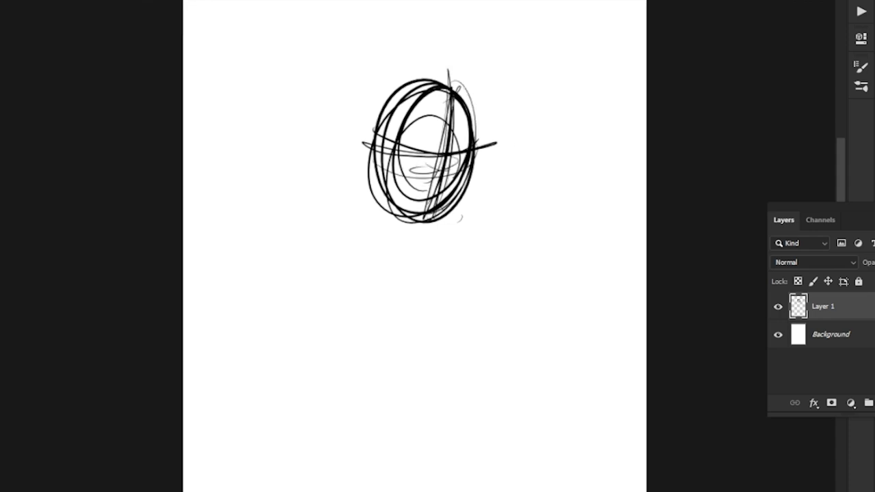
mouse_move(378, 148)
left_mouse_down()
mouse_move(382, 183)
mouse_move(418, 224)
mouse_move(479, 151)
mouse_move(466, 194)
left_mouse_up()
left_click_drag(413, 149, 428, 159)
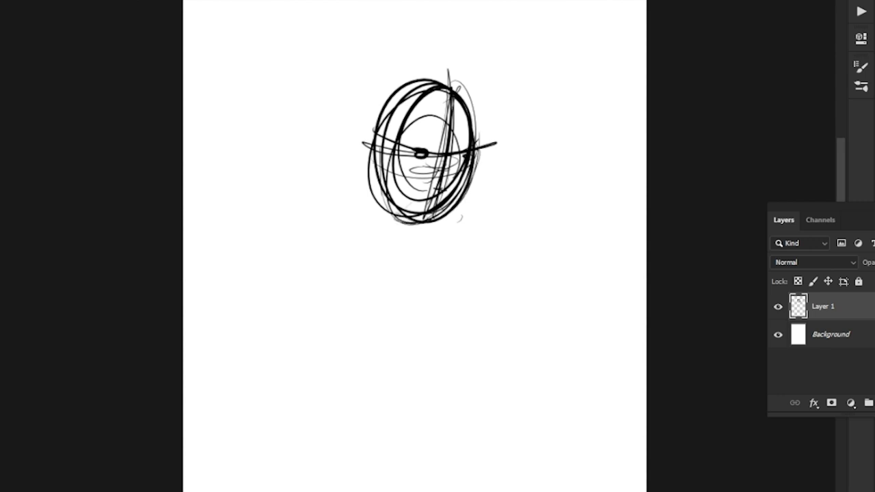
Scribble the chin and a short neck below the head, with faint horizontal shoulder guides beneath
mouse_move(440, 203)
left_mouse_down()
mouse_move(422, 208)
mouse_move(435, 206)
mouse_move(475, 79)
mouse_move(471, 174)
left_mouse_up()
left_click_drag(474, 152, 468, 198)
left_click_drag(536, 189, 417, 189)
left_click_drag(454, 181, 523, 178)
mouse_move(469, 156)
left_mouse_down()
mouse_move(468, 192)
mouse_move(464, 181)
left_mouse_up()
left_click_drag(456, 153, 459, 176)
left_click_drag(455, 171, 468, 155)
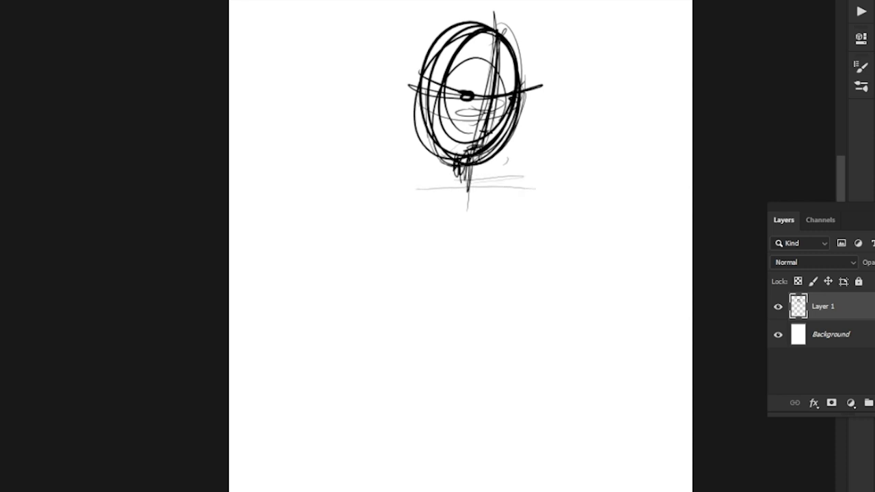
Darken the horizontal shoulder line under the neck and add a small joint circle at each end
mouse_move(413, 186)
left_mouse_down()
mouse_move(478, 176)
mouse_move(475, 192)
mouse_move(406, 180)
mouse_move(511, 185)
left_mouse_up()
mouse_move(453, 188)
left_mouse_down()
mouse_move(384, 185)
mouse_move(393, 189)
left_mouse_up()
left_click_drag(438, 226, 442, 171)
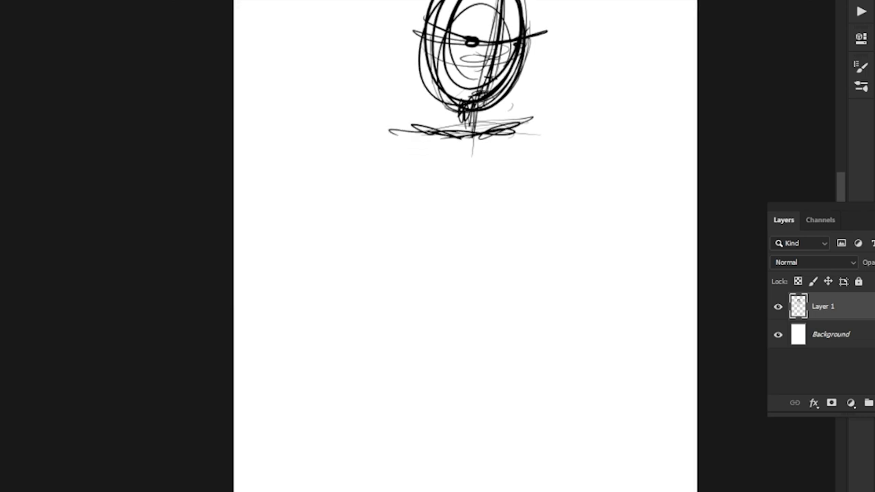
mouse_move(460, 137)
left_mouse_down()
mouse_move(379, 128)
mouse_move(457, 134)
left_mouse_up()
left_click_drag(472, 134, 390, 127)
mouse_move(509, 127)
left_mouse_down()
mouse_move(528, 140)
mouse_move(526, 126)
mouse_move(539, 136)
left_mouse_up()
left_click_drag(389, 122, 380, 135)
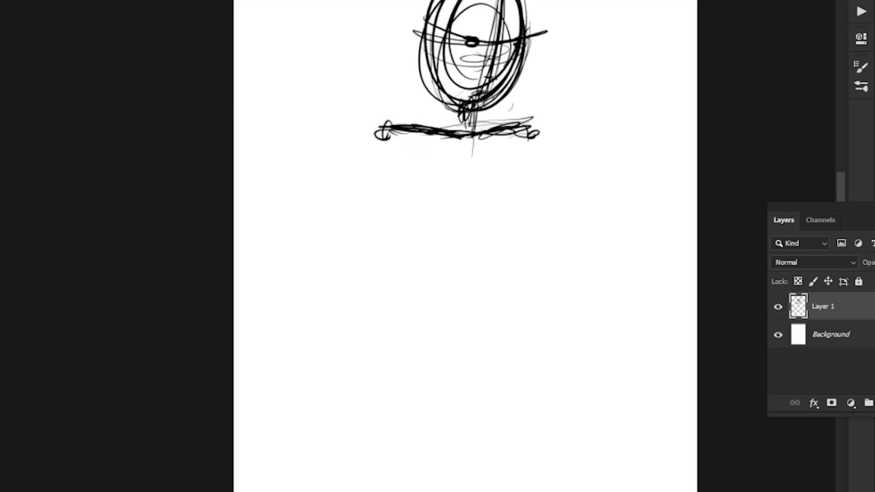
Sketch both sides of the torso tapering inward from the shoulder ends to the waist
mouse_move(550, 132)
left_mouse_down()
mouse_move(514, 199)
mouse_move(513, 231)
mouse_move(511, 220)
left_mouse_up()
left_click_drag(531, 190, 508, 230)
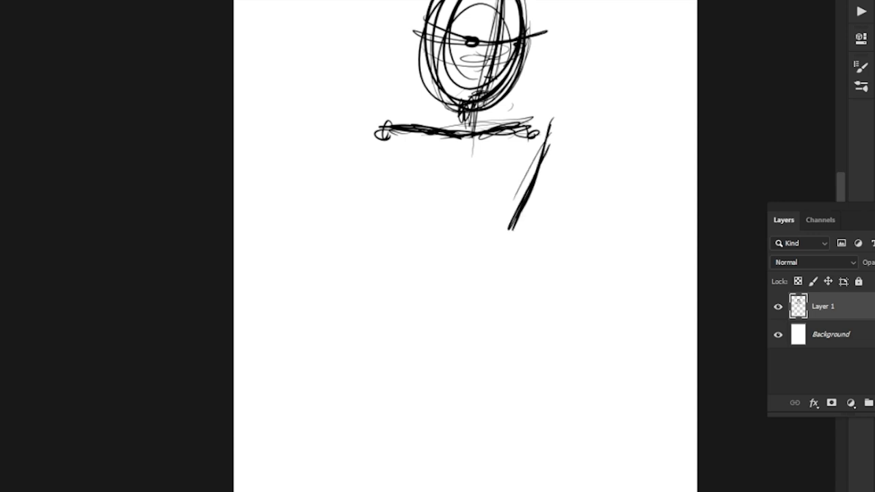
left_click_drag(384, 134, 424, 235)
left_click_drag(381, 132, 427, 229)
left_click_drag(387, 150, 431, 226)
mouse_move(389, 140)
left_mouse_down()
mouse_move(432, 219)
mouse_move(430, 207)
left_mouse_up()
left_click_drag(410, 155, 428, 203)
left_click_drag(395, 120, 419, 181)
left_click_drag(410, 143, 431, 208)
mouse_move(389, 128)
left_mouse_down()
mouse_move(424, 192)
mouse_move(417, 190)
mouse_move(415, 224)
left_mouse_up()
Erase the left end of the shoulder line to shorten it and rework the left torso side down past the waist
key("e")
left_click_drag(395, 129, 406, 134)
left_click_drag(415, 168, 431, 232)
mouse_move(429, 217)
left_mouse_down()
mouse_move(433, 238)
mouse_move(423, 250)
left_mouse_up()
left_click_drag(428, 237, 419, 259)
Extend the right torso side from the waist out to the hip and add an outer line from shoulder to hip
left_click_drag(545, 136, 516, 207)
mouse_move(515, 223)
left_mouse_down()
mouse_move(528, 271)
mouse_move(554, 305)
left_mouse_up()
left_click_drag(523, 228, 543, 283)
left_click_drag(552, 147, 527, 229)
left_click_drag(549, 151, 551, 298)
left_click_drag(547, 182, 550, 287)
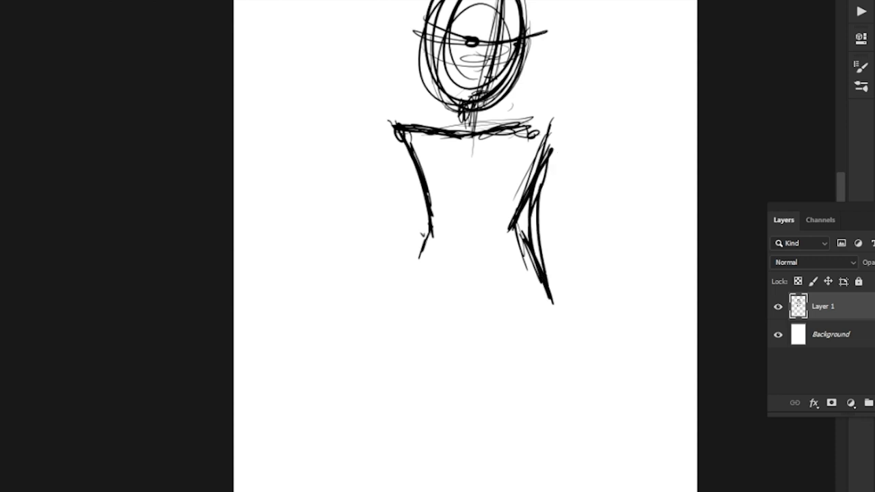
Thicken the waist contours on both sides of the torso where they flare toward the hips
left_click_drag(427, 179, 417, 253)
left_click_drag(447, 198, 432, 226)
left_click_drag(423, 239, 414, 257)
left_click_drag(537, 164, 508, 241)
left_click_drag(512, 231, 534, 287)
left_click_drag(522, 251, 535, 283)
left_click_drag(527, 260, 532, 298)
Draw a slightly tilted hip line below the waist and mark both ends with hip joint circles
mouse_move(540, 290)
left_mouse_down()
mouse_move(529, 314)
mouse_move(491, 321)
left_mouse_up()
mouse_move(543, 310)
left_mouse_down()
mouse_move(418, 287)
mouse_move(418, 300)
left_mouse_up()
left_click_drag(407, 296, 414, 301)
mouse_move(414, 301)
left_mouse_down()
mouse_move(403, 384)
mouse_move(394, 274)
left_mouse_up()
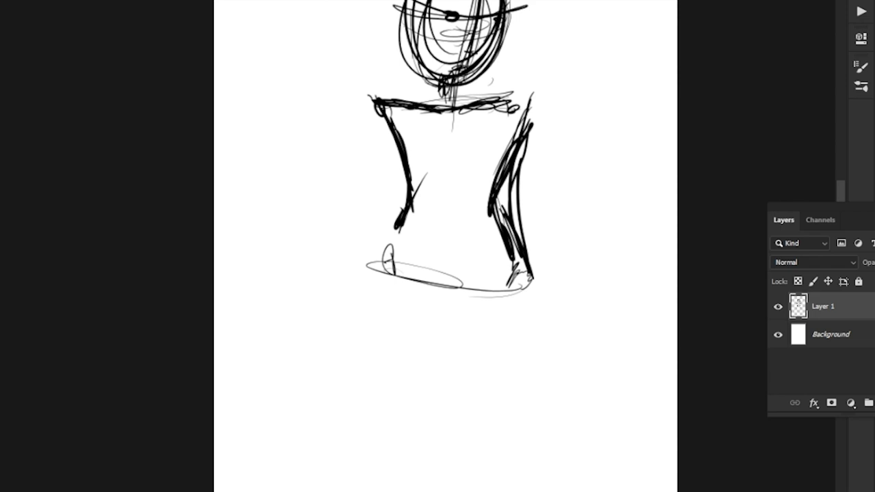
mouse_move(394, 275)
left_mouse_down()
mouse_move(403, 199)
mouse_move(383, 270)
left_mouse_up()
mouse_move(511, 281)
left_mouse_down()
mouse_move(500, 293)
mouse_move(507, 283)
left_mouse_up()
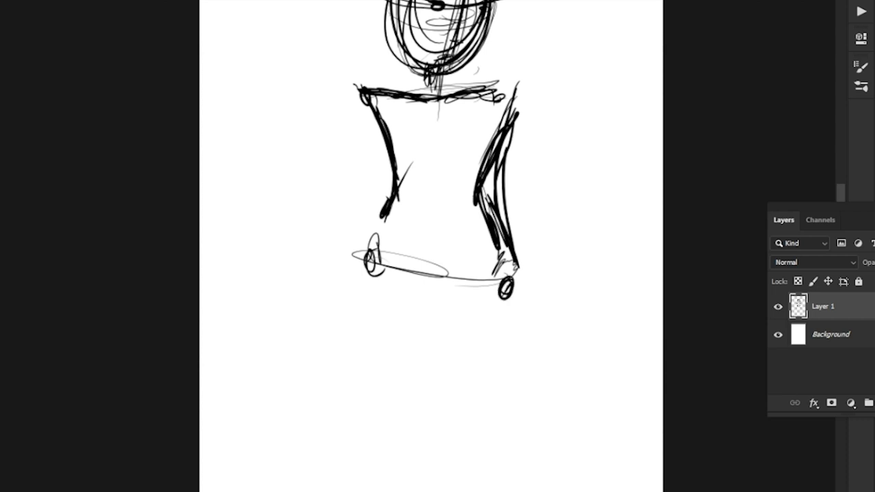
left_click_drag(376, 257, 380, 272)
left_click_drag(435, 226, 446, 254)
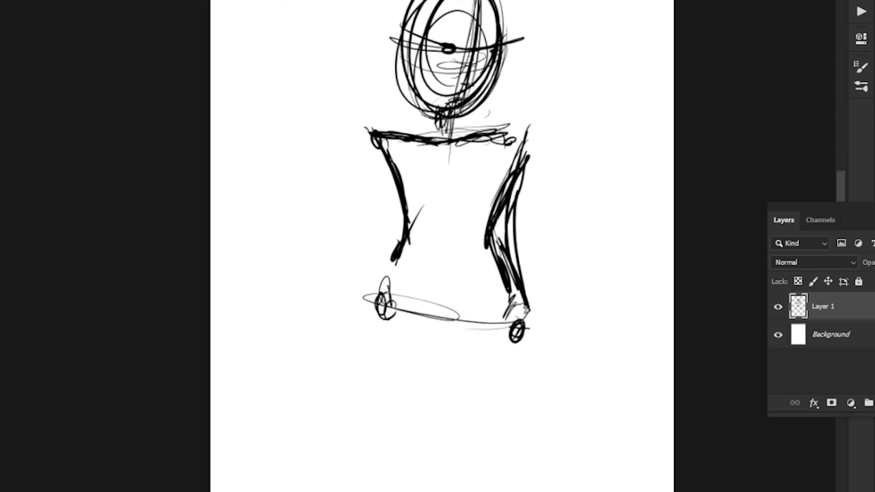
Redraw the left torso contour as a smooth curve down to the hip joint and reinforce the right hip joint circle
left_click_drag(393, 141, 400, 292)
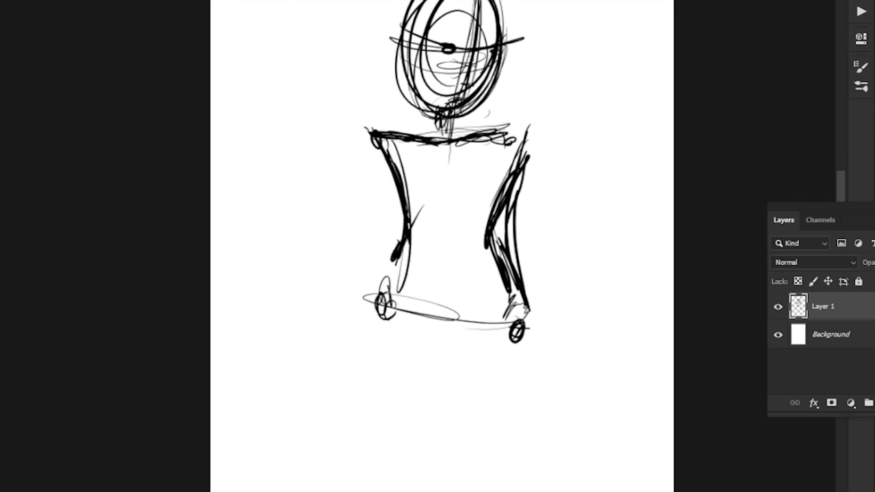
left_click_drag(408, 166, 388, 301)
mouse_move(519, 315)
left_mouse_down()
mouse_move(508, 337)
mouse_move(521, 331)
left_mouse_up()
left_click_drag(465, 301, 442, 215)
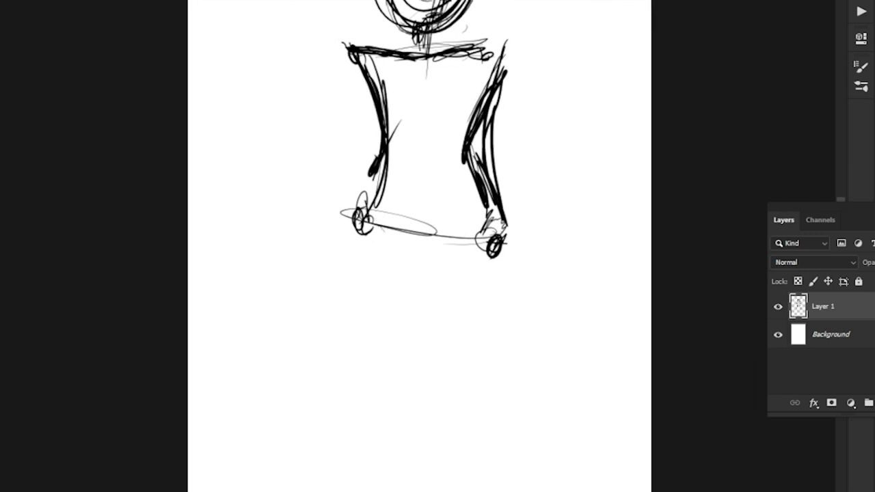
Sketch the pelvis with short outer hip lines, inward-curving leg creases and a shallow arc joining them at the crotch
left_click_drag(364, 208, 343, 254)
mouse_move(503, 240)
left_mouse_down()
mouse_move(511, 274)
mouse_move(447, 317)
left_mouse_up()
left_click_drag(503, 272, 449, 319)
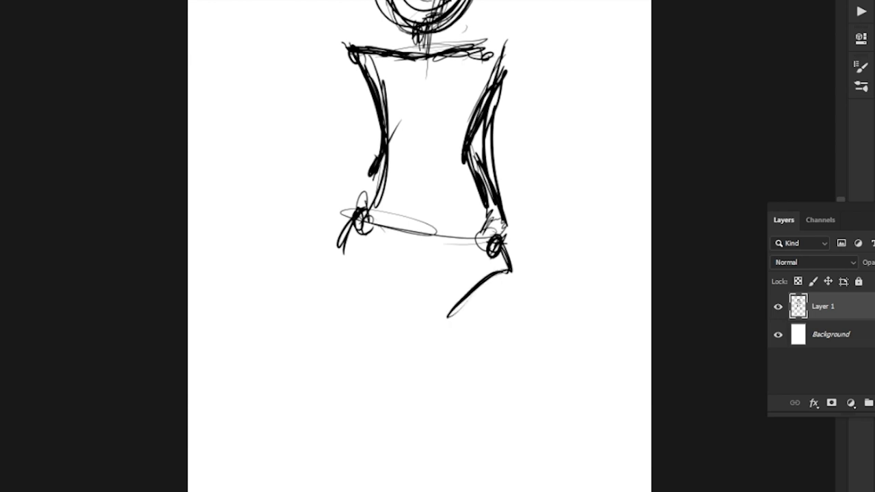
left_click_drag(352, 258, 382, 314)
left_click_drag(492, 249, 445, 321)
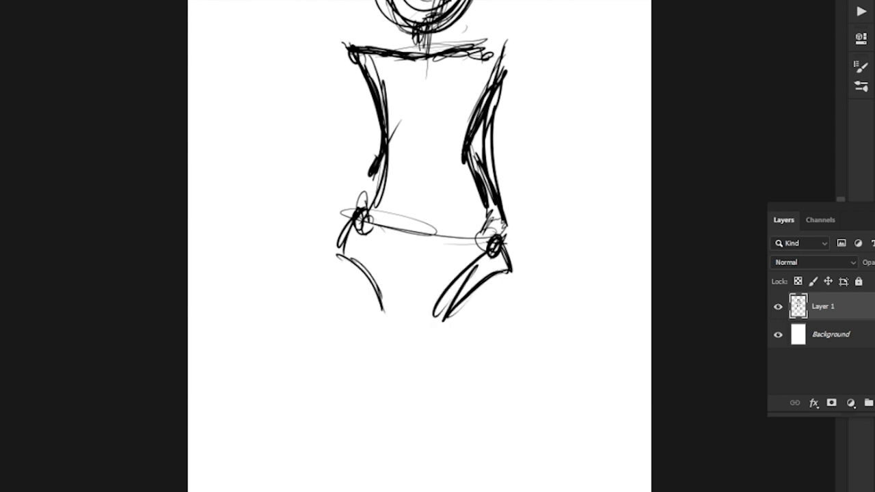
left_click_drag(382, 306, 444, 321)
Draw straight vertical guides from both shoulders to the hips, with a diagonal line crossing the torso between them
left_click_drag(431, 274, 436, 380)
left_click_drag(361, 160, 361, 363)
left_click_drag(519, 154, 519, 376)
mouse_move(444, 341)
left_mouse_down()
mouse_move(458, 265)
mouse_move(473, 247)
left_mouse_up()
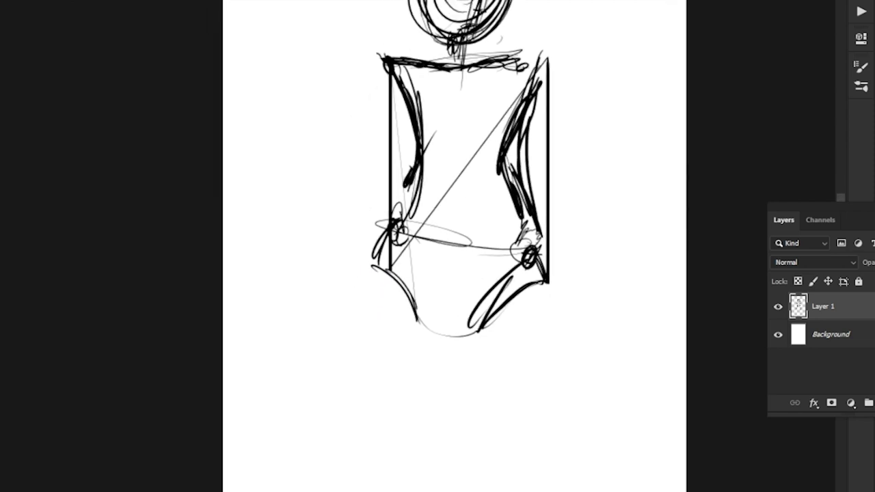
left_click_drag(394, 74, 370, 263)
Darken the leg creases into a V at the crotch and start the inner thigh lines beneath it
left_click_drag(464, 394, 439, 254)
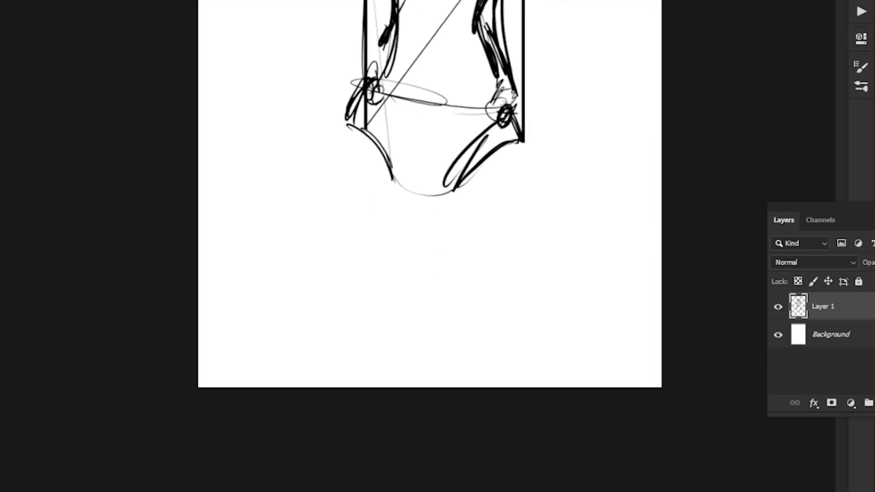
left_click_drag(396, 180, 384, 212)
left_click_drag(381, 125, 422, 195)
left_click_drag(371, 111, 424, 195)
left_click_drag(480, 137, 451, 171)
left_click_drag(493, 117, 447, 188)
left_click_drag(470, 150, 443, 189)
mouse_move(413, 174)
left_mouse_down()
mouse_move(454, 172)
mouse_move(445, 179)
mouse_move(444, 312)
mouse_move(412, 312)
mouse_move(393, 353)
left_mouse_up()
mouse_move(427, 295)
left_mouse_down()
mouse_move(404, 366)
mouse_move(444, 347)
left_mouse_up()
left_click_drag(469, 301, 446, 350)
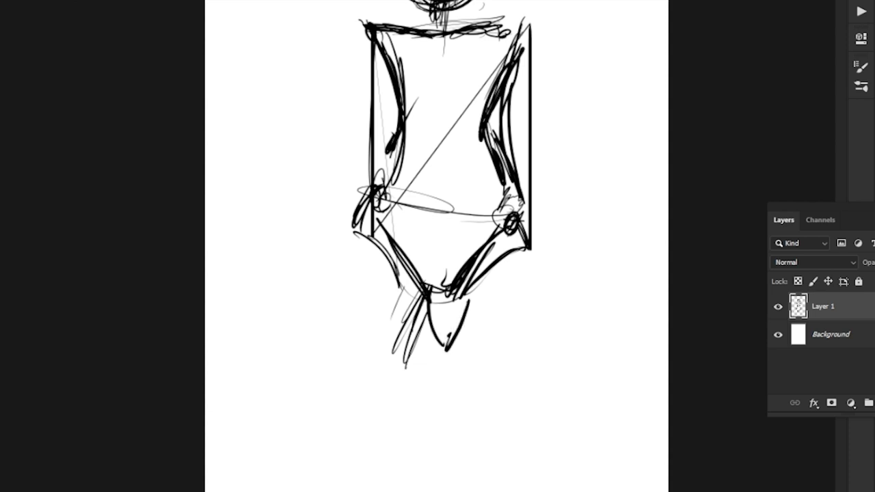
Sketch the long outer contours of both thighs and hatch the inner contour of the left thigh
left_click_drag(351, 228, 340, 357)
left_click_drag(345, 265, 351, 393)
mouse_move(430, 323)
left_mouse_down()
mouse_move(411, 415)
mouse_move(431, 348)
left_mouse_up()
mouse_move(439, 346)
left_mouse_down()
mouse_move(407, 435)
mouse_move(417, 437)
left_mouse_up()
left_click_drag(452, 365, 421, 452)
left_click_drag(328, 283, 366, 481)
left_click_drag(345, 352, 367, 478)
left_click_drag(353, 400, 369, 471)
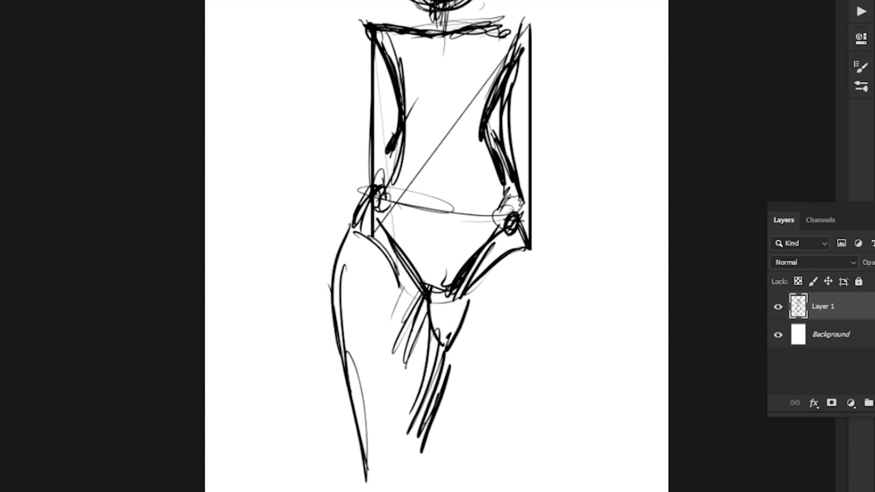
left_click_drag(525, 262, 500, 405)
left_click_drag(533, 276, 478, 458)
Sketch the figure's arm at the left shoulder with shoulder and elbow joint circles, a long forearm and a rough hand
left_click_drag(424, 226, 443, 397)
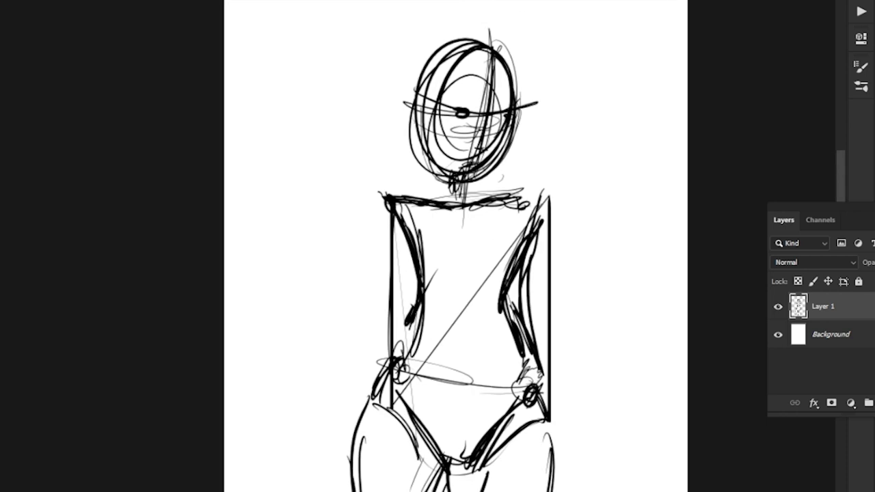
left_click_drag(387, 228, 366, 232)
mouse_move(380, 203)
left_mouse_down()
mouse_move(361, 231)
mouse_move(373, 237)
mouse_move(368, 220)
left_mouse_up()
mouse_move(366, 224)
left_mouse_down()
mouse_move(341, 344)
mouse_move(330, 336)
left_mouse_up()
left_click_drag(438, 273, 440, 116)
mouse_move(334, 195)
left_mouse_down()
mouse_move(321, 380)
mouse_move(347, 429)
left_mouse_up()
left_click_drag(349, 430, 361, 400)
left_click_drag(335, 372, 357, 401)
left_click_drag(325, 412, 341, 393)
Sketch the opposite arm at the right shoulder with joint circles at the shoulder and elbow and a forearm line
left_click_drag(438, 246, 338, 328)
left_click_drag(448, 137, 458, 161)
left_click_drag(457, 143, 475, 249)
mouse_move(465, 169)
left_mouse_down()
mouse_move(480, 321)
mouse_move(466, 438)
left_mouse_up()
mouse_move(451, 342)
left_mouse_down()
mouse_move(507, 212)
mouse_move(496, 320)
left_mouse_up()
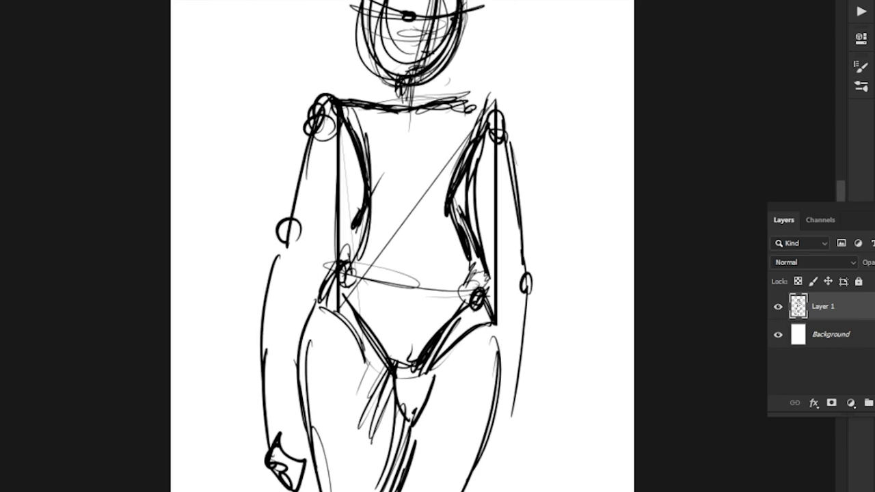
Draw arched chest guides across the torso between the two sides, with a short line at the left armpit
left_click_drag(372, 186, 445, 179)
mouse_move(369, 184)
left_mouse_down()
mouse_move(447, 175)
mouse_move(395, 180)
left_mouse_up()
left_click_drag(357, 110, 372, 142)
left_click_drag(369, 196, 428, 175)
left_click_drag(428, 174, 465, 197)
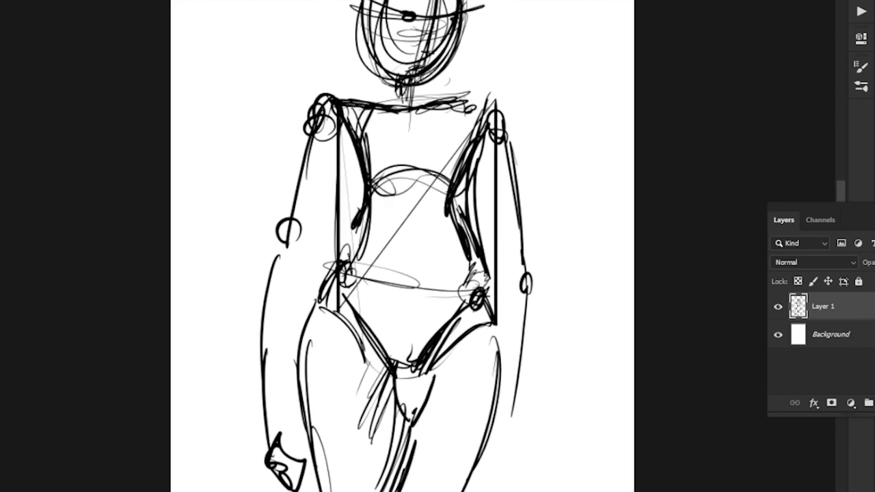
Sketch curved bust outlines along the chest guide and darken the left breast area with overlapping strokes
left_click_drag(483, 106, 471, 171)
left_click_drag(380, 193, 449, 170)
left_click_drag(456, 179, 465, 190)
left_click_drag(457, 156, 383, 184)
left_click_drag(414, 144, 375, 185)
mouse_move(403, 157)
left_mouse_down()
mouse_move(373, 181)
mouse_move(353, 179)
left_mouse_up()
mouse_move(386, 153)
left_mouse_down()
mouse_move(371, 173)
mouse_move(370, 166)
left_mouse_up()
left_click_drag(387, 176, 373, 180)
mouse_move(398, 151)
left_mouse_down()
mouse_move(384, 164)
mouse_move(387, 186)
left_mouse_up()
mouse_move(388, 184)
left_mouse_down()
mouse_move(374, 189)
mouse_move(380, 194)
left_mouse_up()
Build up dark strokes around the left armpit and side of the chest, linking the bust to the shoulder line
left_click_drag(363, 190, 365, 146)
mouse_move(381, 111)
left_mouse_down()
mouse_move(365, 144)
mouse_move(368, 135)
left_mouse_up()
left_click_drag(403, 178, 397, 223)
left_click_drag(380, 157, 353, 190)
left_click_drag(351, 198, 346, 228)
left_click_drag(380, 171, 360, 211)
left_click_drag(354, 218, 342, 239)
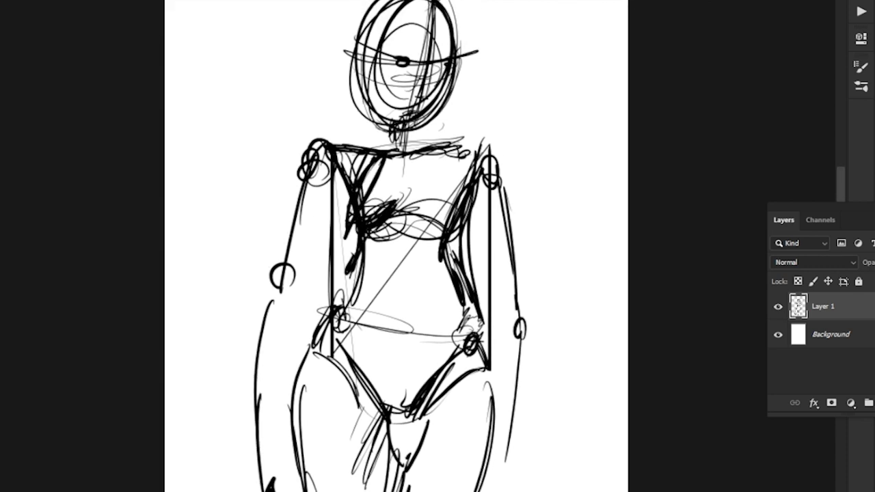
Add short dark strokes around the left breast and armpit, and undo the last five changes
left_click_drag(381, 160, 358, 199)
left_click_drag(354, 209, 346, 251)
left_click_drag(401, 212, 365, 243)
left_click_drag(357, 227, 353, 238)
left_click_drag(384, 205, 366, 244)
left_click_drag(350, 193, 342, 222)
mouse_move(404, 216)
left_mouse_down()
mouse_move(365, 238)
mouse_move(358, 183)
left_mouse_up()
left_click_drag(347, 190, 342, 224)
key("ctrl+z")
key("ctrl+z")
key("ctrl+z")
key("ctrl+z")
key("ctrl+z")
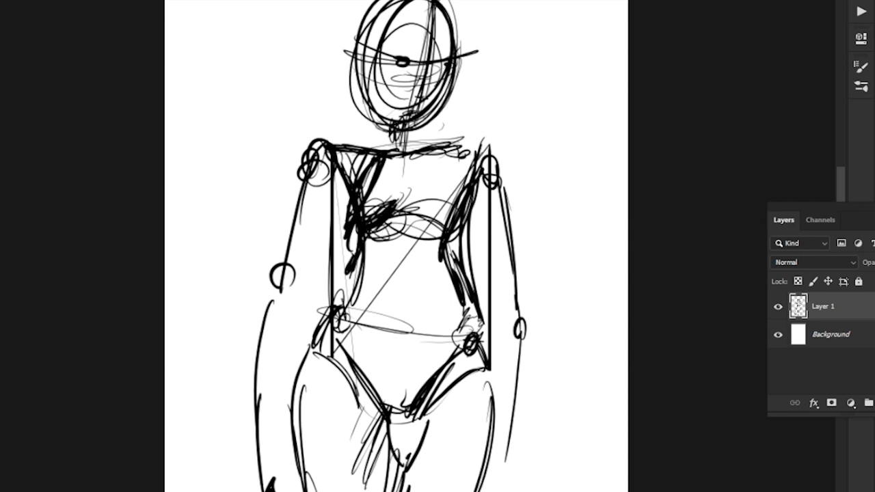
Round out both breast outlines and darken the right breast's outer side and inner curve with overlapping strokes
mouse_move(364, 183)
left_mouse_down()
mouse_move(395, 200)
mouse_move(383, 232)
mouse_move(340, 233)
mouse_move(396, 220)
mouse_move(478, 239)
left_mouse_up()
left_click_drag(472, 196, 479, 221)
left_click_drag(417, 210, 451, 228)
left_click_drag(472, 195, 465, 218)
left_click_drag(433, 229, 446, 234)
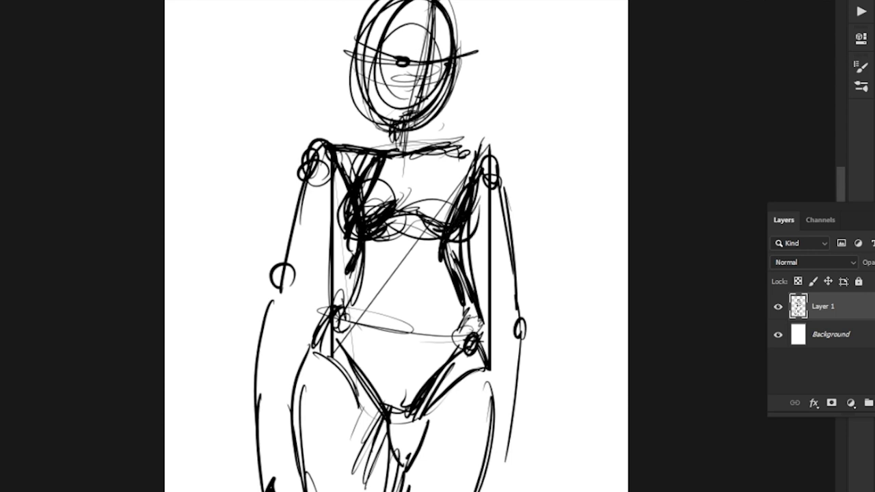
left_click_drag(480, 193, 471, 224)
mouse_move(424, 198)
left_mouse_down()
mouse_move(442, 235)
mouse_move(443, 226)
left_mouse_up()
left_click_drag(472, 159, 481, 218)
left_click_drag(453, 167, 480, 225)
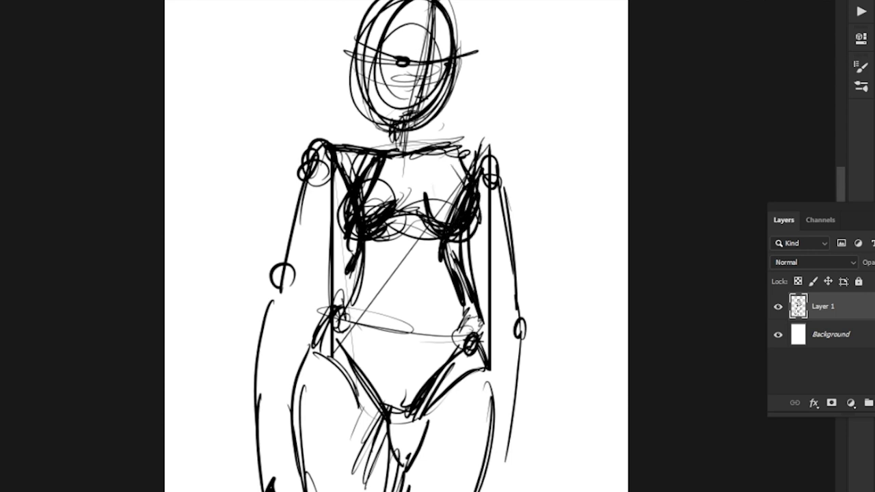
Draw strokes from the collar and right shoulder down to the right breast, reinforcing the left breast's upper edge
mouse_move(421, 155)
left_mouse_down()
mouse_move(410, 166)
mouse_move(407, 146)
mouse_move(440, 223)
mouse_move(438, 215)
left_mouse_up()
mouse_move(427, 137)
left_mouse_down()
mouse_move(441, 221)
mouse_move(466, 185)
left_mouse_up()
left_click_drag(449, 148, 469, 184)
left_click_drag(435, 150, 458, 166)
left_click_drag(378, 162, 358, 202)
left_click_drag(404, 190, 392, 223)
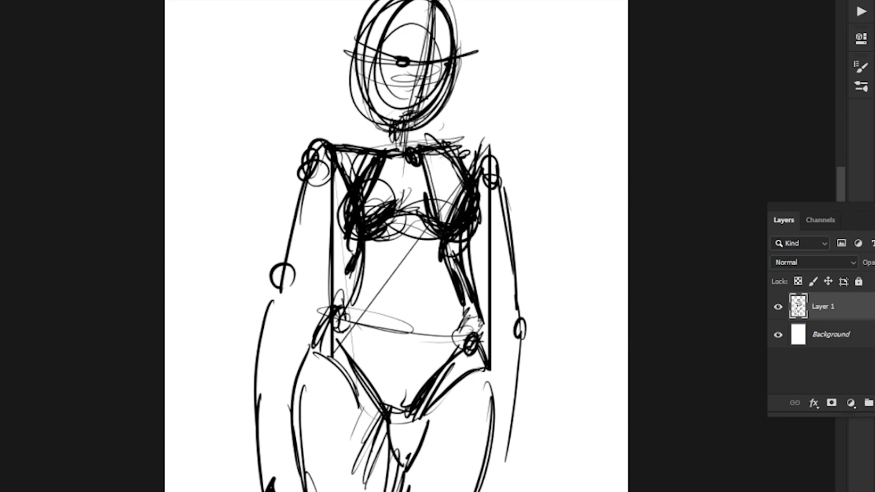
Add dark strokes from the neck down between the breasts and a line along the underside of the bust
left_click_drag(404, 140, 400, 194)
left_click_drag(407, 162, 398, 207)
left_click_drag(398, 165, 389, 194)
left_click_drag(414, 174, 378, 239)
left_click_drag(409, 167, 395, 215)
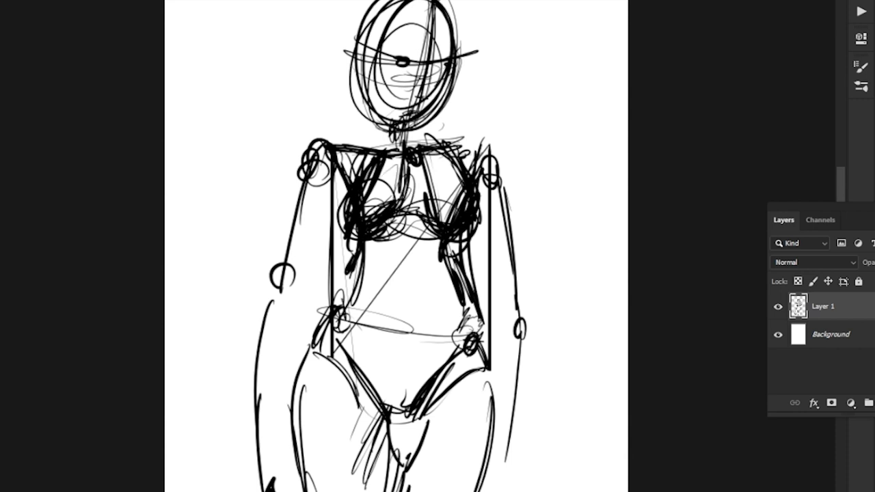
mouse_move(381, 244)
left_mouse_down()
mouse_move(451, 250)
mouse_move(372, 249)
left_mouse_up()
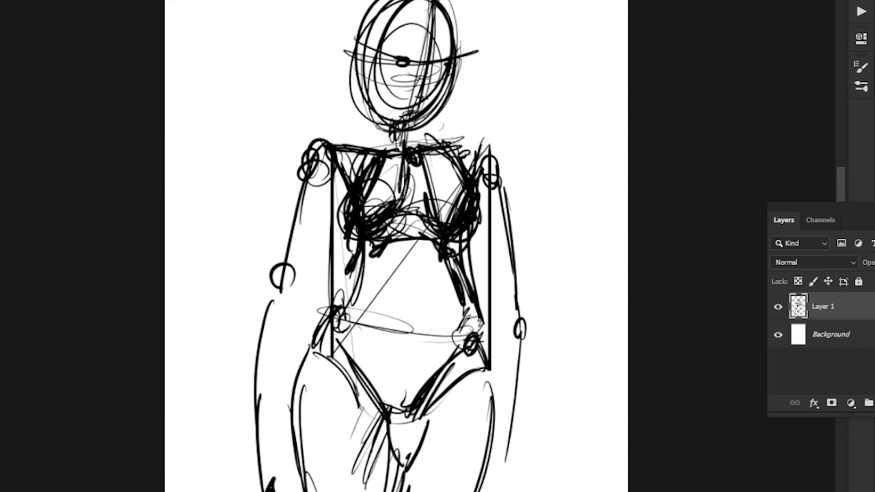
Draw a centre line down the abdomen with a navel mark, and rough muscle shapes across the upper belly
left_click_drag(413, 226, 404, 402)
mouse_move(409, 316)
left_mouse_down()
mouse_move(396, 358)
mouse_move(423, 348)
left_mouse_up()
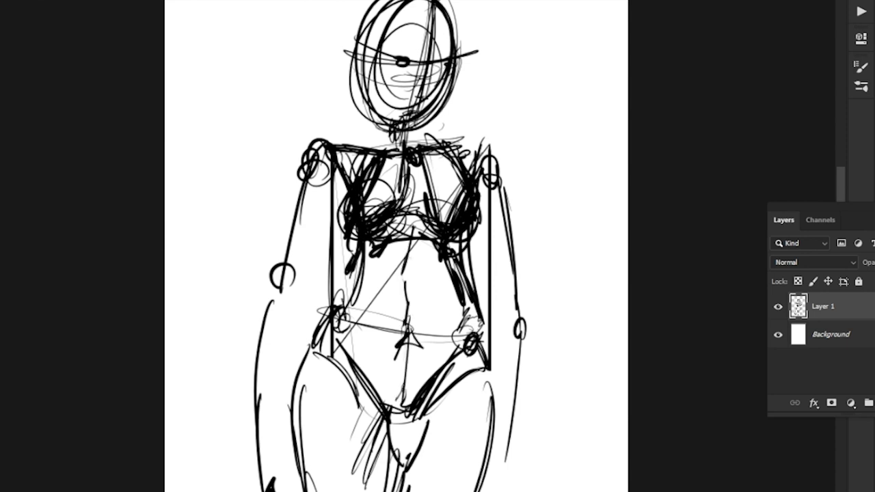
mouse_move(412, 260)
left_mouse_down()
mouse_move(370, 261)
mouse_move(376, 276)
left_mouse_up()
left_click_drag(412, 259, 423, 294)
left_click_drag(448, 271, 404, 320)
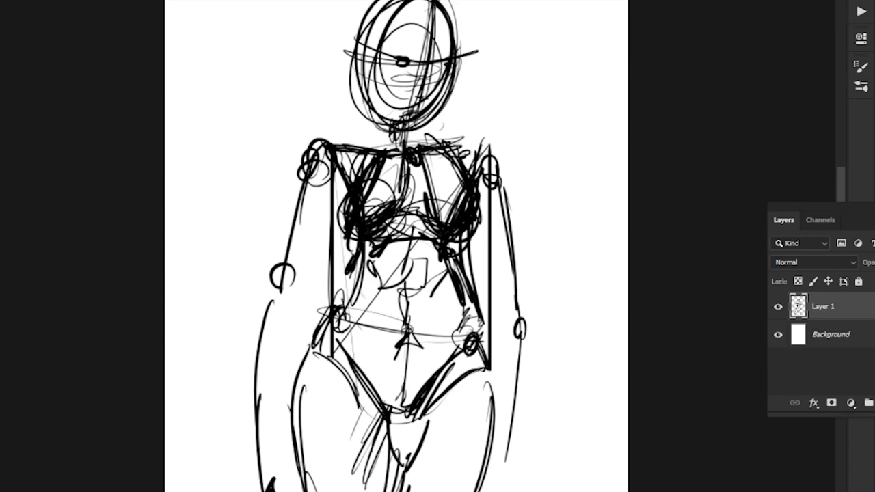
left_click_drag(361, 263, 353, 283)
mouse_move(363, 282)
left_mouse_down()
mouse_move(350, 306)
mouse_move(337, 298)
left_mouse_up()
Sketch hair strands falling along both sides of the head toward the shoulders
mouse_move(403, 287)
left_mouse_down()
mouse_move(410, 275)
mouse_move(481, 274)
mouse_move(401, 348)
mouse_move(410, 382)
left_mouse_up()
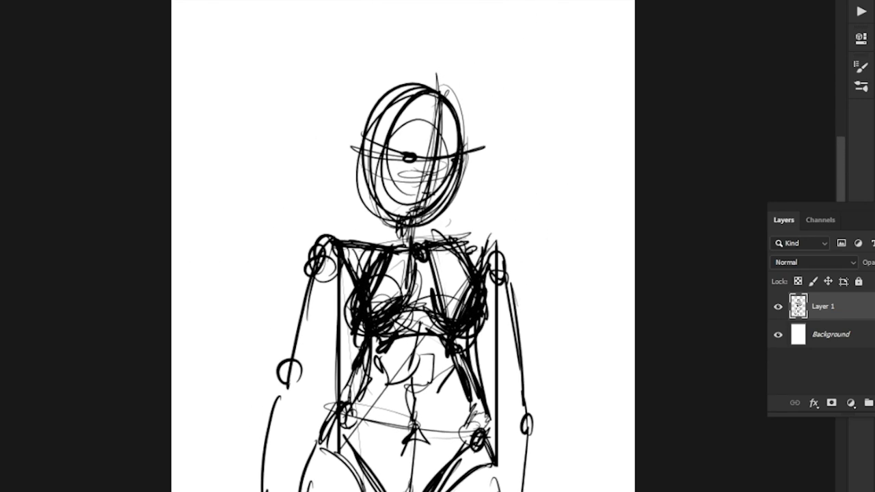
mouse_move(383, 111)
left_mouse_down()
mouse_move(342, 225)
mouse_move(352, 222)
left_mouse_up()
left_click_drag(409, 127, 351, 225)
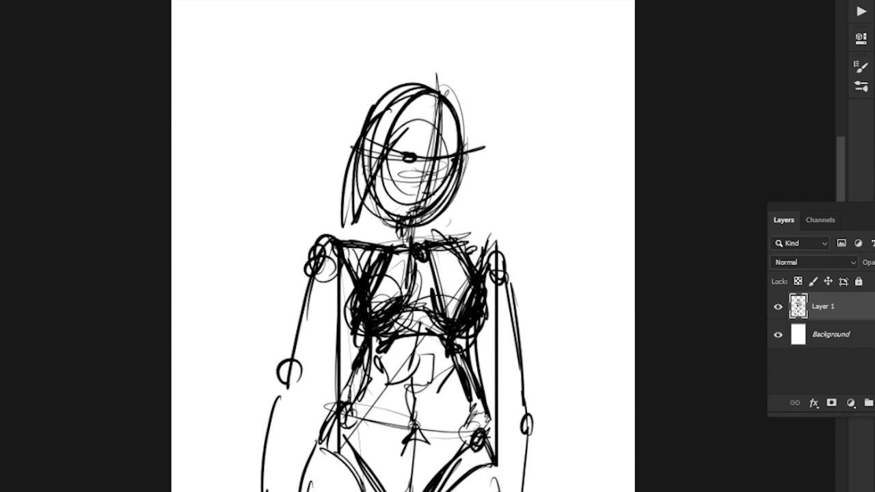
mouse_move(429, 99)
left_mouse_down()
mouse_move(483, 164)
mouse_move(487, 186)
left_mouse_up()
mouse_move(455, 111)
left_mouse_down()
mouse_move(478, 228)
mouse_move(472, 241)
left_mouse_up()
left_click_drag(466, 151, 476, 187)
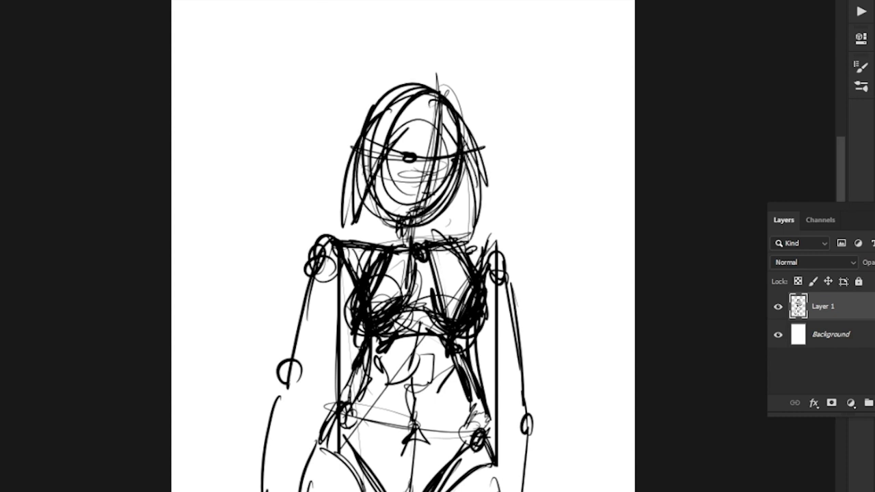
Widen the hair with curved outer outlines bulging on both sides of the head
left_click_drag(365, 119, 327, 209)
left_click_drag(352, 140, 347, 239)
left_click_drag(368, 208, 362, 246)
mouse_move(329, 300)
left_mouse_down()
mouse_move(308, 330)
mouse_move(334, 332)
left_mouse_up()
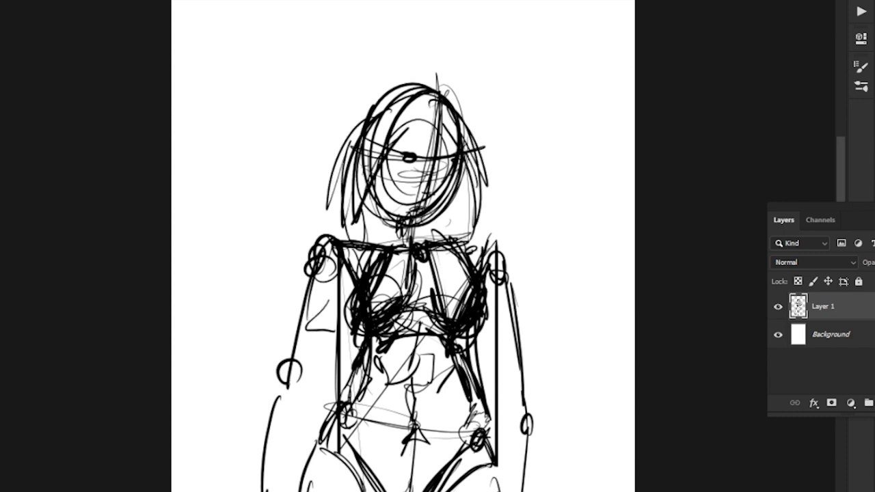
mouse_move(445, 110)
left_mouse_down()
mouse_move(482, 153)
mouse_move(448, 230)
left_mouse_up()
left_click_drag(359, 126, 341, 223)
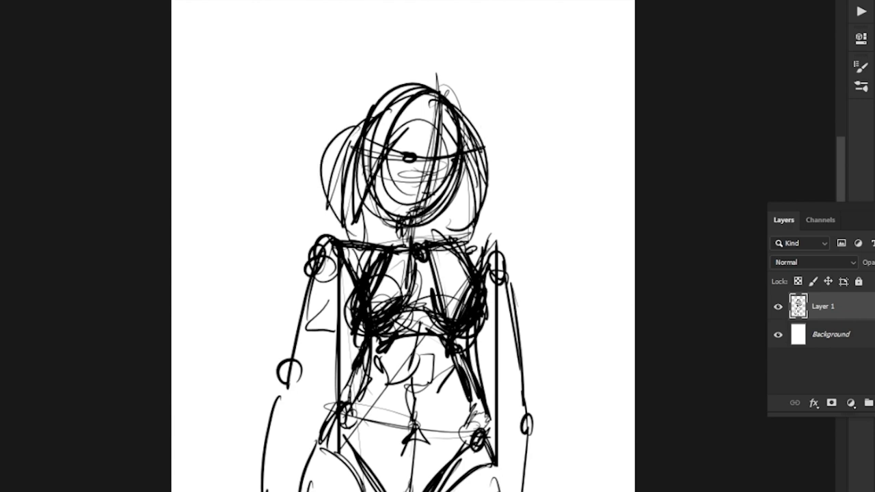
Clear the whole figure sketch to leave an empty layer for a new drawing
mouse_move(410, 383)
left_mouse_down()
mouse_move(413, 204)
mouse_move(447, 141)
left_mouse_up()
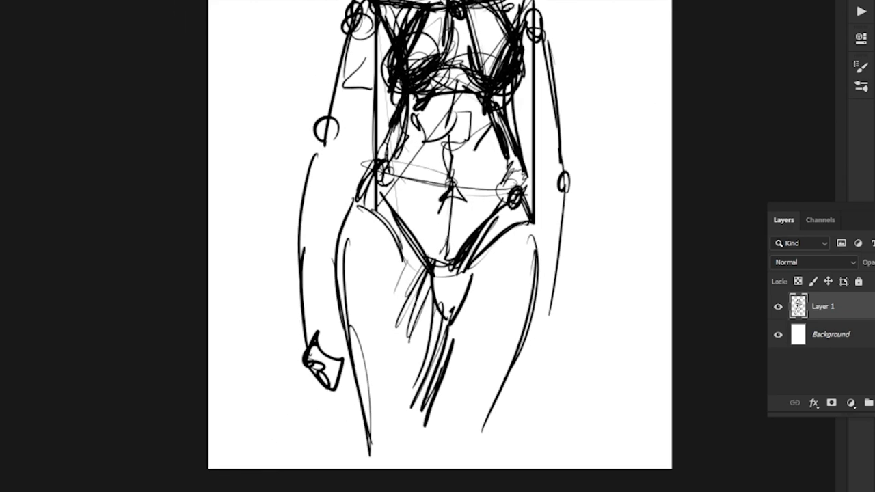
key("ctrl+minus")
left_click_drag(390, 205, 406, 279)
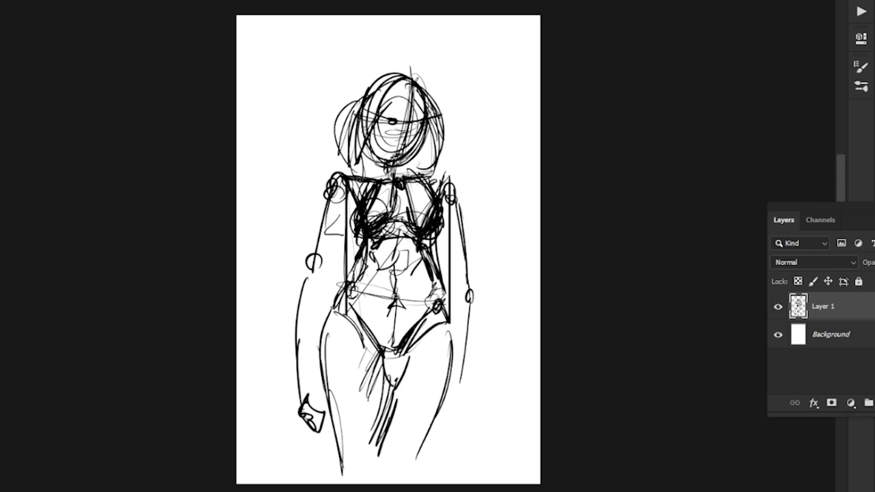
key("Delete")
key("ctrl+alt+shift+n")
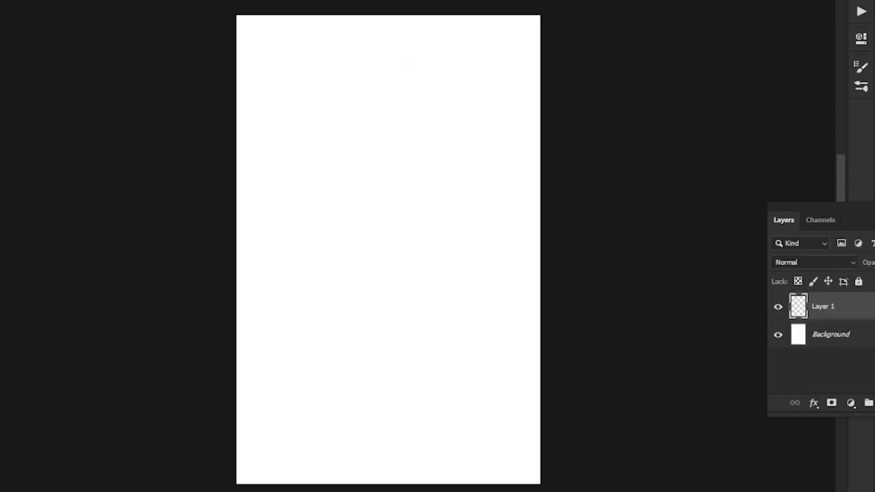
Sketch a new rough figure with a head oval, shoulder line, torso sides and hips
mouse_move(412, 147)
left_mouse_down()
mouse_move(445, 88)
mouse_move(419, 148)
mouse_move(447, 111)
left_mouse_up()
mouse_move(420, 163)
left_mouse_down()
mouse_move(361, 149)
mouse_move(458, 164)
mouse_move(346, 179)
mouse_move(349, 186)
mouse_move(459, 164)
mouse_move(420, 172)
mouse_move(352, 161)
mouse_move(382, 265)
mouse_move(376, 226)
left_mouse_up()
mouse_move(467, 164)
left_mouse_down()
mouse_move(455, 212)
mouse_move(462, 305)
mouse_move(467, 280)
mouse_move(445, 300)
mouse_move(458, 311)
mouse_move(446, 337)
mouse_move(410, 364)
mouse_move(362, 291)
mouse_move(465, 302)
left_mouse_up()
mouse_move(378, 311)
left_mouse_down()
mouse_move(354, 331)
mouse_move(356, 302)
mouse_move(330, 378)
left_mouse_up()
left_click_drag(358, 164, 344, 334)
left_click_drag(463, 307, 391, 330)
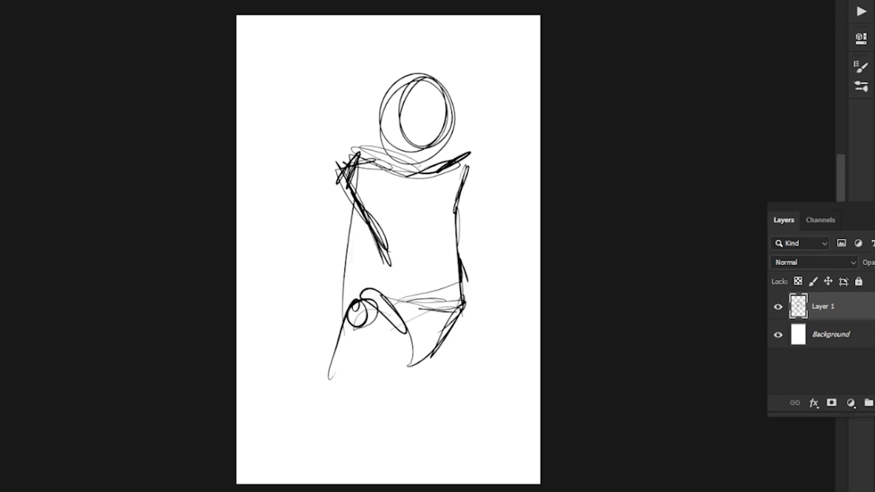
Erase the new figure sketch from the layer, including the leftover strokes near the shoulder and hip
mouse_move(405, 433)
left_mouse_down()
mouse_move(479, 413)
mouse_move(406, 432)
left_mouse_up()
key("Delete")
key("ctrl+d")
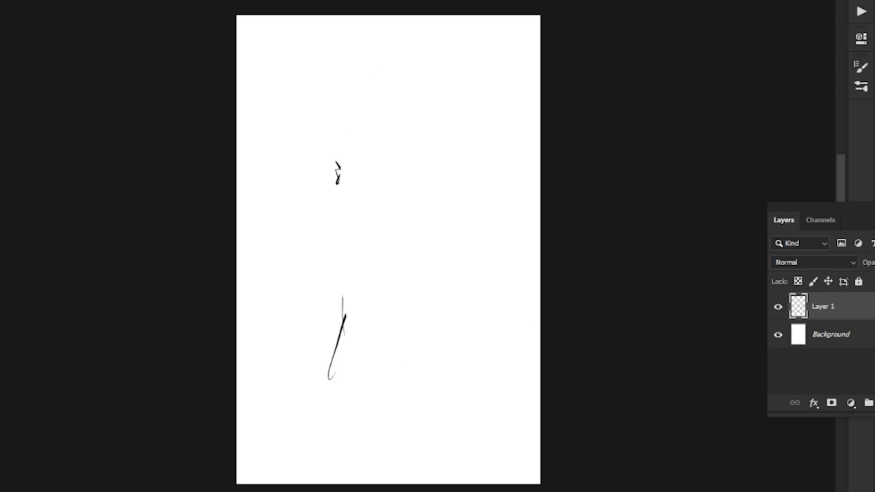
mouse_move(348, 416)
left_mouse_down()
mouse_move(395, 321)
mouse_move(346, 416)
left_mouse_up()
key("Delete")
key("ctrl+d")
mouse_move(316, 156)
left_mouse_down()
mouse_move(362, 224)
mouse_move(316, 164)
left_mouse_up()
key("Delete")
key("ctrl+d")
Sketch a tilted head from overlapping ovals near the page's upper edge, with a brow line and a centre line
left_click_drag(388, 250, 427, 241)
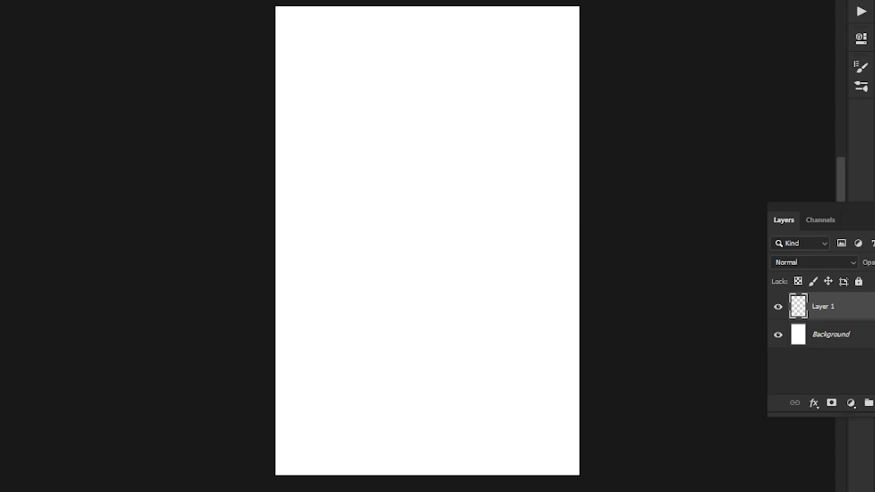
mouse_move(478, 132)
left_mouse_down()
mouse_move(424, 136)
mouse_move(485, 120)
mouse_move(422, 68)
mouse_move(453, 135)
mouse_move(465, 50)
mouse_move(424, 128)
mouse_move(482, 54)
left_mouse_up()
mouse_move(486, 88)
left_mouse_down()
mouse_move(493, 97)
mouse_move(433, 73)
left_mouse_up()
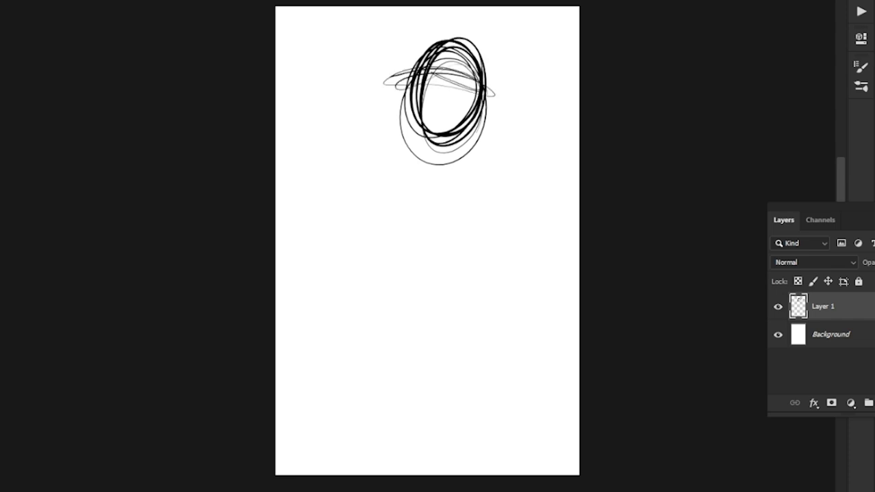
left_click_drag(464, 43, 437, 151)
left_click_drag(429, 91, 476, 104)
mouse_move(438, 54)
left_mouse_down()
mouse_move(417, 97)
mouse_move(479, 101)
mouse_move(421, 143)
mouse_move(436, 145)
mouse_move(434, 165)
mouse_move(369, 141)
mouse_move(438, 176)
mouse_move(373, 156)
mouse_move(453, 165)
left_mouse_up()
Draw the right shoulder line and overlapping strokes down the right side of the chest
mouse_move(444, 169)
left_mouse_down()
mouse_move(462, 163)
mouse_move(487, 193)
left_mouse_up()
left_click_drag(468, 159, 485, 202)
mouse_move(473, 163)
left_mouse_down()
mouse_move(484, 234)
mouse_move(481, 224)
left_mouse_up()
left_click_drag(482, 203, 456, 239)
left_click_drag(479, 180, 473, 233)
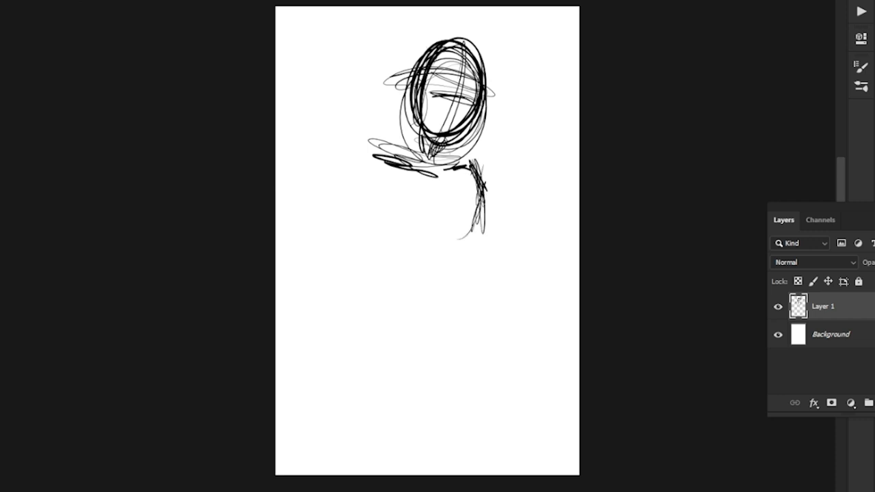
Sketch the left torso side slanting inward from shoulder to waist and back out, and extend the right side
mouse_move(369, 161)
left_mouse_down()
mouse_move(413, 239)
mouse_move(407, 257)
mouse_move(423, 248)
left_mouse_up()
left_click_drag(398, 194, 419, 235)
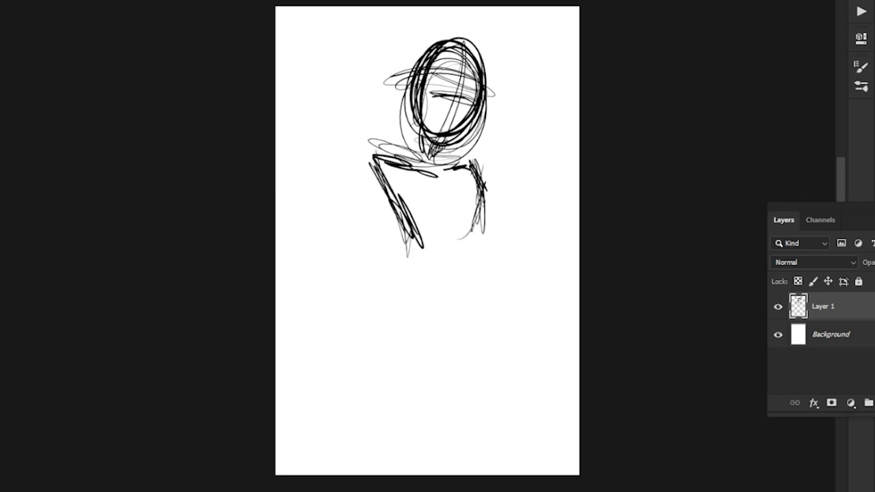
mouse_move(467, 149)
left_mouse_down()
mouse_move(478, 179)
mouse_move(481, 268)
left_mouse_up()
left_click_drag(418, 223, 404, 286)
left_click_drag(380, 166, 417, 247)
left_click_drag(399, 205, 413, 238)
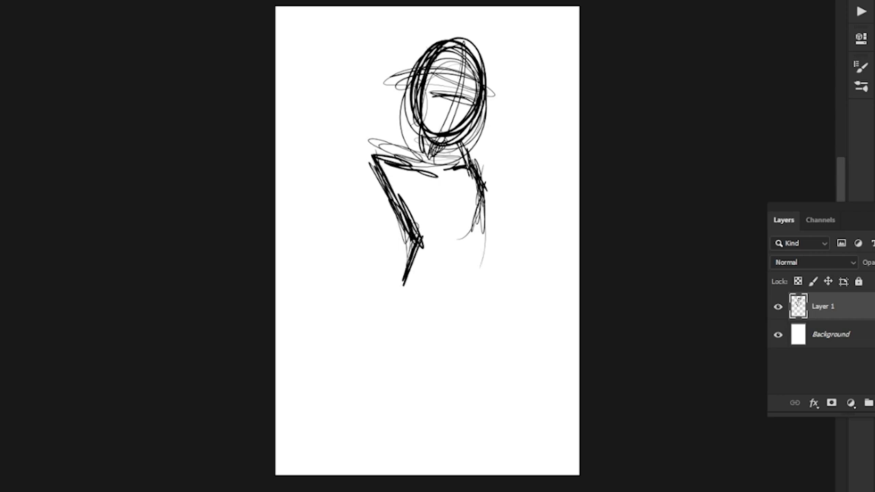
Draw a heavy, nearly straight bar across the shoulders, ending in an arrow on the left, and the lower waist sides
left_click_drag(427, 163, 476, 157)
left_click_drag(380, 167, 476, 159)
left_click_drag(411, 163, 483, 154)
mouse_move(357, 166)
left_mouse_down()
mouse_move(510, 158)
mouse_move(388, 163)
mouse_move(485, 154)
left_mouse_up()
left_click_drag(410, 240, 398, 283)
left_click_drag(473, 240, 450, 306)
left_click_drag(387, 168, 484, 154)
mouse_move(369, 165)
left_mouse_down()
mouse_move(308, 168)
mouse_move(326, 173)
left_mouse_up()
left_click_drag(518, 335, 360, 254)
mouse_move(359, 255)
left_mouse_down()
mouse_move(514, 339)
mouse_move(370, 264)
left_mouse_up()
mouse_move(370, 263)
left_mouse_down()
mouse_move(486, 327)
mouse_move(276, 176)
left_mouse_up()
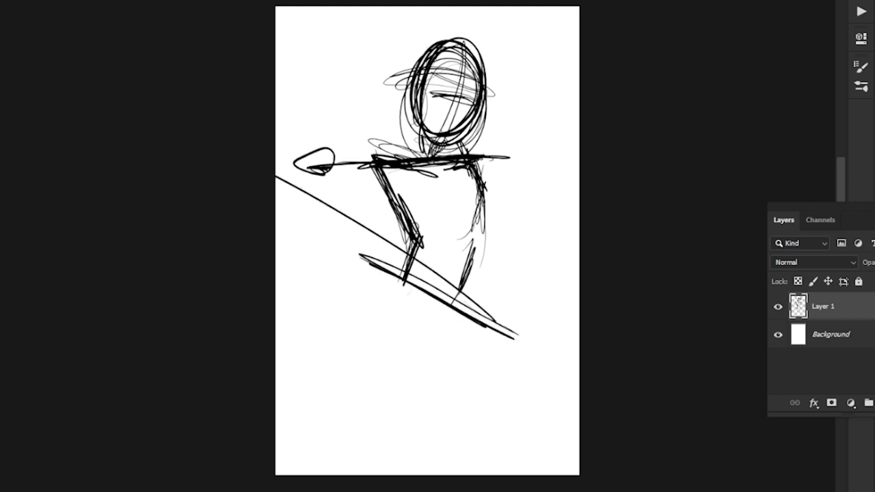
left_click_drag(499, 140, 320, 165)
key("ctrl+z")
key("ctrl+z")
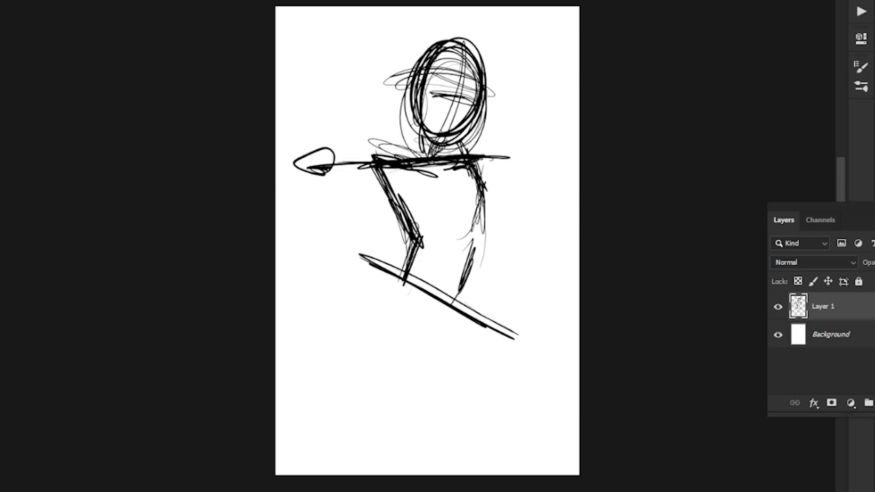
key("ctrl+z")
key("ctrl+z")
Extend the left waist line outward to the hip, then try an S-shaped centre curve and undo it
left_click_drag(403, 280, 375, 325)
mouse_move(442, 167)
left_mouse_down()
mouse_move(446, 230)
mouse_move(389, 419)
left_mouse_up()
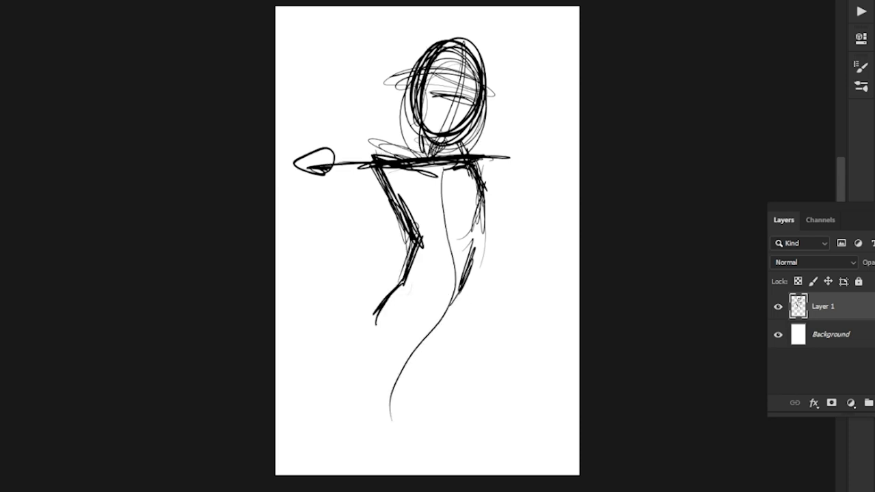
key("ctrl+z")
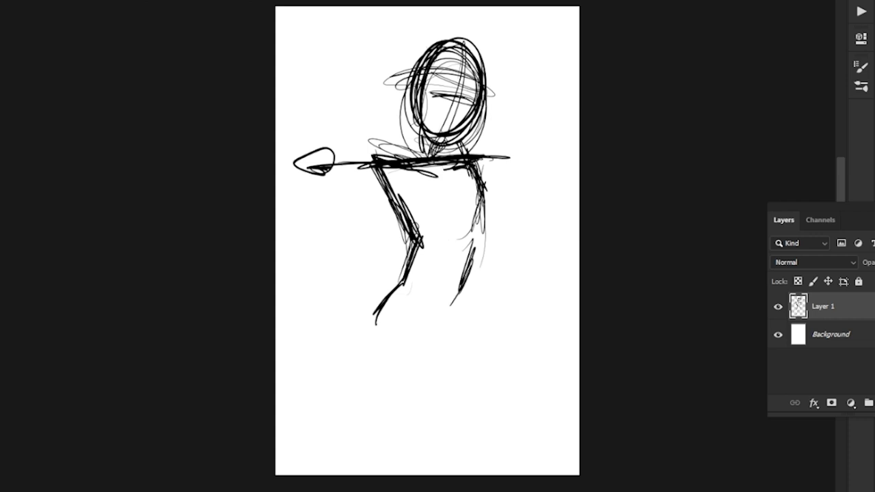
Erase the arrow and the middle of the straight shoulder bar, and redraw the shoulder line below the neck
key("Delete")
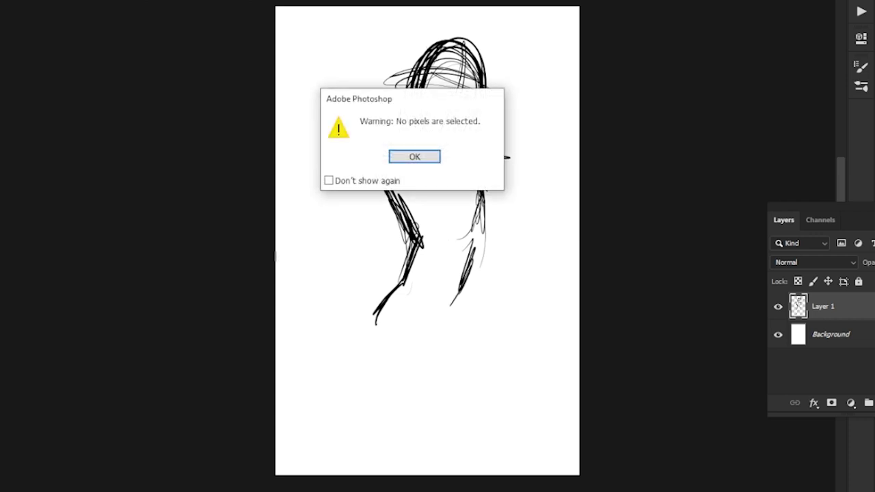
key("Return")
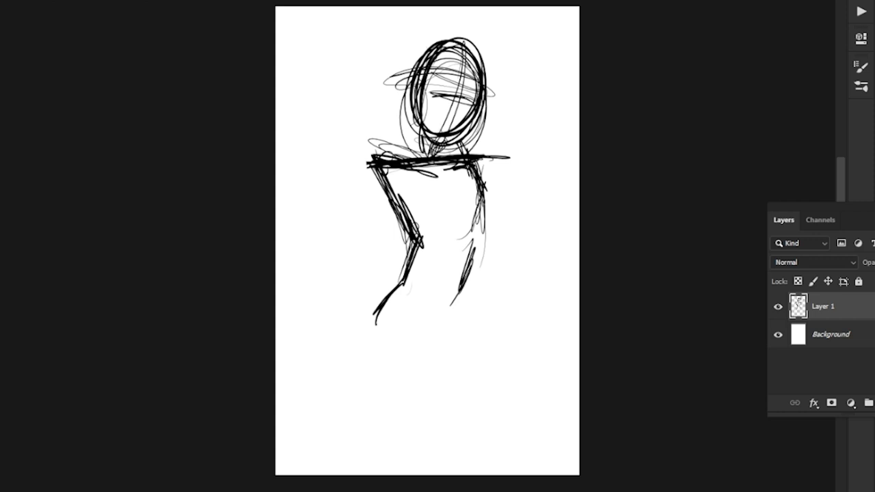
mouse_move(387, 156)
left_mouse_down()
mouse_move(471, 152)
mouse_move(415, 152)
mouse_move(430, 165)
mouse_move(469, 142)
mouse_move(451, 151)
mouse_move(461, 160)
mouse_move(380, 147)
left_mouse_up()
key("Delete")
key("ctrl+d")
mouse_move(380, 147)
left_mouse_down()
mouse_move(441, 156)
mouse_move(380, 149)
mouse_move(423, 255)
mouse_move(384, 291)
left_mouse_up()
Draw a flat ellipse across the hips and thicken the left waist line with strokes flaring outward past the hip
left_click_drag(414, 242, 380, 299)
left_click_drag(444, 314, 477, 293)
mouse_move(476, 292)
left_mouse_down()
mouse_move(383, 313)
mouse_move(469, 292)
left_mouse_up()
left_click_drag(406, 255, 376, 304)
mouse_move(393, 274)
left_mouse_down()
mouse_move(362, 317)
mouse_move(352, 314)
mouse_move(351, 337)
left_mouse_up()
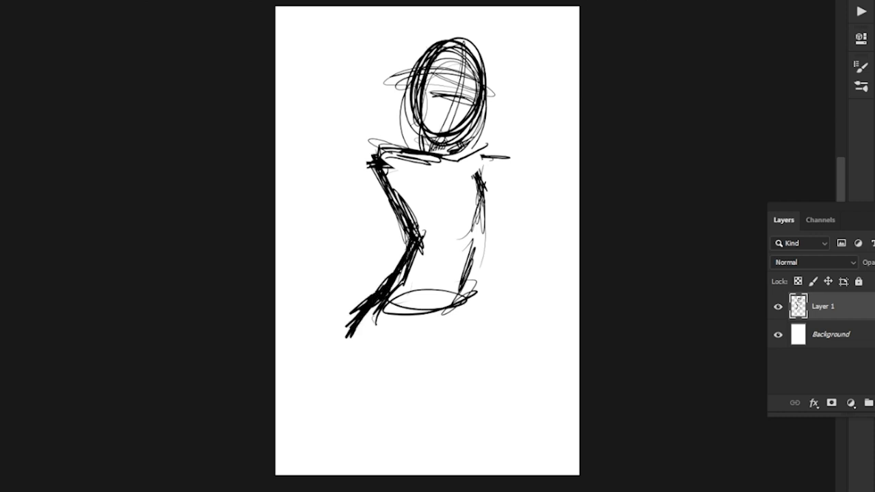
Sketch a V-shaped pelvis below the hip ellipse with overlapping strokes and a loop at the left hip
mouse_move(383, 309)
left_mouse_down()
mouse_move(400, 352)
mouse_move(425, 342)
mouse_move(433, 357)
left_mouse_up()
left_click_drag(470, 302, 433, 356)
left_click_drag(468, 313, 437, 350)
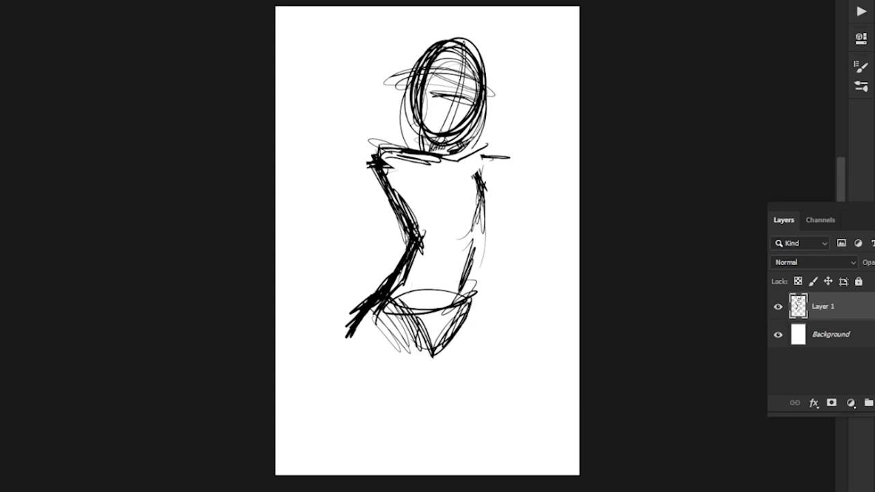
left_click_drag(393, 316, 372, 339)
Sketch the inner and outer outlines of the left thigh from the flared hip to the page's lower edge
left_click_drag(424, 307, 456, 262)
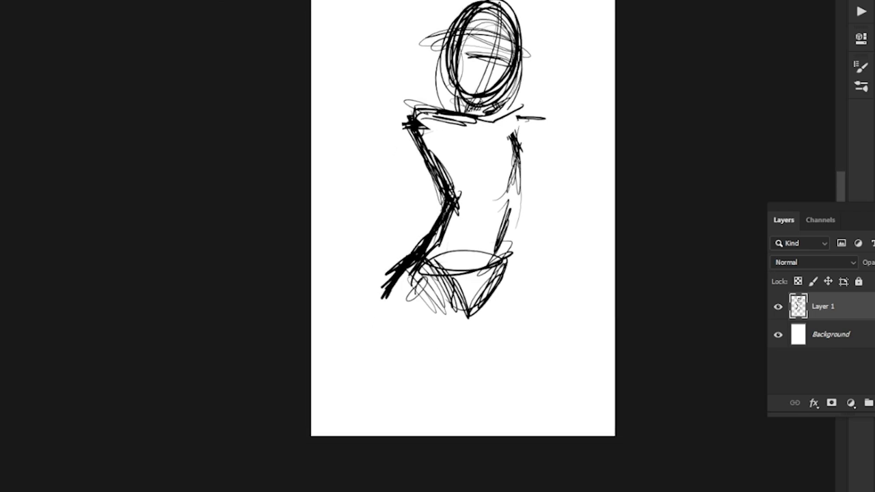
mouse_move(444, 320)
left_mouse_down()
mouse_move(396, 376)
mouse_move(386, 420)
mouse_move(391, 414)
left_mouse_up()
left_click_drag(387, 283, 364, 429)
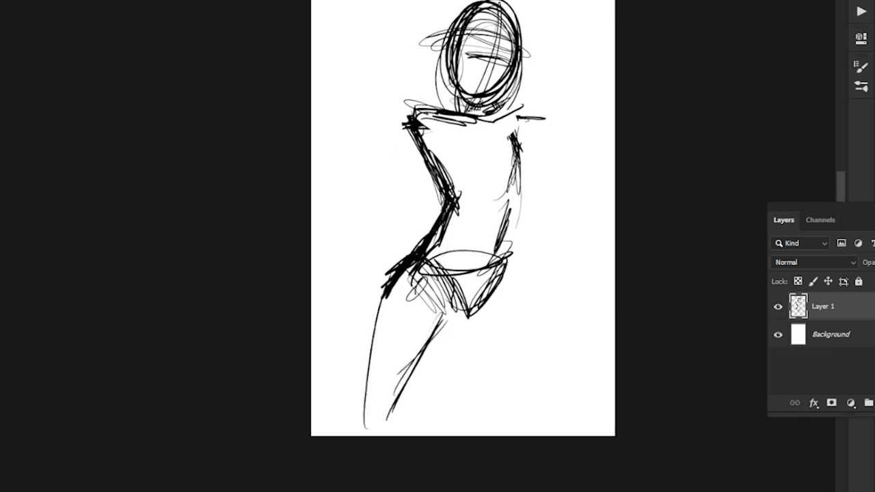
left_click_drag(393, 311, 369, 429)
left_click_drag(381, 359, 376, 414)
left_click_drag(387, 297, 366, 401)
mouse_move(380, 313)
left_mouse_down()
mouse_move(390, 437)
mouse_move(402, 436)
left_mouse_up()
Remove the left thigh outlines together with the outward-flaring strokes at the left hip
left_click_drag(447, 293, 418, 393)
left_click_drag(450, 266, 417, 436)
key("ctrl+z")
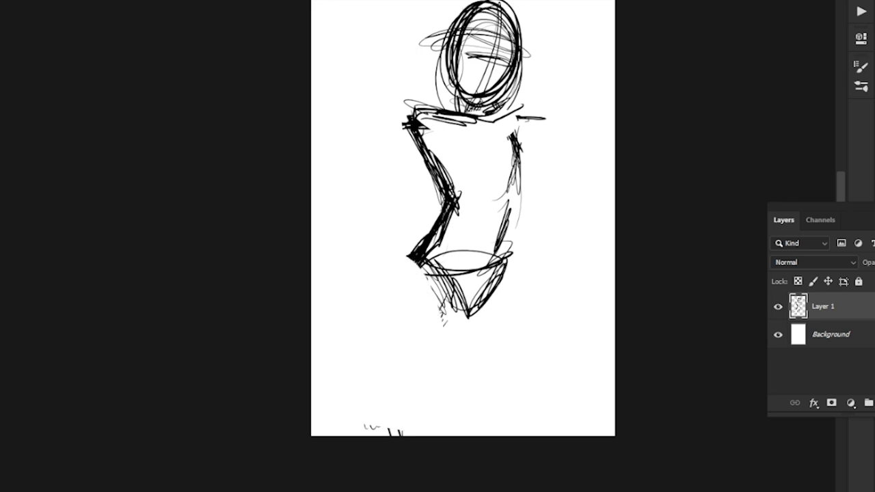
Sketch the left thigh straight down from the hip and the right thigh with long lines angled outward to the page's right edge
mouse_move(414, 265)
left_mouse_down()
mouse_move(425, 406)
mouse_move(400, 433)
mouse_move(387, 376)
mouse_move(383, 417)
left_mouse_up()
mouse_move(410, 257)
left_mouse_down()
mouse_move(398, 434)
mouse_move(405, 409)
left_mouse_up()
left_click_drag(514, 267, 599, 429)
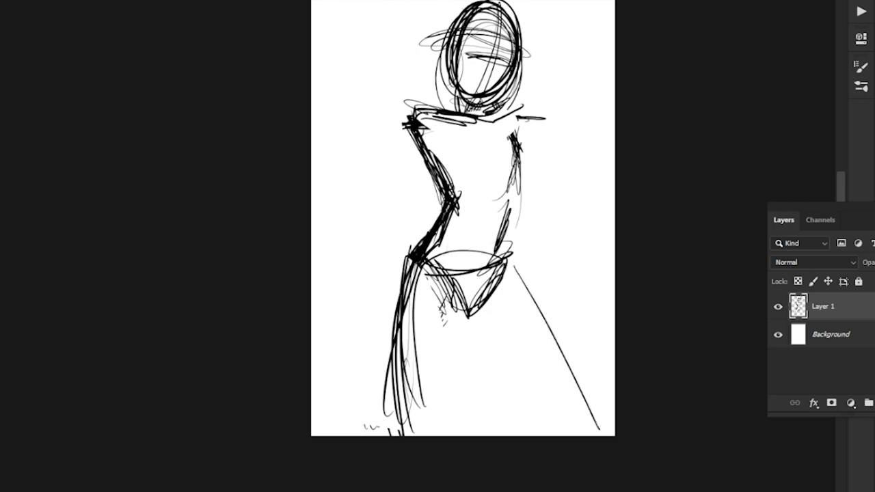
left_click_drag(539, 300, 601, 395)
left_click_drag(518, 244, 614, 380)
left_click_drag(534, 262, 615, 366)
left_click_drag(481, 301, 565, 393)
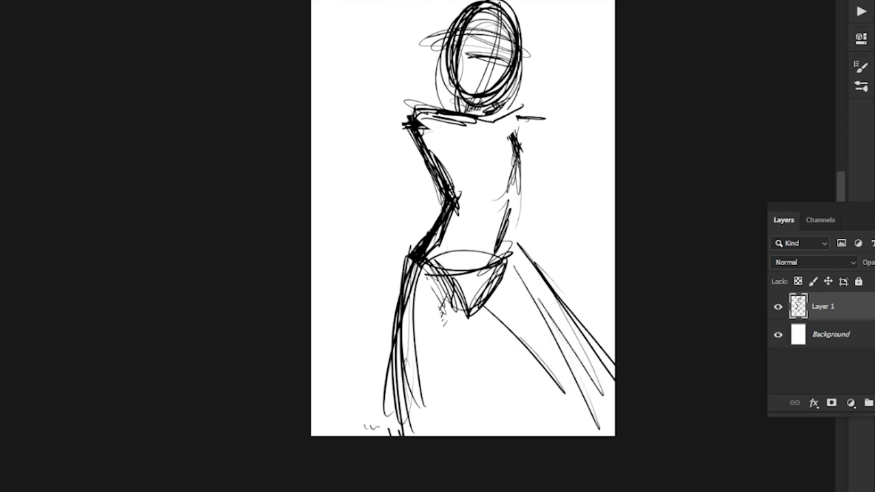
left_click_drag(501, 312, 572, 395)
left_click_drag(505, 314, 583, 402)
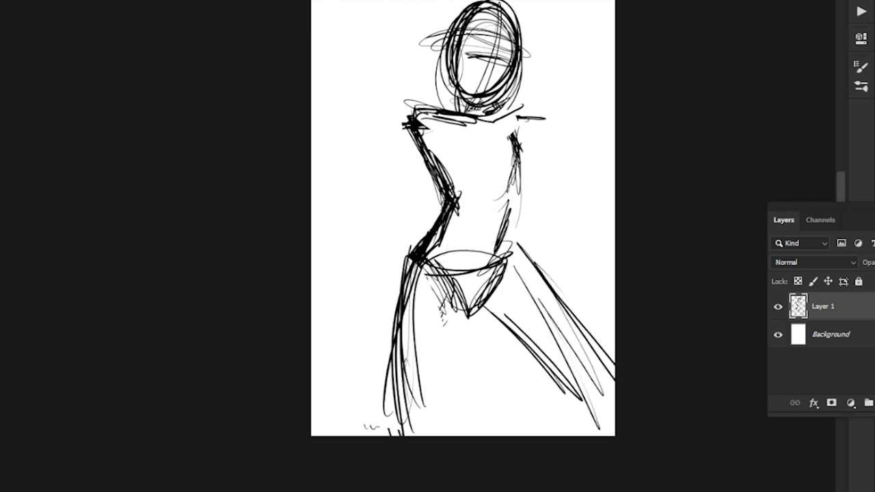
Draw a slanted line across the top of the hips and thicken the left hip and thigh with looping strokes
mouse_move(437, 242)
left_mouse_down()
mouse_move(523, 261)
mouse_move(565, 321)
mouse_move(404, 267)
left_mouse_up()
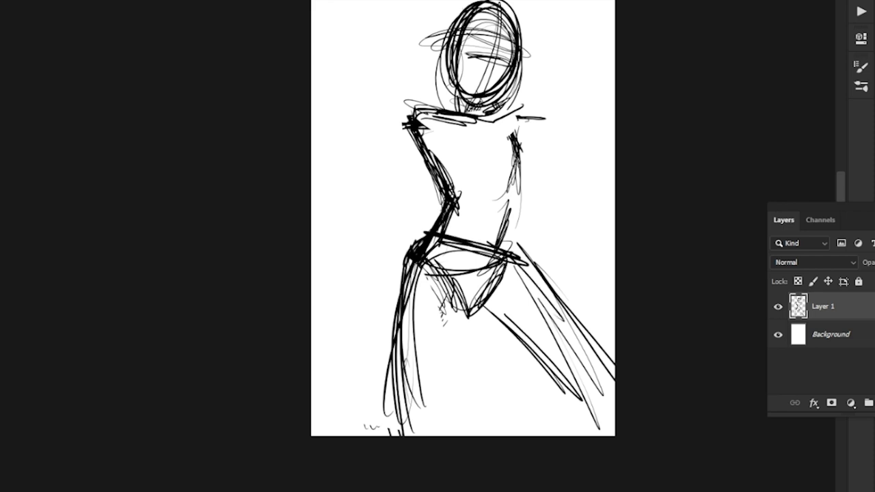
mouse_move(427, 220)
left_mouse_down()
mouse_move(396, 296)
mouse_move(402, 258)
mouse_move(405, 394)
left_mouse_up()
left_click_drag(424, 266, 412, 417)
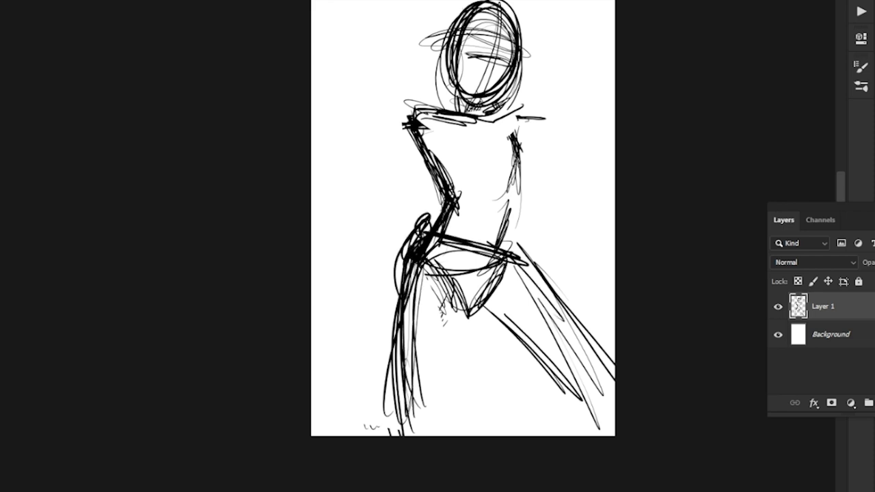
left_click_drag(418, 334, 407, 417)
left_click_drag(417, 356, 409, 412)
left_click_drag(424, 310, 422, 354)
Sketch the inner lines of both thighs from the crotch downward and reinforce the right thigh's outline
left_click_drag(516, 274, 604, 408)
left_click_drag(462, 302, 591, 408)
left_click_drag(447, 319, 417, 428)
left_click_drag(447, 304, 430, 435)
left_click_drag(508, 328, 576, 429)
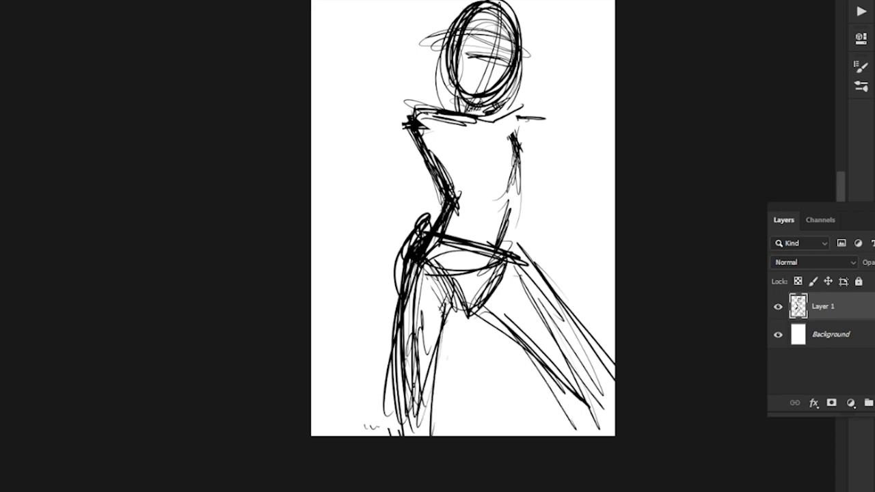
Sketch the left arm down from the shoulder to a bent elbow, with the forearm and a looped hand resting on the hip
left_click_drag(462, 232, 461, 271)
left_click_drag(406, 151, 380, 204)
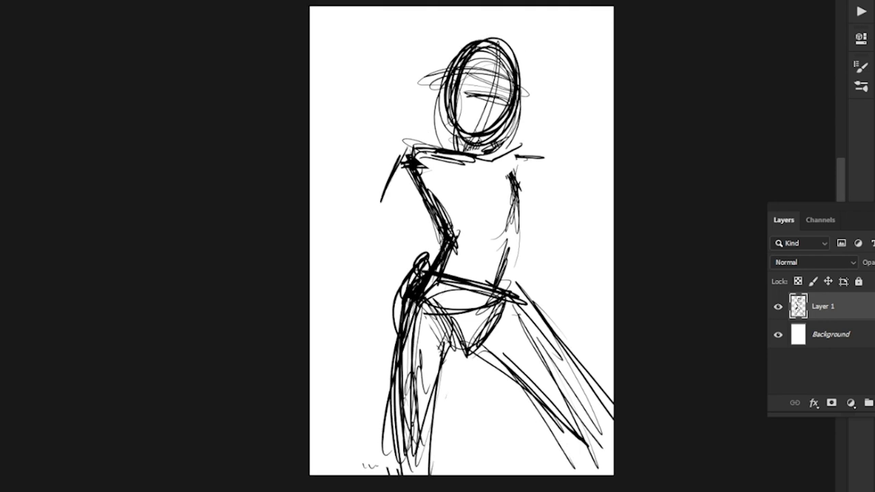
mouse_move(404, 167)
left_mouse_down()
mouse_move(387, 218)
mouse_move(388, 257)
left_mouse_up()
left_click_drag(390, 262, 423, 309)
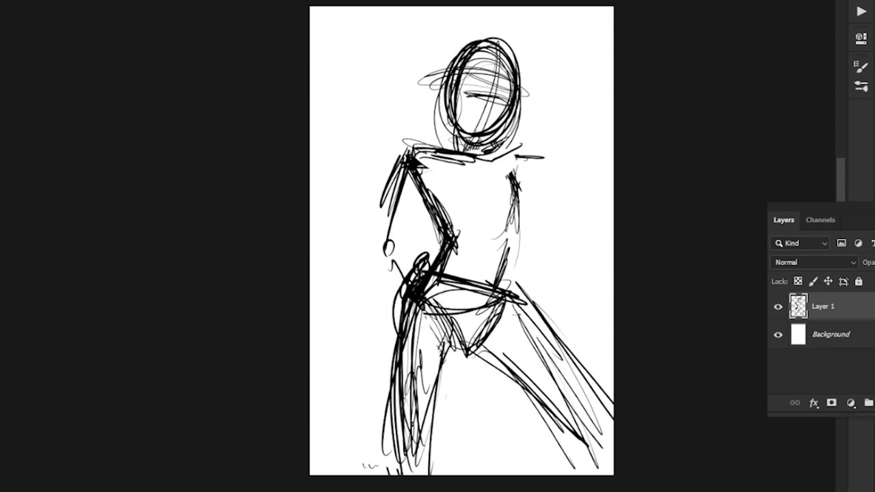
left_click_drag(415, 272, 396, 304)
left_click_drag(415, 264, 392, 319)
left_click_drag(403, 278, 418, 310)
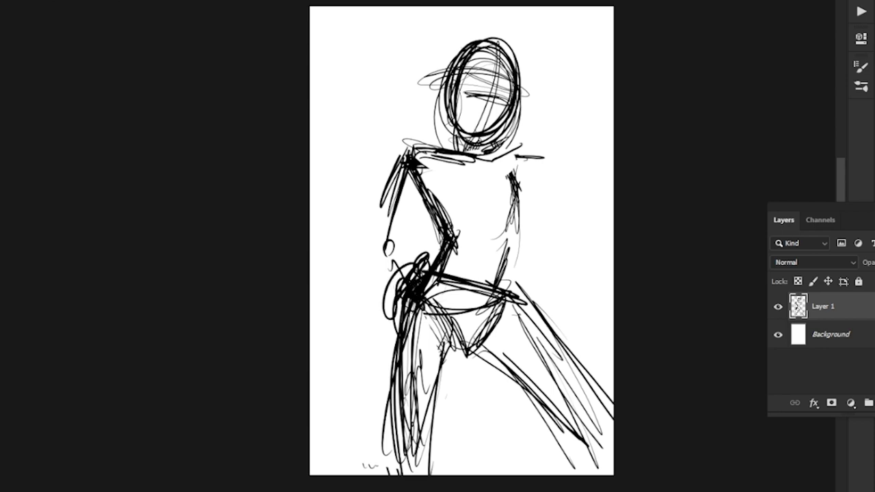
Sketch the right arm hanging from the shoulder past the hip with long, slightly curved outlines
left_click_drag(525, 167, 517, 287)
left_click_drag(514, 225, 519, 294)
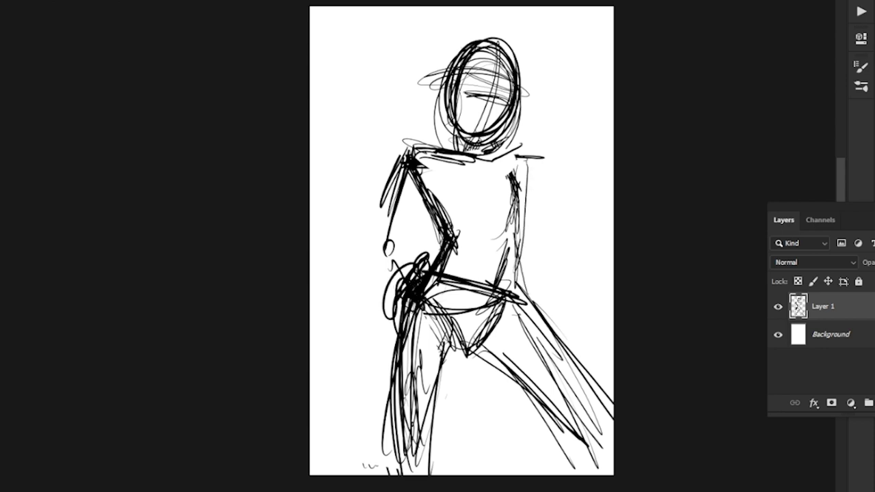
left_click_drag(526, 244, 542, 313)
left_click_drag(533, 218, 519, 405)
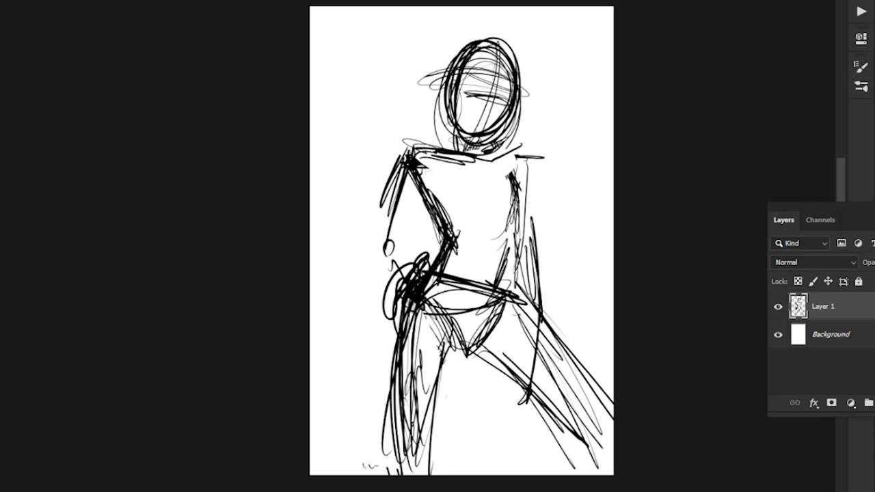
Add a looped hand at the end of the right arm with two diagonal lines running from it to the page's lower edge
left_click_drag(531, 375, 499, 431)
left_click_drag(527, 233, 513, 401)
mouse_move(510, 402)
left_mouse_down()
mouse_move(473, 428)
mouse_move(451, 475)
left_mouse_up()
left_click_drag(480, 418, 450, 474)
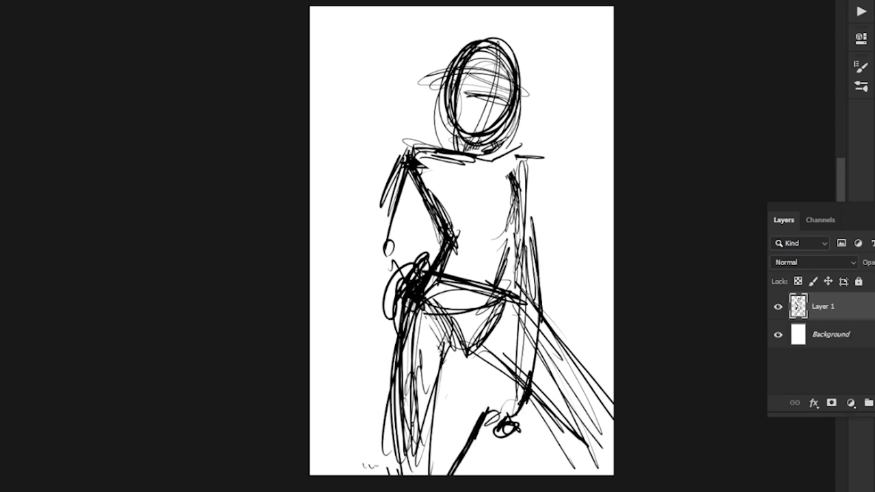
left_click_drag(504, 428, 469, 474)
Add light strokes along the shoulder line and down the outside of the left torso contour
left_click_drag(466, 94, 507, 104)
left_click_drag(428, 142, 517, 150)
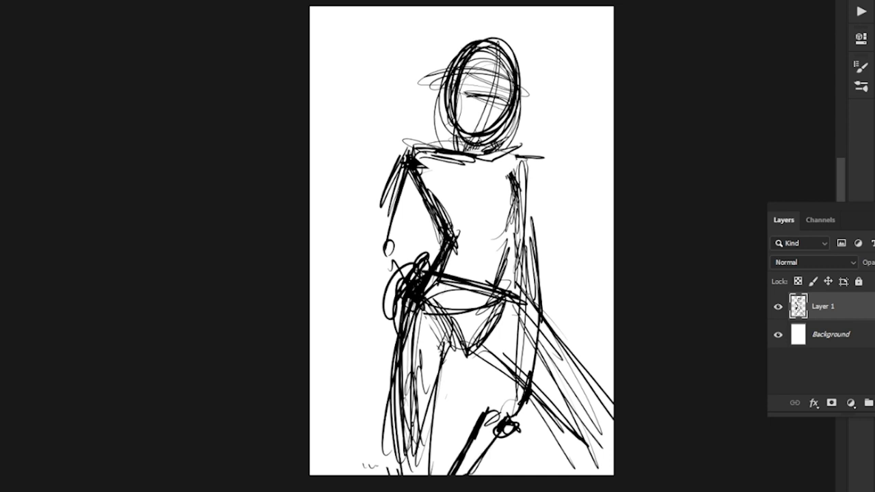
left_click_drag(408, 168, 428, 220)
left_click_drag(423, 123, 492, 123)
left_click_drag(478, 171, 451, 246)
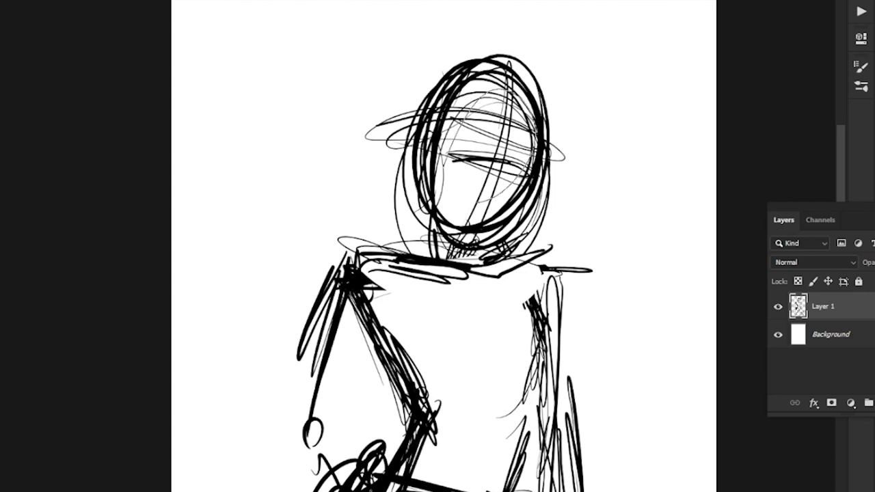
Replace the construction lines inside the face with slanted eyes, a small nose and full lips
left_click_drag(503, 115, 484, 175)
mouse_move(454, 128)
left_mouse_down()
mouse_move(533, 152)
mouse_move(529, 163)
left_mouse_up()
mouse_move(446, 121)
left_mouse_down()
mouse_move(537, 155)
mouse_move(535, 162)
left_mouse_up()
mouse_move(495, 137)
left_mouse_down()
mouse_move(463, 123)
mouse_move(496, 139)
mouse_move(455, 144)
left_mouse_up()
mouse_move(513, 143)
left_mouse_down()
mouse_move(537, 149)
mouse_move(503, 175)
left_mouse_up()
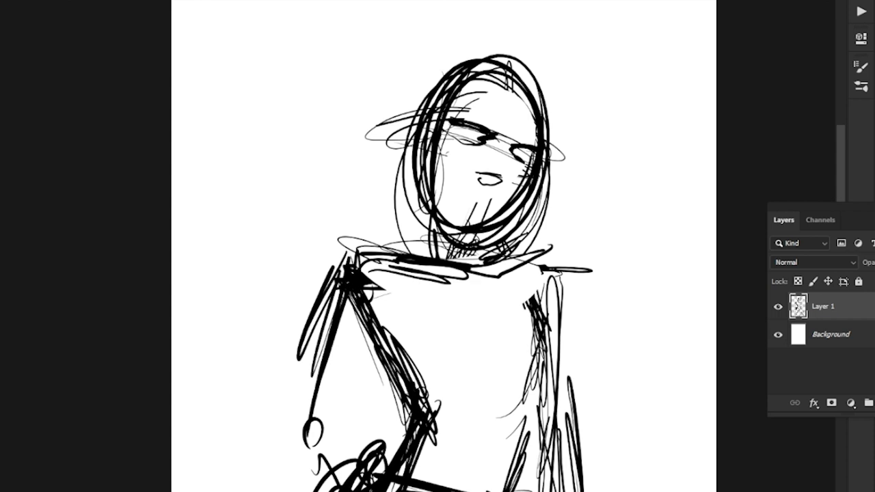
mouse_move(478, 195)
left_mouse_down()
mouse_move(498, 198)
mouse_move(452, 198)
mouse_move(504, 205)
mouse_move(486, 214)
mouse_move(497, 218)
left_mouse_up()
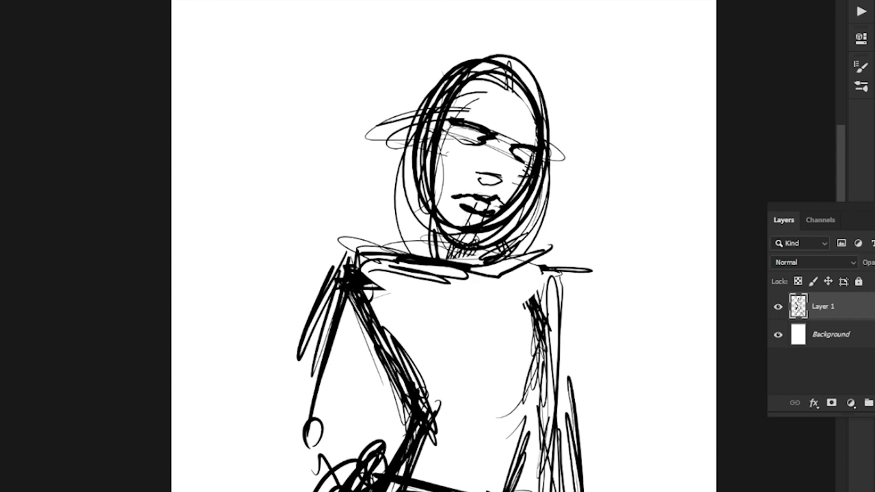
Outline the stray construction curves outside the left side of the head, delete them and clear the selection
left_click_drag(443, 138, 441, 214)
left_click_drag(432, 106, 432, 89)
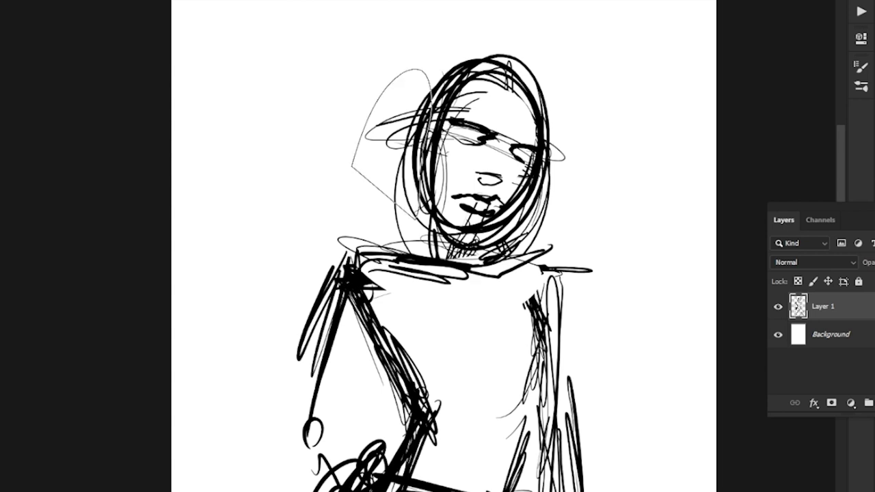
key("Delete")
key("ctrl+d")
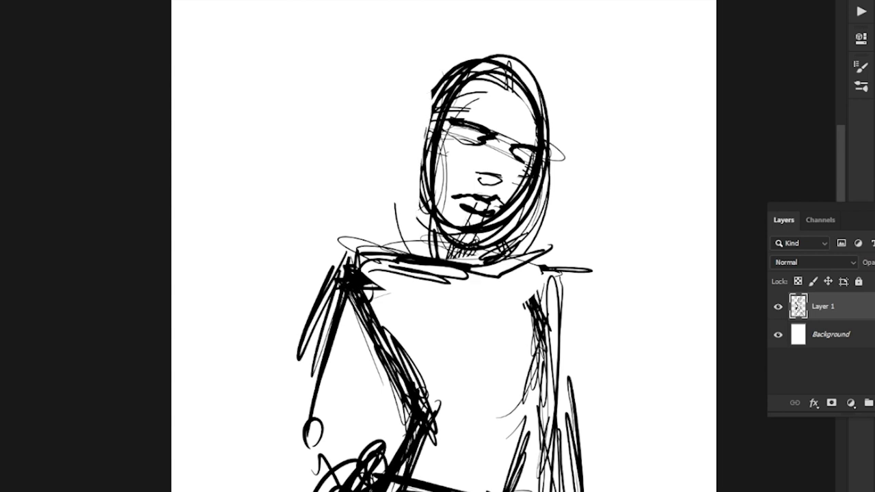
mouse_move(487, 140)
left_mouse_down()
mouse_move(481, 177)
mouse_move(512, 182)
left_mouse_up()
key("ctrl+z")
key("ctrl+z")
key("ctrl+shift+z")
key("ctrl+shift+z")
left_click_drag(474, 133, 456, 193)
key("ctrl+z")
key("ctrl+z")
key("ctrl+z")
key("ctrl+z")
Try an ear outline with an extra stroke beside the left temple, and undo these strokes
left_click_drag(430, 119, 423, 164)
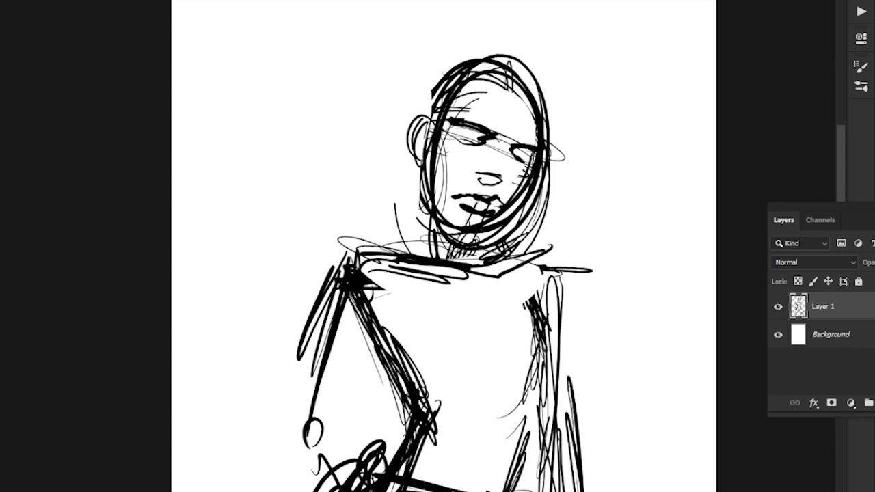
left_click_drag(433, 86, 422, 162)
key("ctrl+z")
key("ctrl+z")
key("ctrl+z")
Sketch an ear on the left side of the head with hair strokes falling around it from the crown to the neck
mouse_move(434, 118)
left_mouse_down()
mouse_move(417, 160)
mouse_move(420, 152)
left_mouse_up()
left_click_drag(426, 116, 412, 188)
mouse_move(454, 62)
left_mouse_down()
mouse_move(402, 208)
mouse_move(415, 250)
left_mouse_up()
left_click_drag(428, 72, 423, 103)
Sketch the hair on the right side of the head as a pointed outward flare returning to the neck
mouse_move(524, 67)
left_mouse_down()
mouse_move(558, 137)
mouse_move(590, 164)
left_mouse_up()
left_click_drag(589, 164, 522, 233)
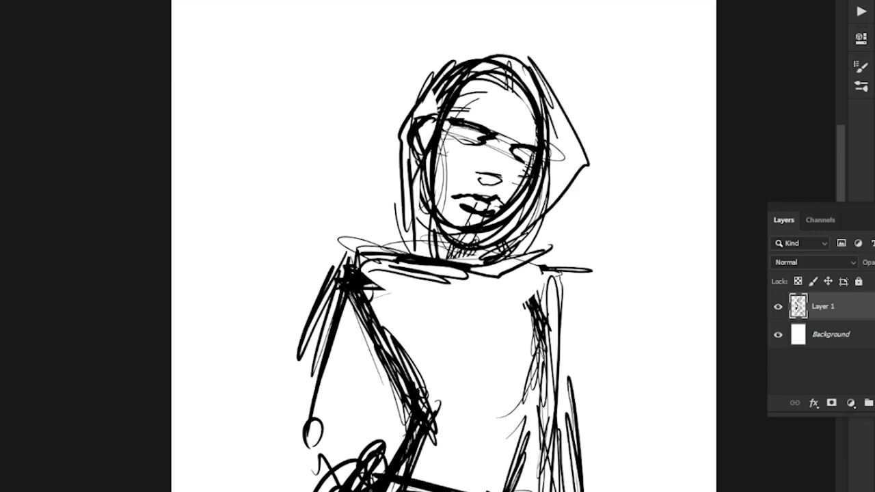
left_click_drag(566, 82, 542, 205)
left_click_drag(533, 225, 518, 239)
left_click_drag(563, 162, 538, 211)
Sketch the right side of the bust with a thick diagonal contour and a curved lower edge
mouse_move(451, 287)
left_mouse_down()
mouse_move(443, 218)
mouse_move(451, 222)
mouse_move(375, 121)
mouse_move(365, 149)
left_mouse_up()
mouse_move(446, 147)
left_mouse_down()
mouse_move(481, 228)
mouse_move(484, 220)
left_mouse_up()
mouse_move(456, 172)
left_mouse_down()
mouse_move(489, 239)
mouse_move(467, 272)
left_mouse_up()
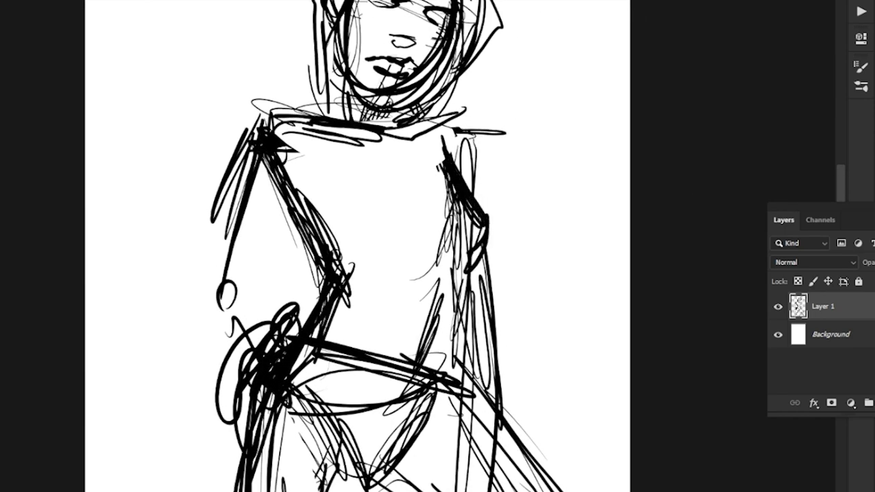
mouse_move(484, 216)
left_mouse_down()
mouse_move(434, 258)
mouse_move(424, 245)
left_mouse_up()
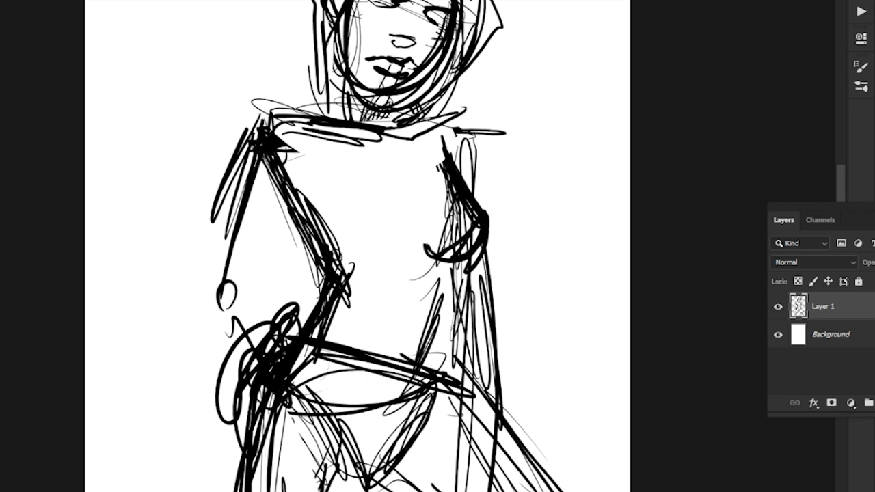
Sketch the left side of the bust with a curved outer and lower line and short diagonal strokes inside
left_click_drag(381, 211, 355, 246)
mouse_move(400, 205)
left_mouse_down()
mouse_move(376, 243)
mouse_move(387, 230)
left_mouse_up()
mouse_move(407, 226)
left_mouse_down()
mouse_move(371, 255)
mouse_move(340, 241)
mouse_move(344, 251)
mouse_move(369, 257)
left_mouse_up()
left_click_drag(332, 188, 326, 221)
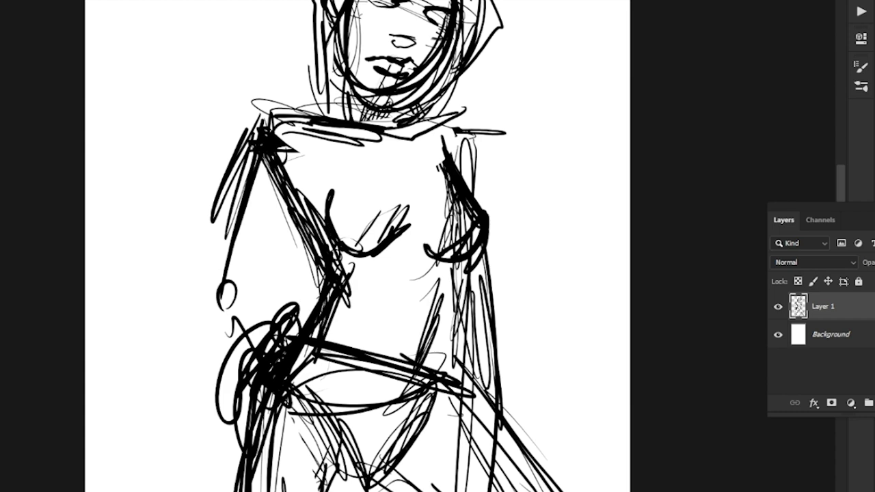
left_click_drag(335, 177, 332, 218)
Darken both sides of the V-shaped pelvis and the top of the left inner thigh
left_click_drag(396, 301, 414, 173)
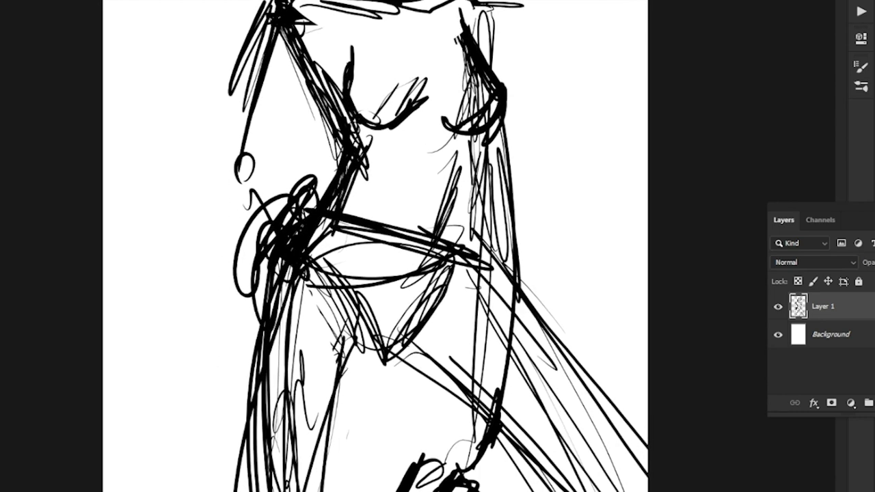
left_click_drag(397, 301, 403, 165)
left_click_drag(362, 219, 331, 295)
left_click_drag(449, 156, 374, 230)
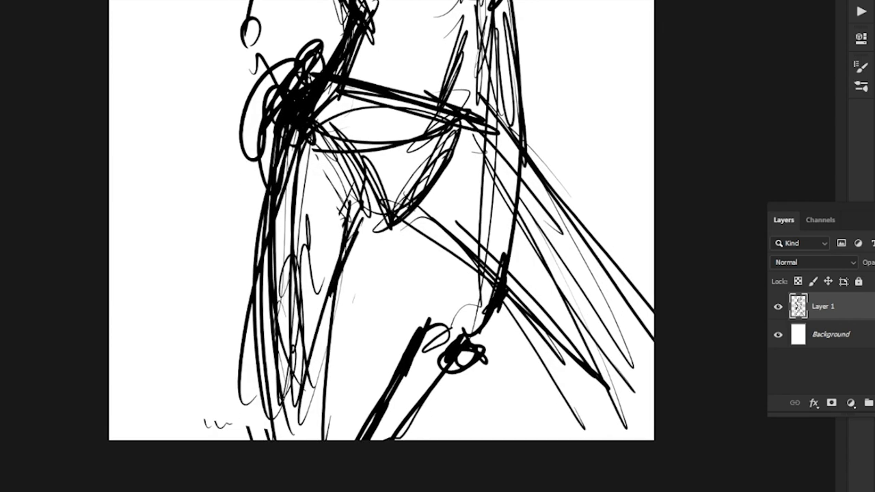
left_click_drag(432, 175, 364, 222)
left_click_drag(350, 154, 369, 215)
Round off the pelvis's lower point with short curved strokes and add lines along the right inner thigh
mouse_move(356, 174)
left_mouse_down()
mouse_move(369, 207)
mouse_move(402, 232)
mouse_move(359, 234)
mouse_move(489, 304)
left_mouse_up()
left_click_drag(396, 235, 488, 305)
mouse_move(357, 218)
left_mouse_down()
mouse_move(374, 231)
mouse_move(377, 220)
left_mouse_up()
mouse_move(357, 210)
left_mouse_down()
mouse_move(413, 189)
mouse_move(345, 211)
left_mouse_up()
left_click_drag(360, 214, 405, 199)
left_click_drag(413, 240, 469, 303)
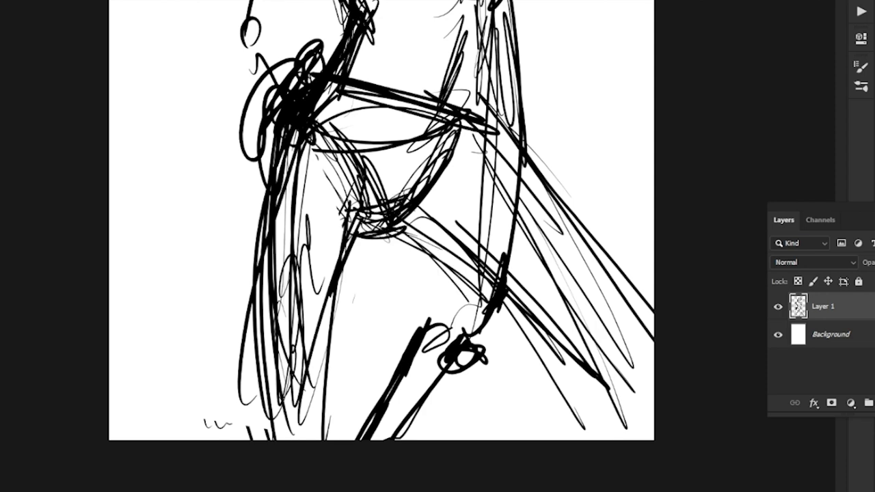
Round both shoulders with curved strokes and darken the collarbone and the left side of the neck
left_click_drag(383, 171, 396, 452)
scroll(395, 247, "up", 4)
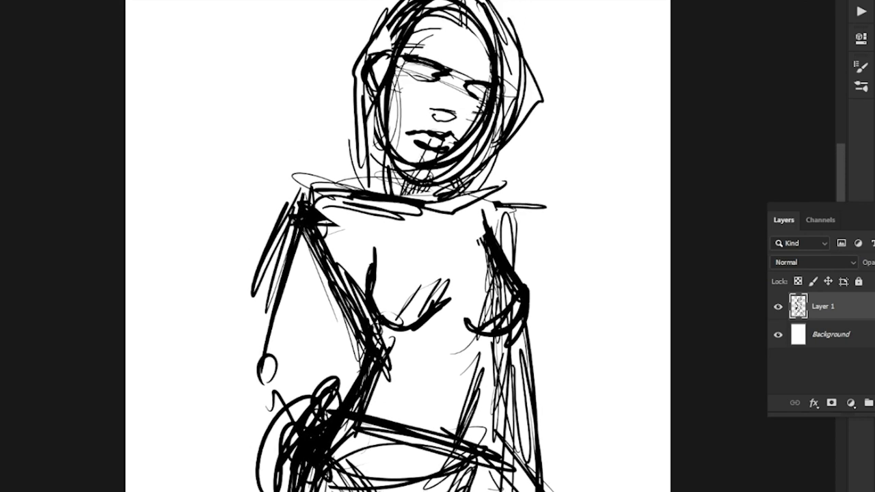
left_click_drag(509, 181, 522, 246)
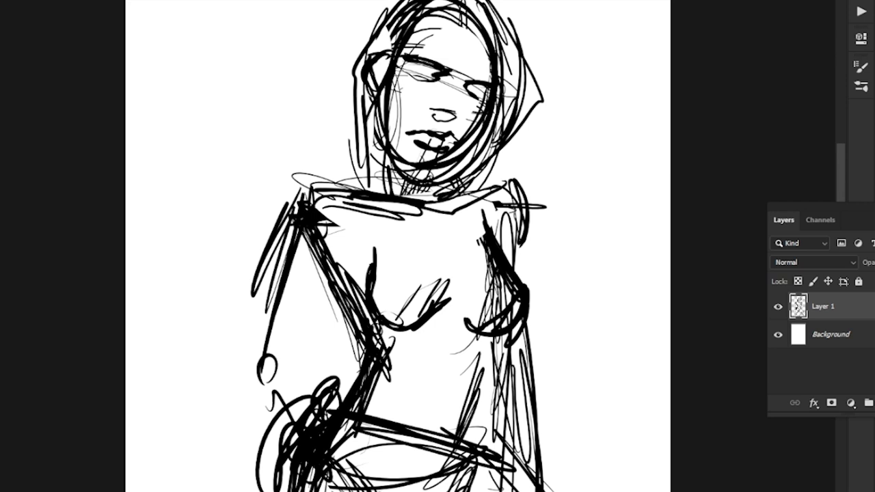
left_click_drag(348, 184, 417, 198)
left_click_drag(394, 168, 389, 193)
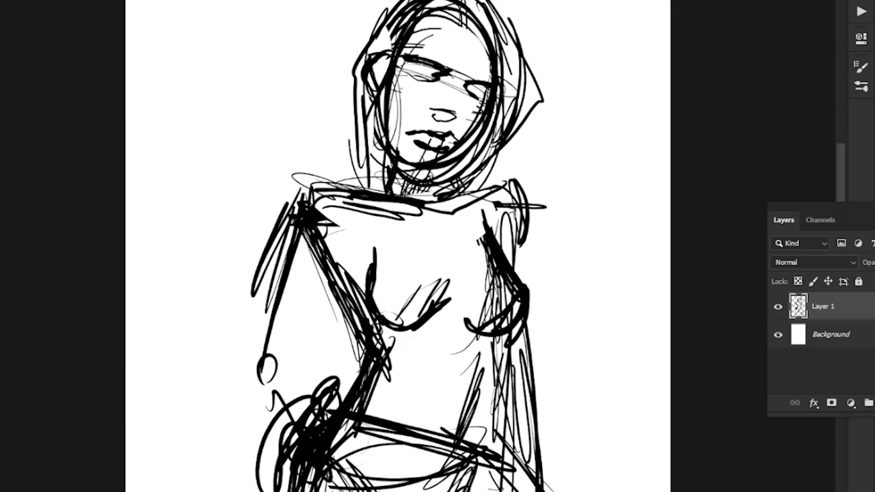
mouse_move(290, 204)
left_mouse_down()
mouse_move(316, 171)
mouse_move(295, 201)
mouse_move(310, 201)
left_mouse_up()
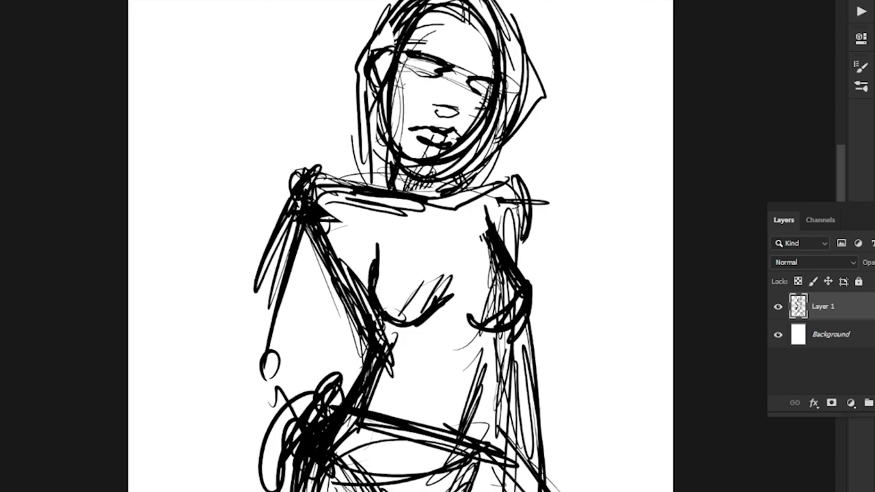
Thicken the outer contour of the left upper arm and extend it down to the elbow
left_click_drag(382, 307, 458, 202)
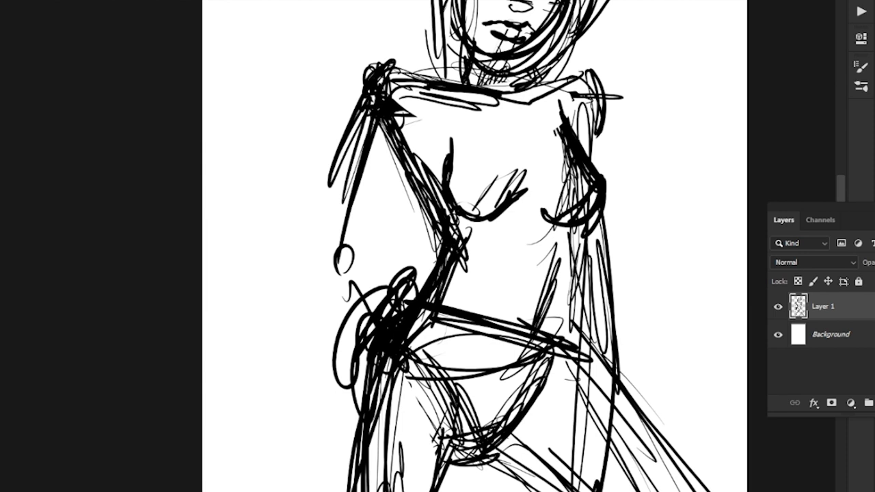
left_click_drag(361, 111, 344, 158)
left_click_drag(358, 96, 328, 234)
left_click_drag(333, 174, 319, 280)
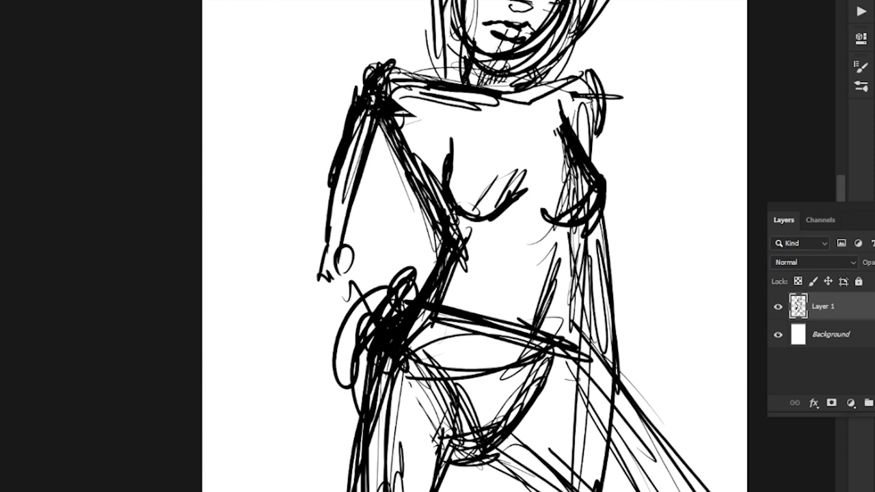
Sketch the inner contour of the left upper arm with repeated diagonal strokes and mark a short fold at the armpit
left_click_drag(394, 140, 369, 212)
mouse_move(397, 162)
left_mouse_down()
mouse_move(368, 232)
mouse_move(383, 197)
left_mouse_up()
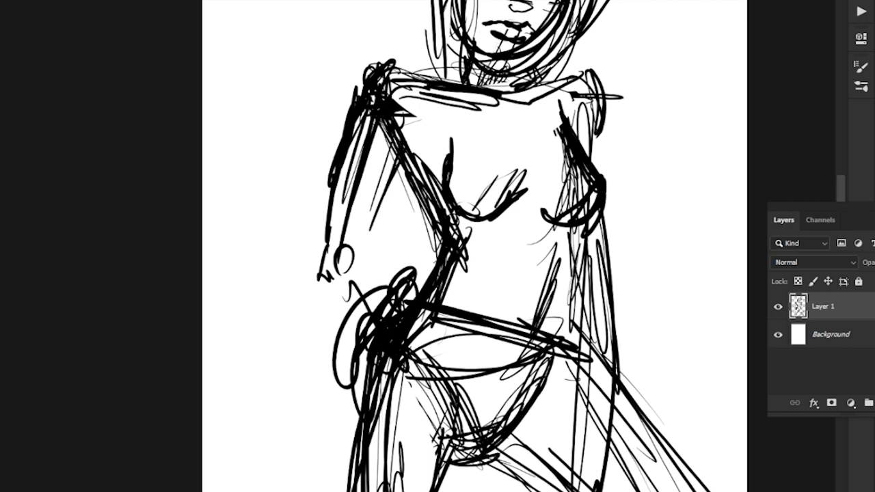
left_click_drag(443, 129, 413, 108)
left_click_drag(391, 155, 376, 208)
left_click_drag(395, 173, 364, 259)
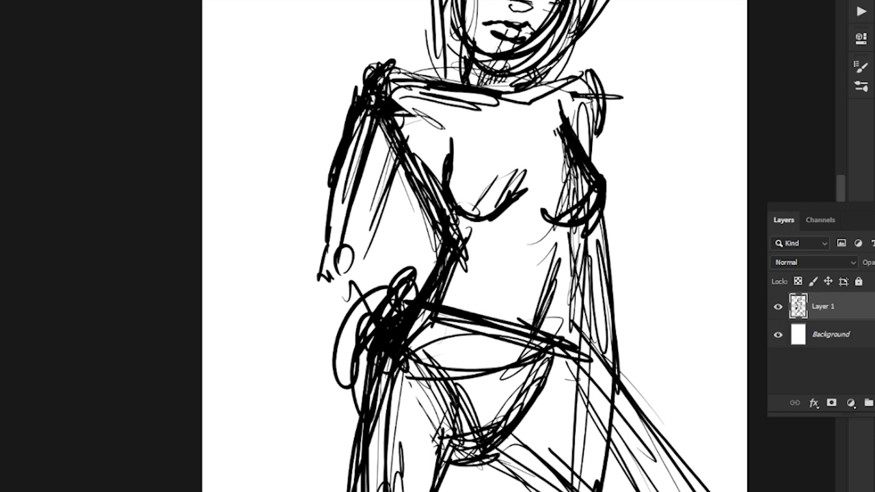
left_click_drag(400, 157, 385, 207)
mouse_move(393, 167)
left_mouse_down()
mouse_move(358, 255)
mouse_move(372, 252)
mouse_move(362, 256)
left_mouse_up()
Sketch the left elbow and forearm with heavy strokes angled back toward the hip
mouse_move(389, 188)
left_mouse_down()
mouse_move(375, 224)
mouse_move(393, 305)
left_mouse_up()
mouse_move(309, 249)
left_mouse_down()
mouse_move(309, 268)
mouse_move(349, 310)
left_mouse_up()
left_click_drag(331, 280, 366, 328)
mouse_move(328, 260)
left_mouse_down()
mouse_move(368, 314)
mouse_move(354, 279)
left_mouse_up()
mouse_move(377, 248)
left_mouse_down()
mouse_move(391, 272)
mouse_move(387, 264)
left_mouse_up()
Select the scribbled hand area on the left hip and delete it
mouse_move(404, 356)
left_mouse_down()
mouse_move(424, 331)
mouse_move(340, 335)
left_mouse_up()
key("Delete")
left_click_drag(424, 342, 389, 254)
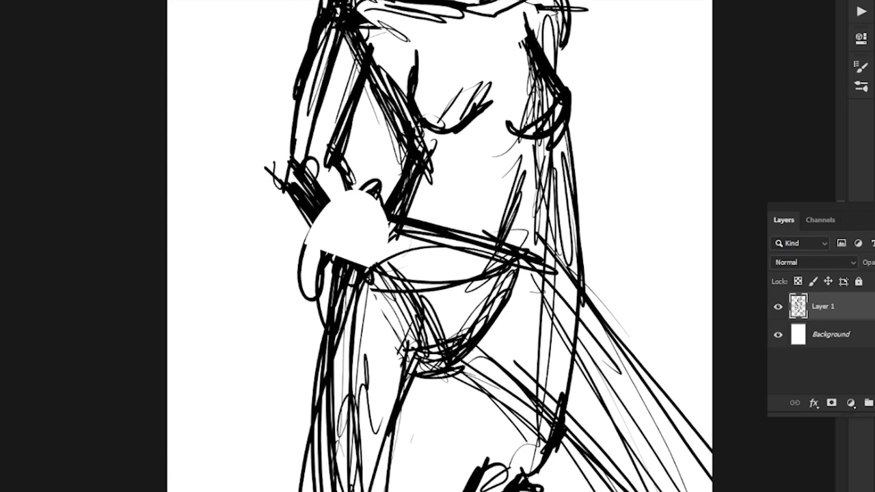
Sketch the knuckles, fingers and thumb of the hand resting on the left hip
mouse_move(366, 184)
left_mouse_down()
mouse_move(345, 207)
mouse_move(367, 188)
mouse_move(368, 206)
left_mouse_up()
mouse_move(335, 198)
left_mouse_down()
mouse_move(327, 225)
mouse_move(363, 238)
left_mouse_up()
mouse_move(356, 199)
left_mouse_down()
mouse_move(357, 234)
mouse_move(355, 226)
left_mouse_up()
left_click_drag(317, 221, 342, 244)
left_click_drag(314, 233, 320, 260)
left_click_drag(383, 212, 394, 331)
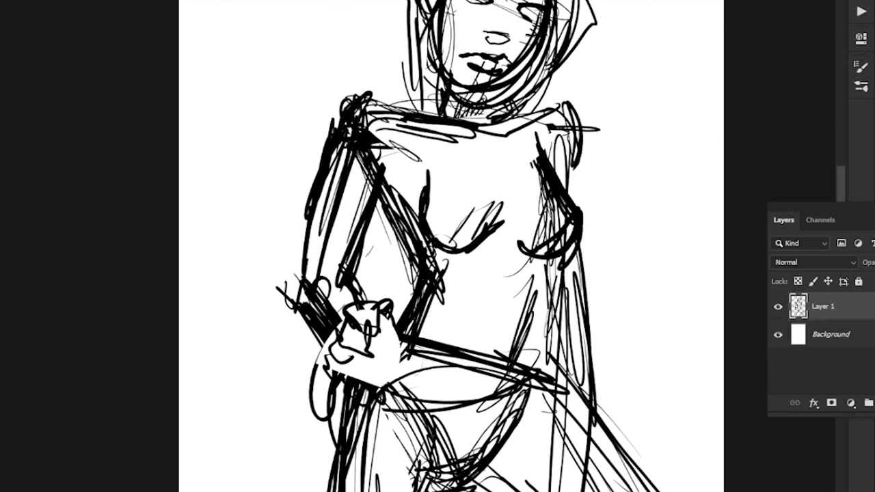
Select the middle of the left upper arm and delete its strokes
left_click_drag(329, 122, 284, 207)
key("Delete")
key("Return")
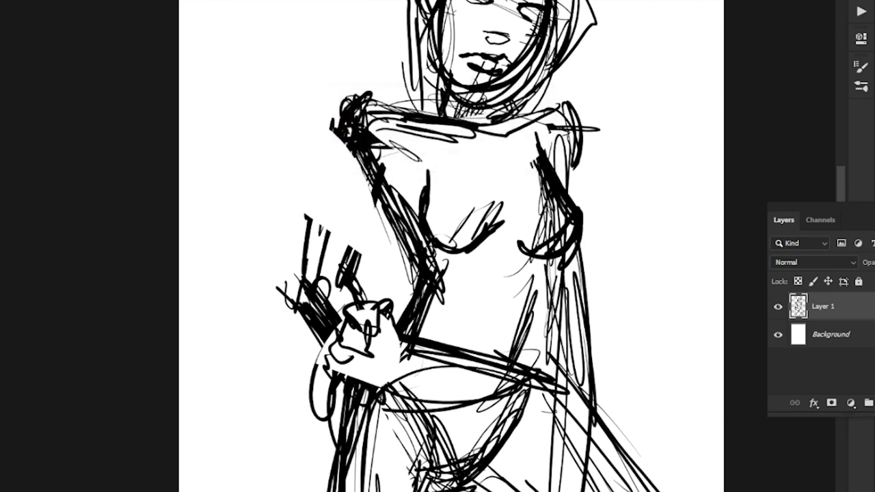
Redraw the left upper arm's outer and inner contours from the shoulder down to the elbow
left_click_drag(338, 113, 321, 199)
left_click_drag(343, 140, 297, 243)
left_click_drag(332, 177, 309, 239)
left_click_drag(345, 143, 335, 183)
left_click_drag(338, 176, 308, 277)
left_click_drag(369, 174, 344, 268)
mouse_move(373, 193)
left_mouse_down()
mouse_move(346, 244)
mouse_move(353, 257)
left_mouse_up()
Clear the heavy strokes on the torso's left side and redraw the edge from the armpit toward the waist
mouse_move(382, 205)
left_mouse_down()
mouse_move(375, 251)
mouse_move(393, 284)
left_mouse_up()
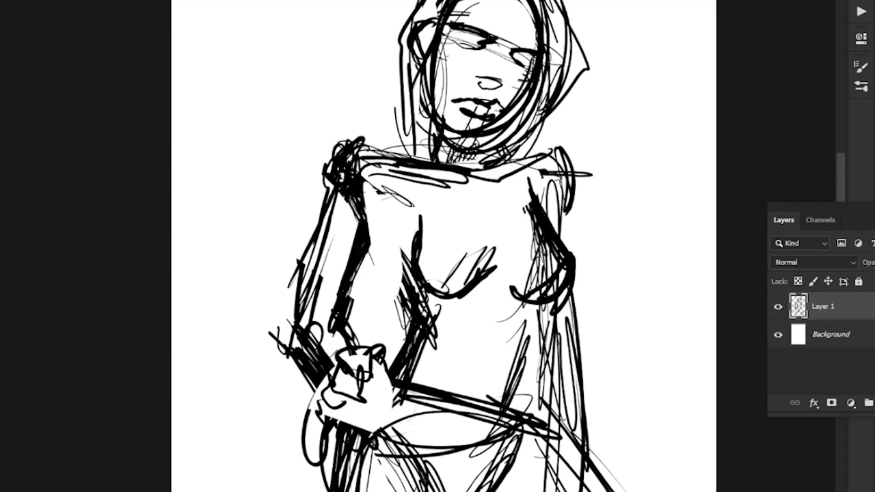
left_click_drag(372, 194, 430, 312)
mouse_move(377, 215)
left_mouse_down()
mouse_move(414, 281)
mouse_move(421, 314)
left_mouse_up()
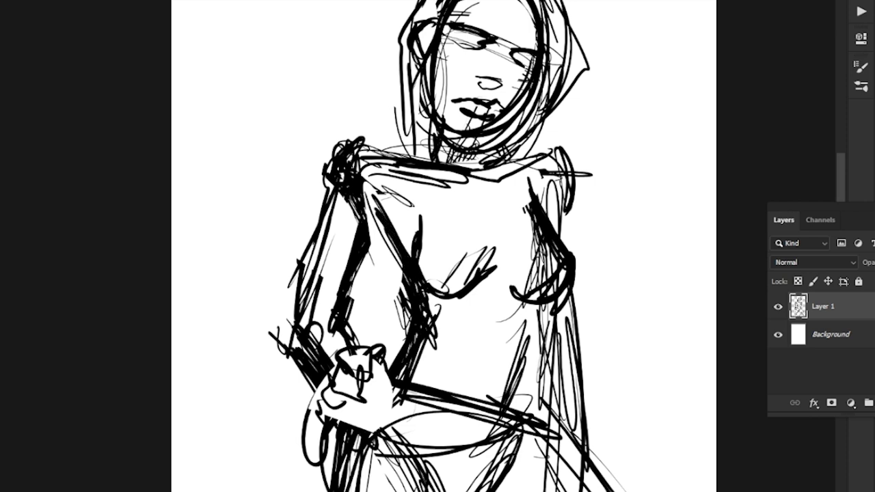
left_click_drag(386, 240, 410, 286)
Sketch curved chest muscle strokes running from the left shoulder across the armpit to the breast
mouse_move(369, 207)
left_mouse_down()
mouse_move(379, 228)
mouse_move(417, 230)
left_mouse_up()
left_click_drag(373, 188, 414, 211)
left_click_drag(406, 203, 419, 230)
mouse_move(385, 189)
left_mouse_down()
mouse_move(423, 228)
mouse_move(495, 254)
left_mouse_up()
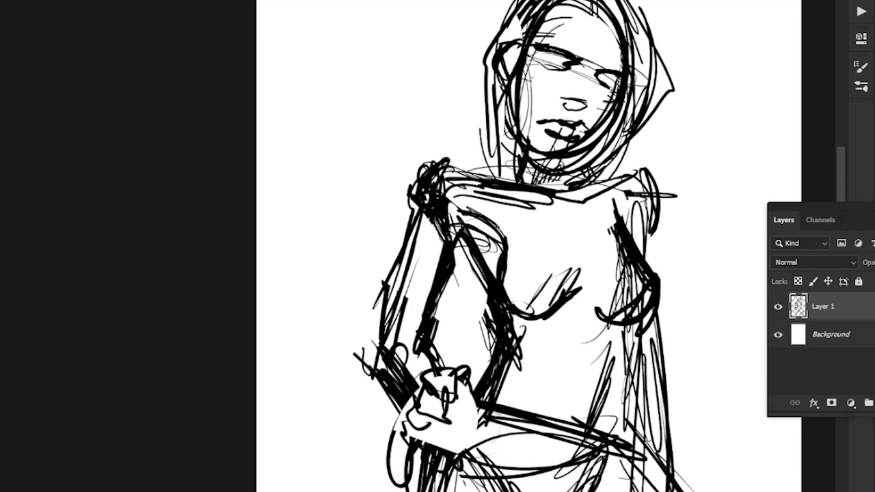
left_click_drag(493, 218, 513, 283)
left_click_drag(476, 199, 506, 231)
left_click_drag(446, 183, 465, 211)
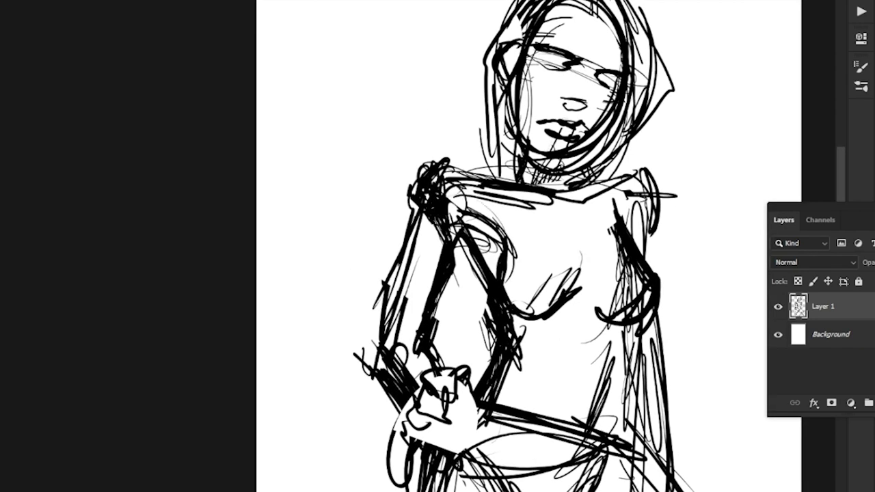
Sketch a separate shoulder joint circle with an upper arm hanging from it in the empty space beside the head
mouse_move(356, 74)
left_mouse_down()
mouse_move(340, 126)
mouse_move(357, 109)
mouse_move(316, 149)
left_mouse_up()
left_click_drag(329, 113, 298, 207)
left_click_drag(316, 97, 285, 218)
left_click_drag(334, 125, 301, 231)
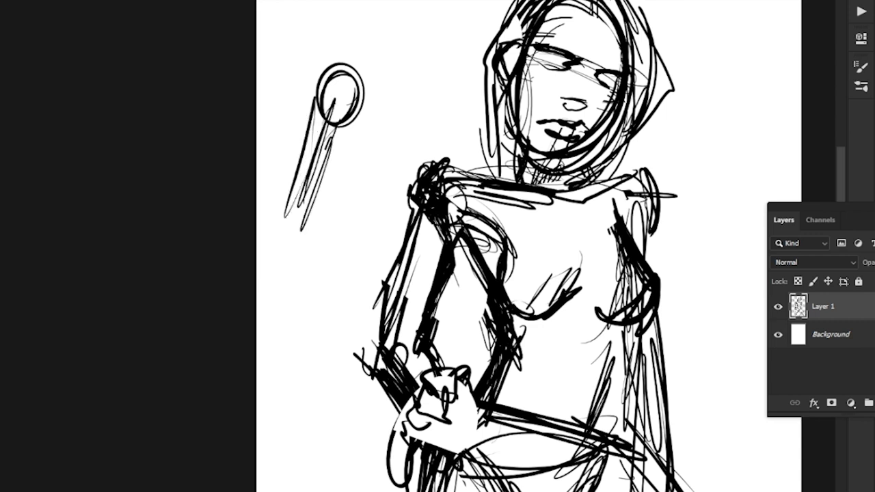
Add loose strokes linking the separate joint sketch to the figure's left shoulder as chest muscle
left_click_drag(419, 150, 383, 183)
mouse_move(428, 131)
left_mouse_down()
mouse_move(378, 166)
mouse_move(441, 138)
mouse_move(412, 167)
left_mouse_up()
left_click_drag(449, 130, 384, 171)
mouse_move(368, 131)
left_mouse_down()
mouse_move(384, 158)
mouse_move(412, 157)
mouse_move(356, 73)
mouse_move(354, 80)
left_mouse_up()
mouse_move(380, 152)
left_mouse_down()
mouse_move(369, 108)
mouse_move(383, 115)
left_mouse_up()
mouse_move(327, 113)
left_mouse_down()
mouse_move(369, 89)
mouse_move(384, 156)
left_mouse_up()
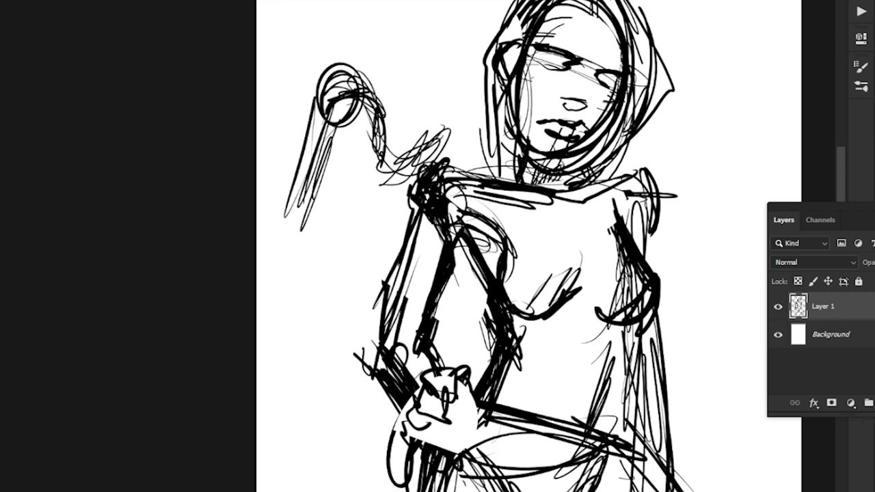
Add heavy collarbone and muscle strokes radiating from the joint circle of the separate shoulder sketch
left_click_drag(326, 74, 353, 93)
mouse_move(341, 65)
left_mouse_down()
mouse_move(329, 95)
mouse_move(361, 85)
mouse_move(287, 39)
left_mouse_up()
mouse_move(377, 115)
left_mouse_down()
mouse_move(399, 119)
mouse_move(387, 125)
mouse_move(349, 37)
mouse_move(430, 115)
left_mouse_up()
left_click_drag(368, 82, 377, 108)
left_click_drag(387, 121, 426, 115)
mouse_move(366, 70)
left_mouse_down()
mouse_move(406, 100)
mouse_move(430, 102)
left_mouse_up()
mouse_move(354, 40)
left_mouse_down()
mouse_move(375, 114)
mouse_move(449, 129)
left_mouse_up()
mouse_move(449, 128)
left_mouse_down()
mouse_move(385, 112)
mouse_move(319, 39)
left_mouse_up()
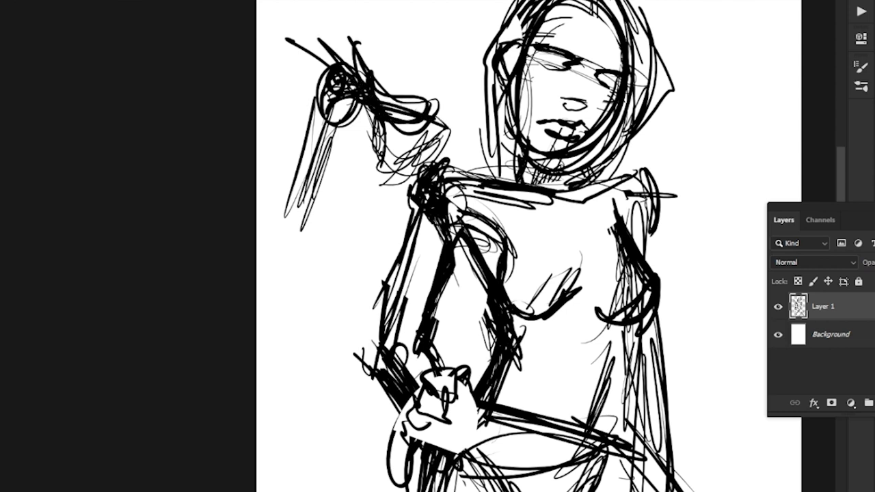
Select the separate shoulder sketch beside the figure, delete it and clear the selection
mouse_move(386, 126)
left_mouse_down()
mouse_move(417, 117)
mouse_move(346, 85)
left_mouse_up()
mouse_move(362, 2)
left_mouse_down()
mouse_move(363, 229)
mouse_move(284, 17)
mouse_move(301, 2)
left_mouse_up()
key("Delete")
left_click_drag(438, 246, 443, 200)
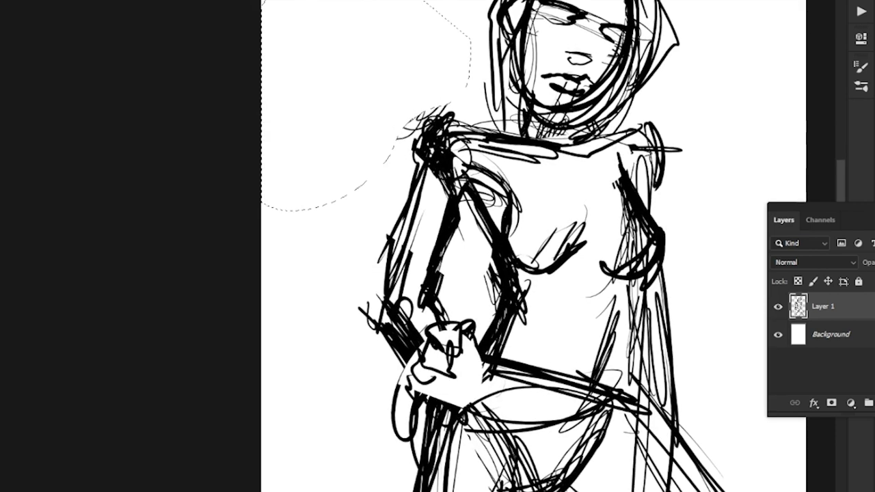
key("ctrl+d")
left_click_drag(438, 232, 394, 223)
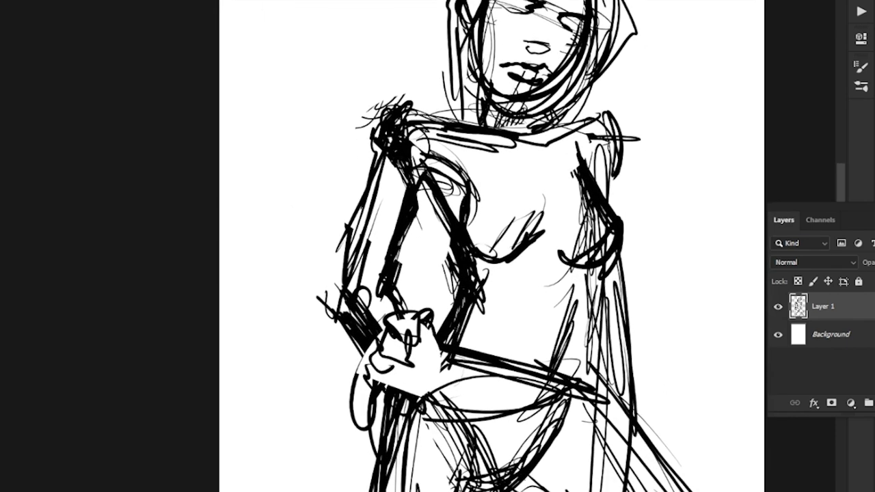
left_click_drag(442, 190, 435, 208)
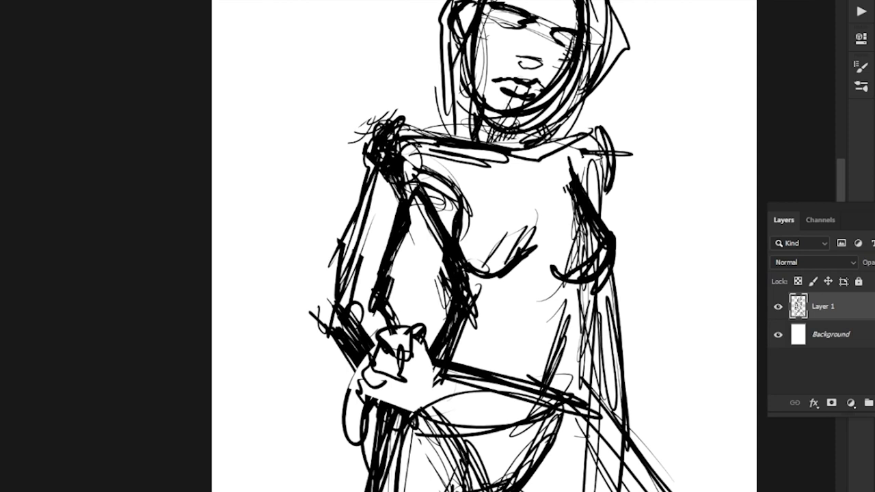
mouse_move(413, 160)
left_mouse_down()
mouse_move(405, 176)
mouse_move(458, 235)
left_mouse_up()
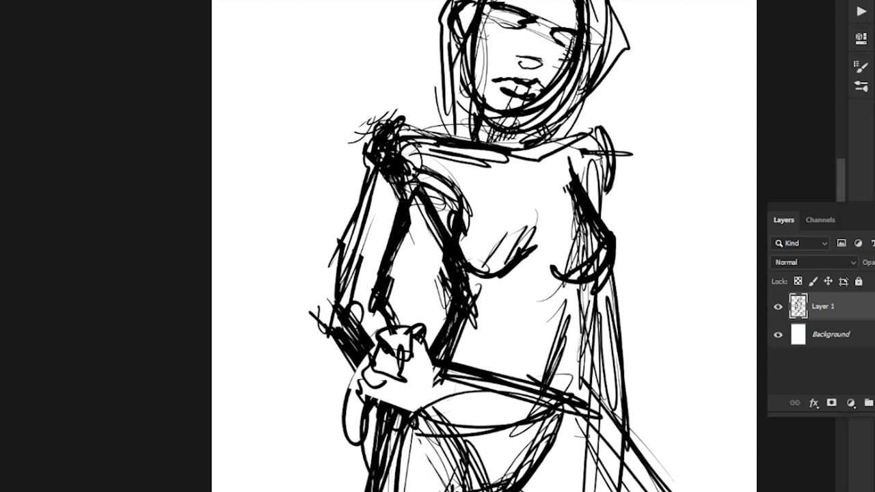
left_click_drag(307, 89, 457, 206)
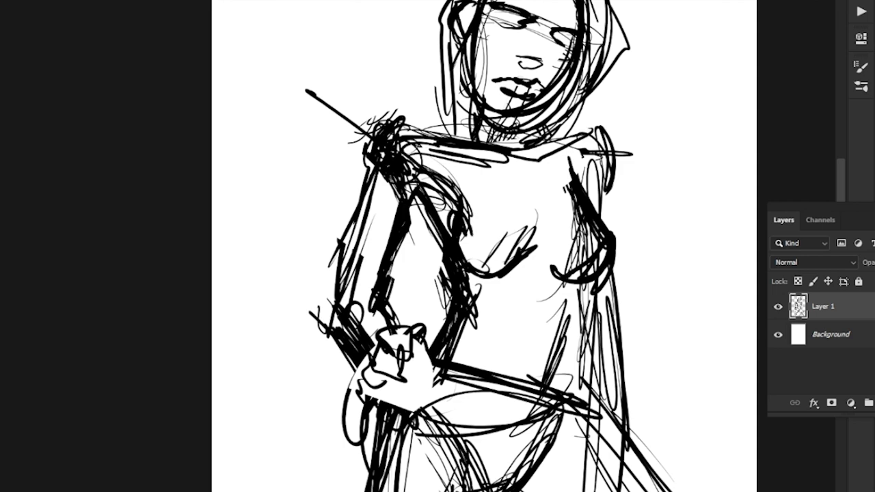
key("ctrl+z")
key("ctrl+z")
key("ctrl+z")
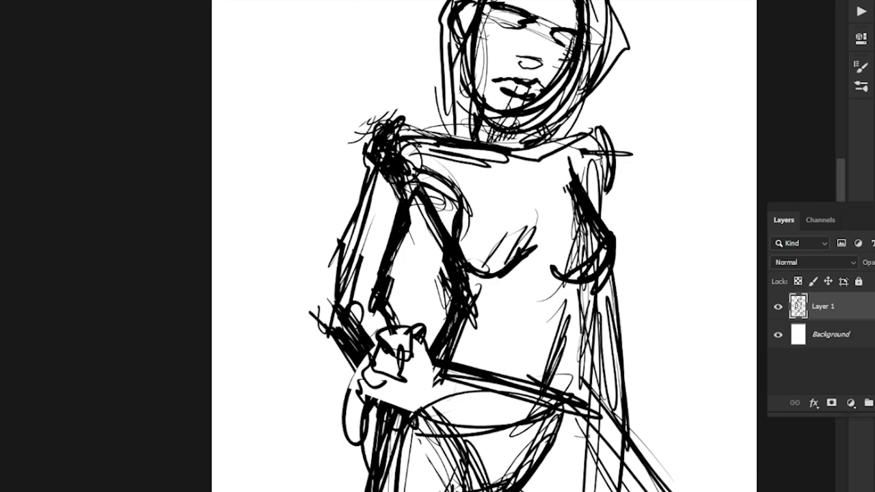
Mark the ribcage beneath both breasts and sketch a thin curved centre line down the torso
mouse_move(492, 355)
left_mouse_down()
mouse_move(483, 137)
mouse_move(495, 138)
mouse_move(483, 212)
left_mouse_up()
left_click_drag(497, 135, 478, 153)
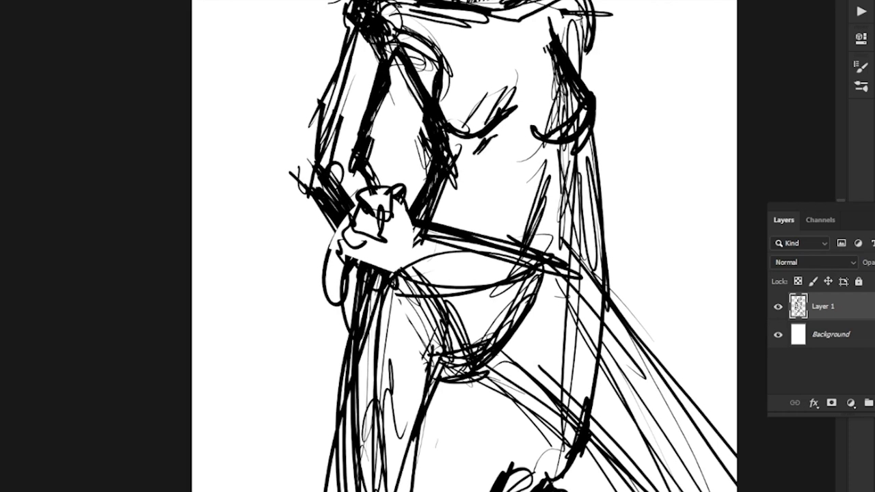
mouse_move(534, 137)
left_mouse_down()
mouse_move(550, 158)
mouse_move(533, 167)
left_mouse_up()
mouse_move(461, 162)
left_mouse_down()
mouse_move(482, 158)
mouse_move(450, 158)
left_mouse_up()
left_click_drag(514, 30, 520, 85)
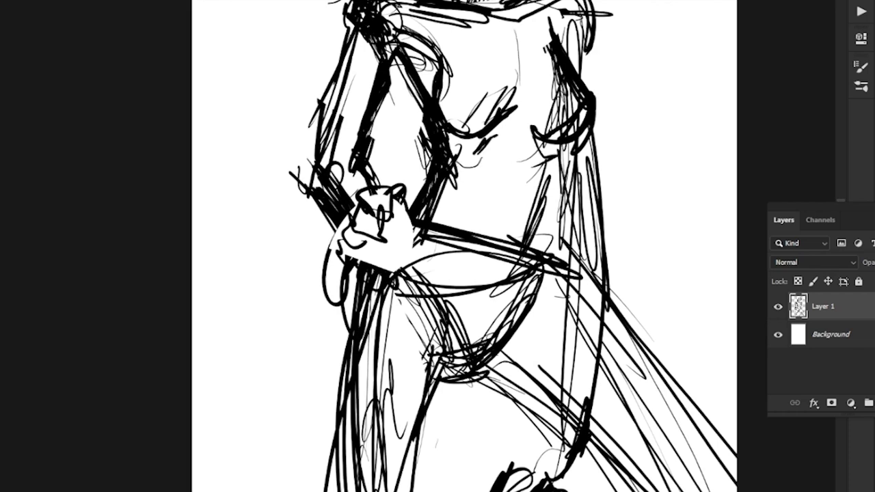
left_click_drag(515, 141, 506, 191)
left_click_drag(525, 100, 477, 248)
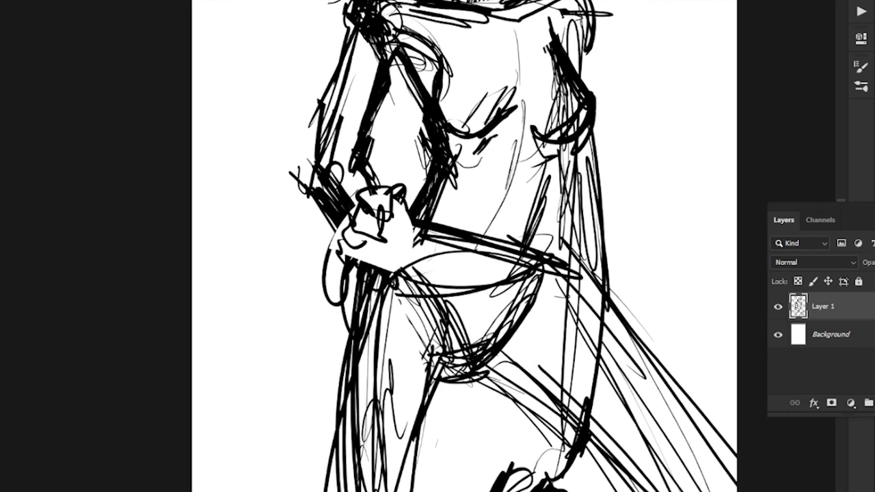
Add short abdominal muscle marks beside the centre line and small rib loops at the left waist
left_click_drag(476, 160, 481, 171)
mouse_move(507, 162)
left_mouse_down()
mouse_move(489, 178)
mouse_move(505, 212)
mouse_move(515, 218)
mouse_move(532, 204)
mouse_move(494, 232)
left_mouse_up()
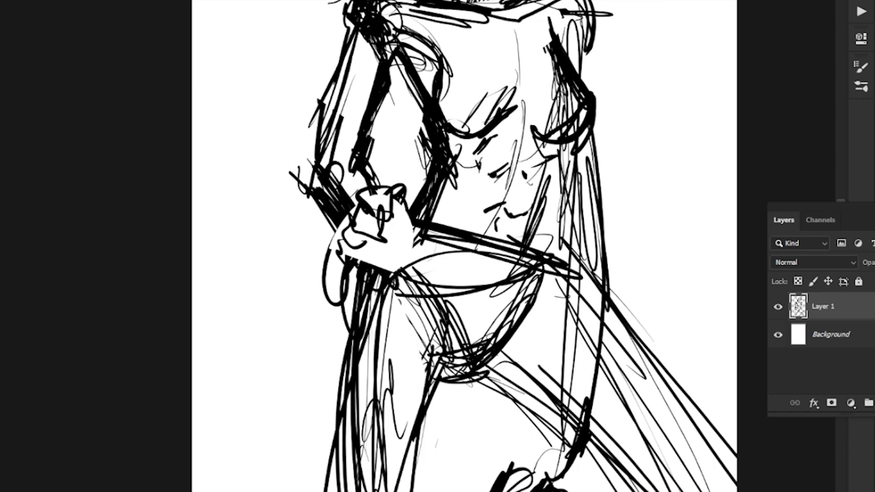
left_click_drag(537, 174, 531, 202)
mouse_move(473, 135)
left_mouse_down()
mouse_move(451, 159)
mouse_move(457, 169)
left_mouse_up()
mouse_move(462, 138)
left_mouse_down()
mouse_move(452, 154)
mouse_move(457, 173)
left_mouse_up()
left_click_drag(466, 173, 450, 190)
mouse_move(460, 287)
left_mouse_down()
mouse_move(505, 144)
mouse_move(455, 108)
left_mouse_up()
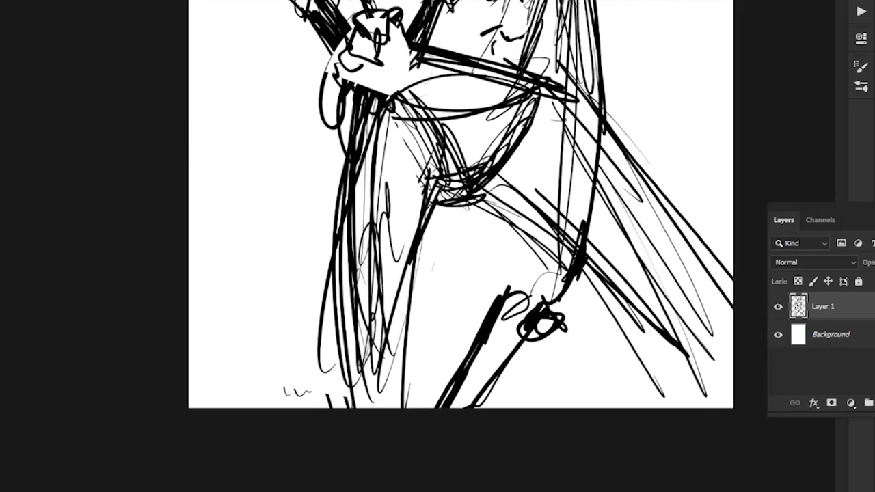
left_click_drag(342, 103, 333, 166)
mouse_move(350, 78)
left_mouse_down()
mouse_move(334, 182)
mouse_move(340, 151)
left_mouse_up()
mouse_move(346, 54)
left_mouse_down()
mouse_move(342, 172)
mouse_move(349, 129)
left_mouse_up()
left_click_drag(352, 90, 382, 202)
key("ctrl+z")
key("ctrl+z")
key("ctrl+z")
key("ctrl+z")
key("ctrl+z")
key("ctrl+z")
Sketch the outer contour of the left hip and thigh with long strokes down toward the knee
mouse_move(373, 146)
left_mouse_down()
mouse_move(361, 197)
mouse_move(368, 218)
left_mouse_up()
left_click_drag(367, 143, 377, 234)
mouse_move(367, 157)
left_mouse_down()
mouse_move(371, 215)
mouse_move(352, 321)
left_mouse_up()
left_click_drag(365, 205, 337, 369)
mouse_move(357, 244)
left_mouse_down()
mouse_move(342, 324)
mouse_move(339, 442)
left_mouse_up()
left_click_drag(346, 328, 340, 463)
left_click_drag(348, 255, 342, 294)
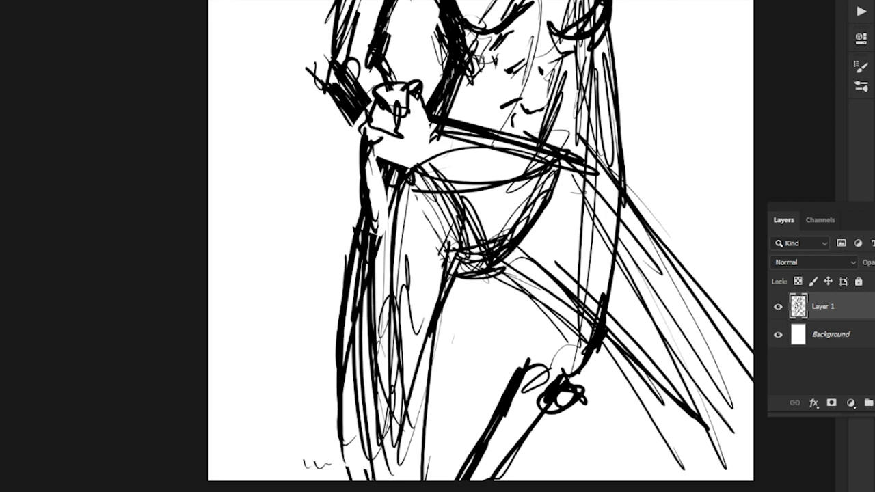
Sketch the inner contour of the left thigh with long strokes from the crotch to the knee
left_click_drag(465, 280, 425, 433)
left_click_drag(456, 278, 402, 479)
left_click_drag(452, 261, 443, 316)
left_click_drag(435, 375, 416, 448)
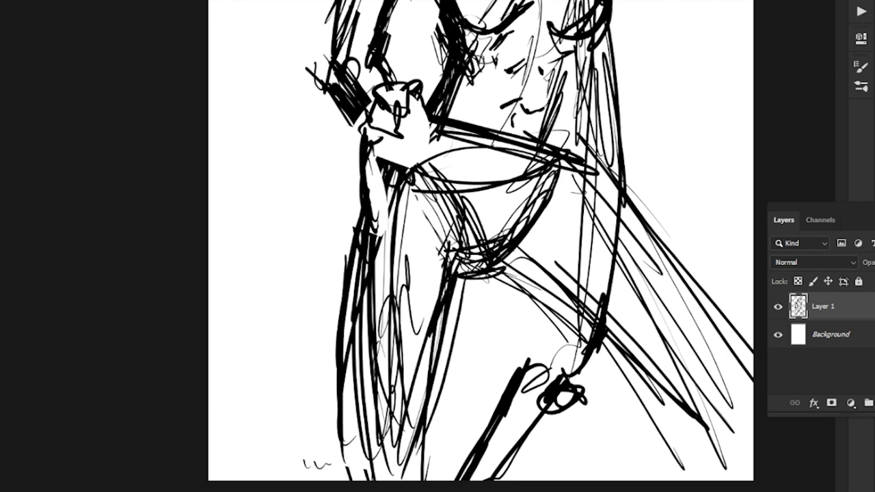
Thicken the left groin line and add a curved stroke over the left side of the lower belly
mouse_move(447, 182)
left_mouse_down()
mouse_move(470, 246)
mouse_move(472, 230)
left_mouse_up()
left_click_drag(449, 162, 476, 224)
left_click_drag(472, 120, 473, 202)
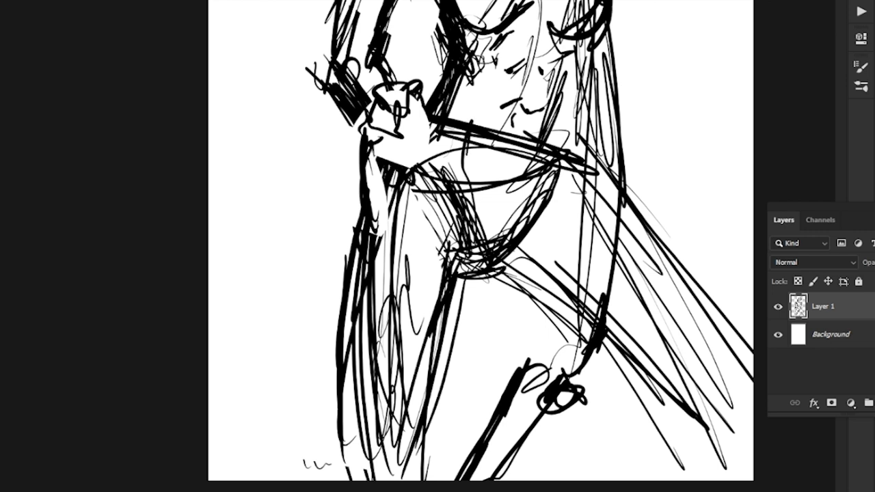
left_click_drag(463, 170, 474, 231)
Reinforce the right groin line and add thin loose loops across the lower belly
left_click_drag(537, 116, 534, 137)
left_click_drag(543, 153, 518, 223)
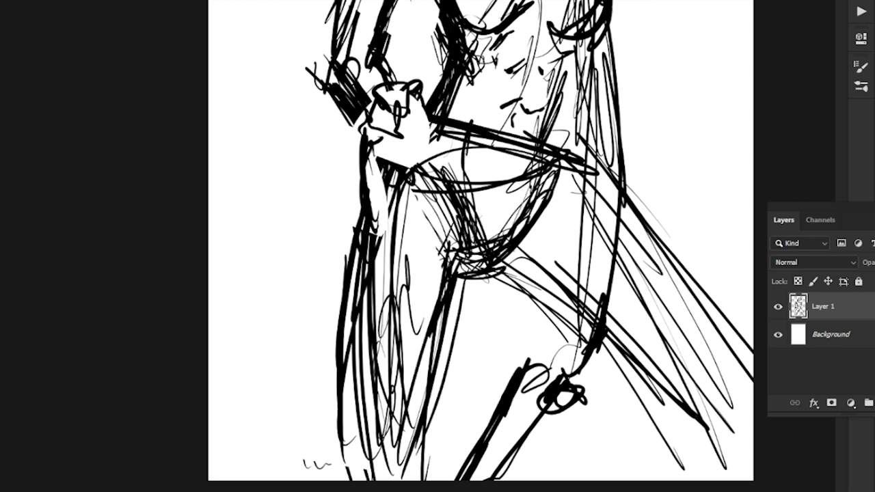
left_click_drag(522, 126, 513, 214)
mouse_move(528, 160)
left_mouse_down()
mouse_move(502, 179)
mouse_move(467, 157)
mouse_move(496, 125)
left_mouse_up()
left_click_drag(524, 162, 496, 180)
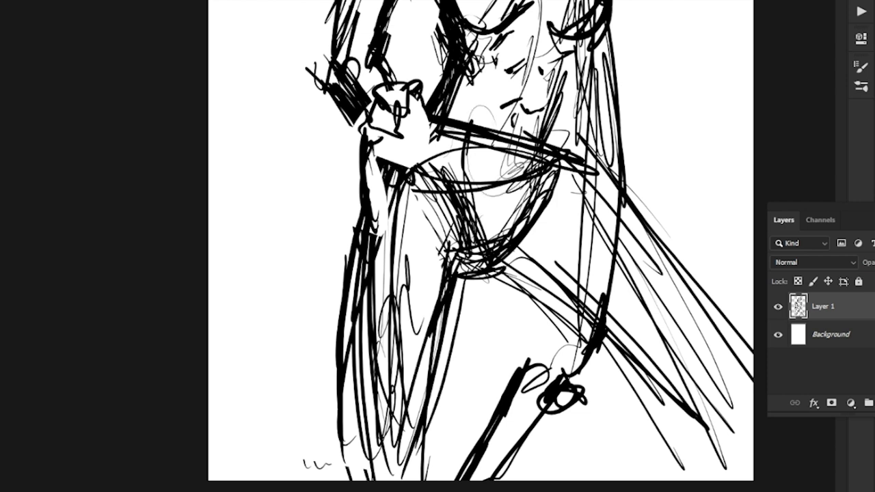
Sketch heavy vertical muscle strokes from the left hip down the inside of the left thigh
left_click_drag(465, 208, 470, 219)
mouse_move(456, 138)
left_mouse_down()
mouse_move(452, 180)
mouse_move(468, 220)
left_mouse_up()
left_click_drag(454, 171, 441, 190)
left_click_drag(449, 194, 443, 242)
left_click_drag(441, 149, 442, 285)
left_click_drag(443, 305, 442, 321)
left_click_drag(437, 149, 429, 356)
left_click_drag(429, 193, 440, 341)
mouse_move(446, 328)
left_mouse_down()
mouse_move(444, 201)
mouse_move(453, 191)
left_mouse_up()
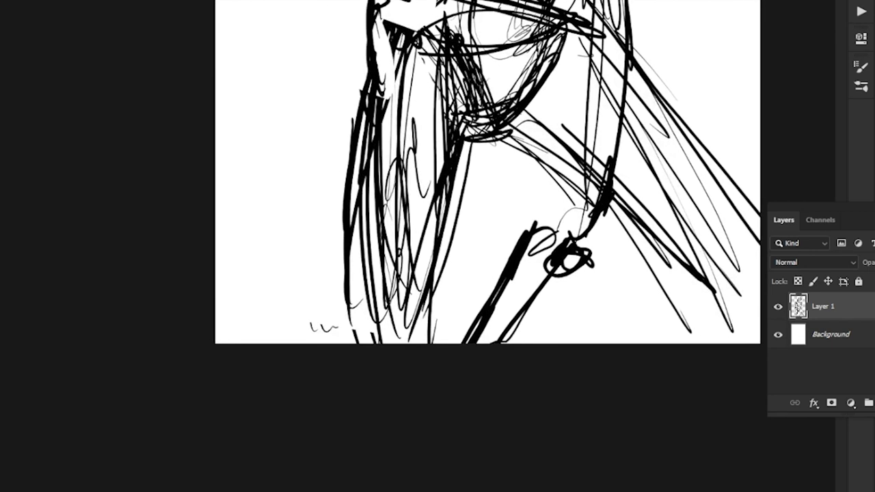
Clear the heavy strokes on the left upper thigh and redraw its inner contour with longer curved lines
mouse_move(437, 48)
left_mouse_down()
mouse_move(452, 145)
mouse_move(418, 127)
left_mouse_up()
left_click_drag(446, 46, 444, 170)
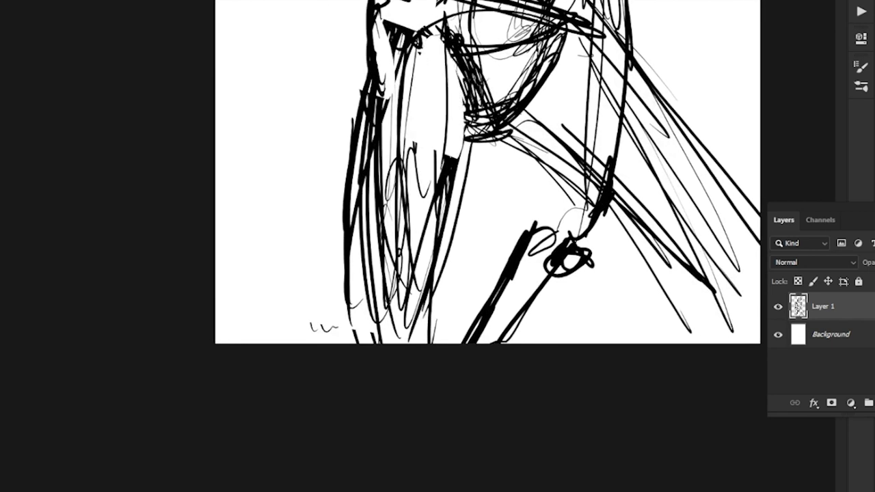
left_click_drag(436, 26, 458, 158)
mouse_move(440, 42)
left_mouse_down()
mouse_move(458, 189)
mouse_move(444, 261)
left_mouse_up()
left_click_drag(456, 146, 456, 215)
left_click_drag(453, 125, 445, 251)
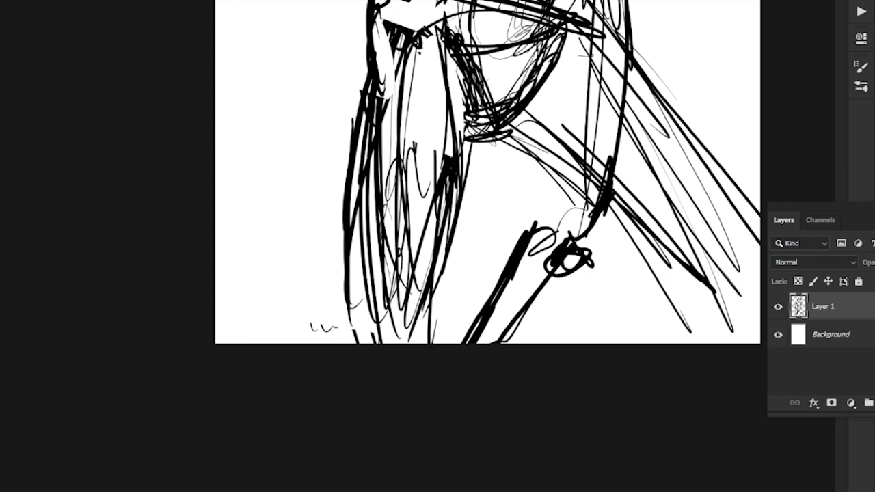
left_click_drag(443, 81, 452, 155)
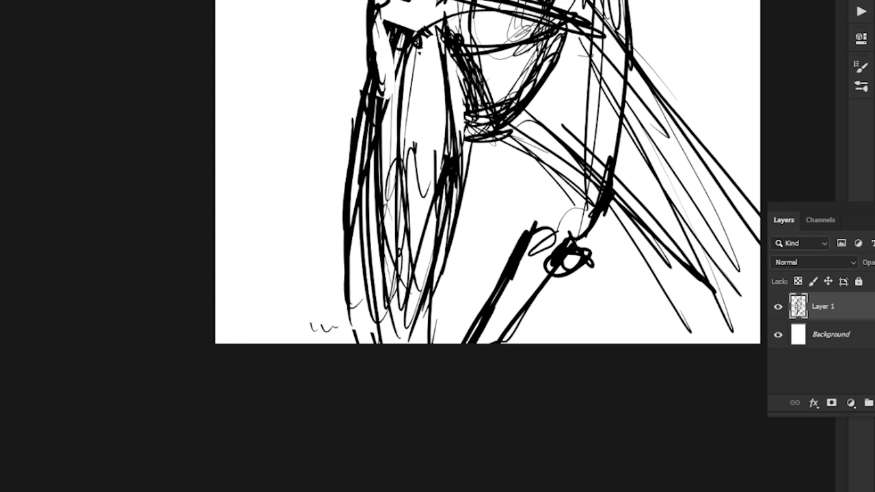
Sketch a round left kneecap at the canvas edge and add muscle strokes above its outer side
left_click_drag(413, 199, 407, 231)
mouse_move(424, 305)
left_mouse_down()
mouse_move(391, 313)
mouse_move(420, 343)
mouse_move(399, 329)
mouse_move(402, 309)
left_mouse_up()
left_click_drag(390, 327, 417, 338)
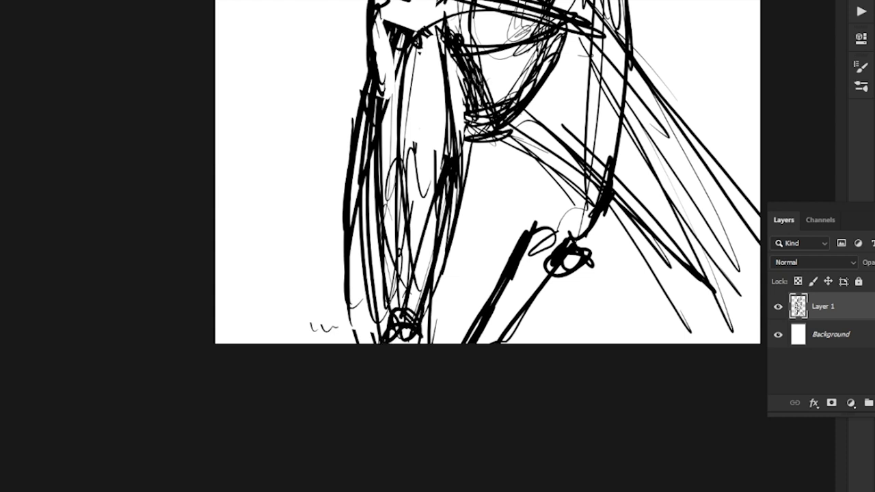
mouse_move(404, 293)
left_mouse_down()
mouse_move(367, 276)
mouse_move(366, 240)
mouse_move(361, 285)
left_mouse_up()
left_click_drag(365, 211, 358, 285)
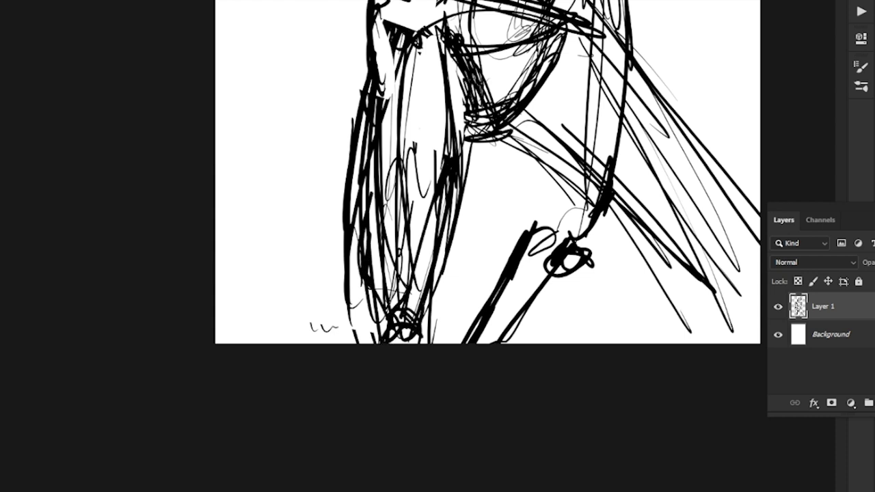
Add curved muscle strokes on both sides above the left knee and reinforce the outer thigh
left_click_drag(345, 254, 362, 303)
mouse_move(400, 272)
left_mouse_down()
mouse_move(381, 311)
mouse_move(424, 272)
mouse_move(435, 298)
left_mouse_up()
mouse_move(414, 286)
left_mouse_down()
mouse_move(428, 314)
mouse_move(414, 311)
left_mouse_up()
left_click_drag(440, 285, 432, 309)
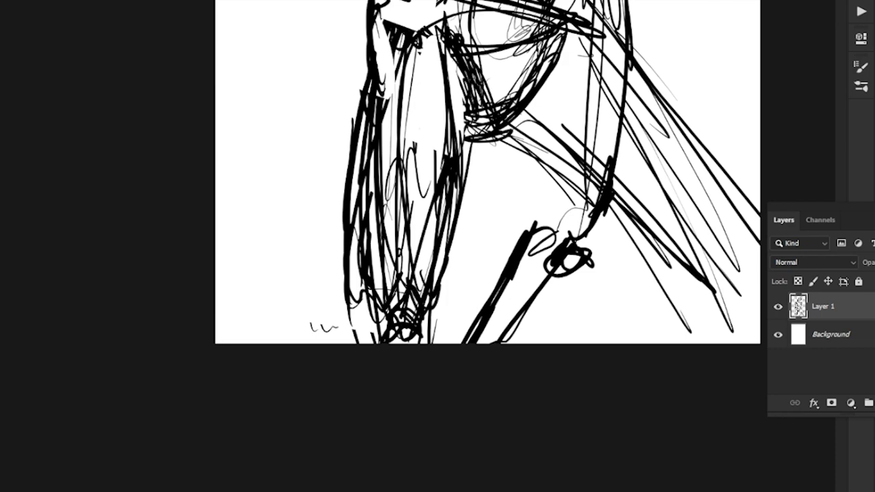
left_click_drag(441, 268, 438, 279)
left_click_drag(357, 220, 354, 258)
left_click_drag(386, 198, 384, 229)
left_click_drag(438, 205, 328, 300)
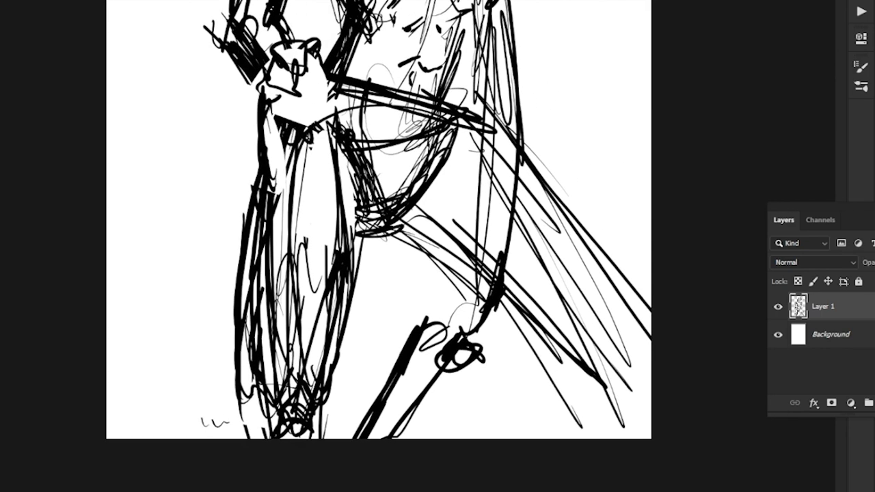
Sketch diagonal muscle strokes across the upper part of the right thigh
mouse_move(356, 237)
left_mouse_down()
mouse_move(409, 225)
mouse_move(450, 270)
left_mouse_up()
left_click_drag(401, 229, 468, 285)
left_click_drag(447, 170, 486, 256)
mouse_move(442, 180)
left_mouse_down()
mouse_move(475, 253)
mouse_move(469, 264)
left_mouse_up()
mouse_move(470, 267)
left_mouse_down()
mouse_move(475, 284)
mouse_move(340, 203)
left_mouse_up()
Thicken the right thigh's outer and inner contours with heavy diagonal strokes toward the knee
left_click_drag(412, 111, 502, 310)
left_click_drag(377, 234, 456, 316)
mouse_move(369, 245)
left_mouse_down()
mouse_move(467, 323)
mouse_move(481, 369)
left_mouse_up()
left_click_drag(484, 264, 519, 302)
mouse_move(369, 171)
left_mouse_down()
mouse_move(436, 386)
mouse_move(441, 350)
left_mouse_up()
Thicken the contours of the figure's hanging arm with heavy strokes from the elbow down to the wrist
left_click_drag(452, 104, 465, 198)
left_click_drag(456, 130, 462, 200)
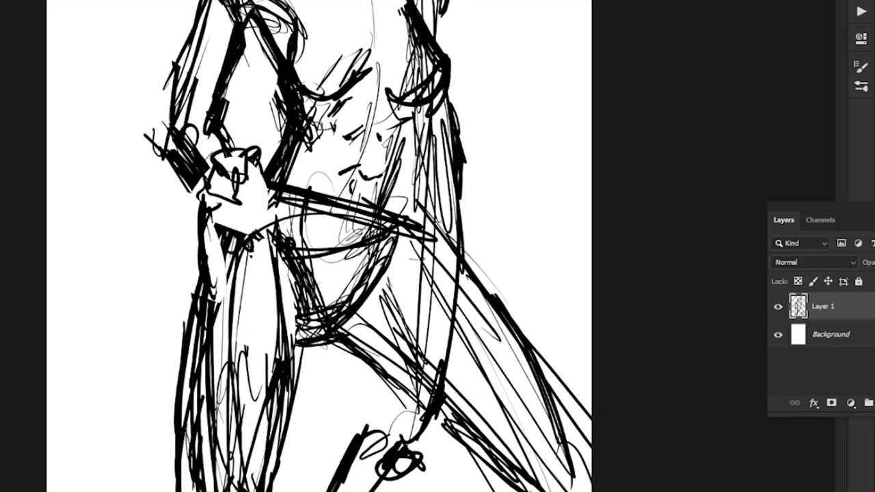
mouse_move(406, 122)
left_mouse_down()
mouse_move(434, 177)
mouse_move(436, 159)
mouse_move(469, 206)
left_mouse_up()
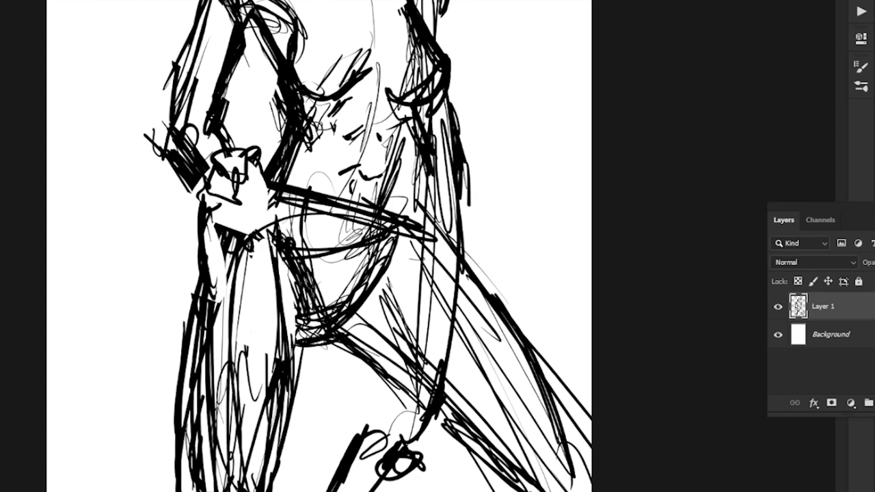
left_click_drag(467, 171, 447, 332)
left_click_drag(453, 298, 440, 361)
left_click_drag(417, 148, 422, 231)
left_click_drag(423, 248, 430, 325)
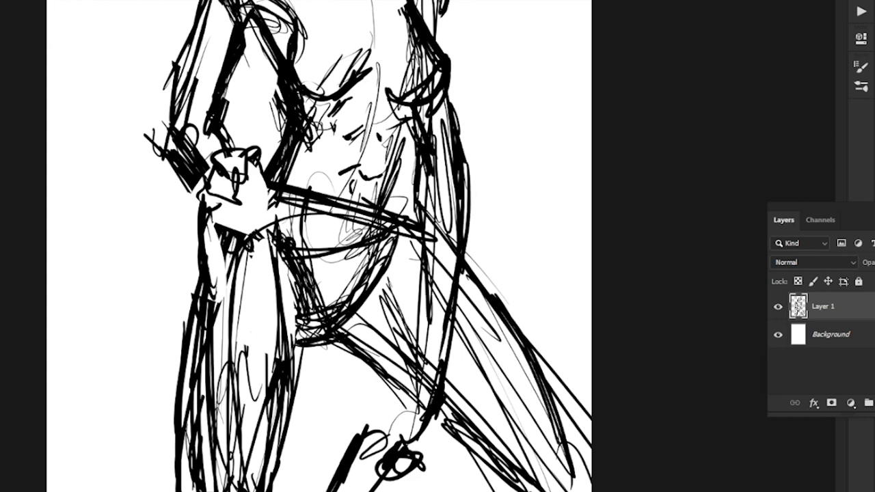
left_click_drag(414, 202, 430, 305)
Cut away the old fist, the lower forearm and the thigh strokes crossing behind it
left_click_drag(411, 342, 396, 159)
mouse_move(346, 213)
left_mouse_down()
mouse_move(314, 365)
mouse_move(342, 218)
left_mouse_up()
key("ctrl+x")
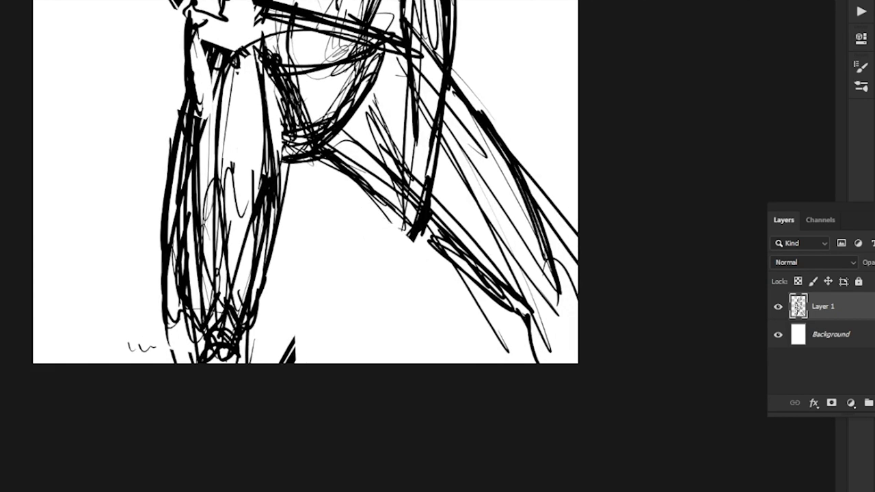
left_click_drag(301, 298, 328, 305)
key("ctrl+x")
left_click_drag(308, 225, 302, 339)
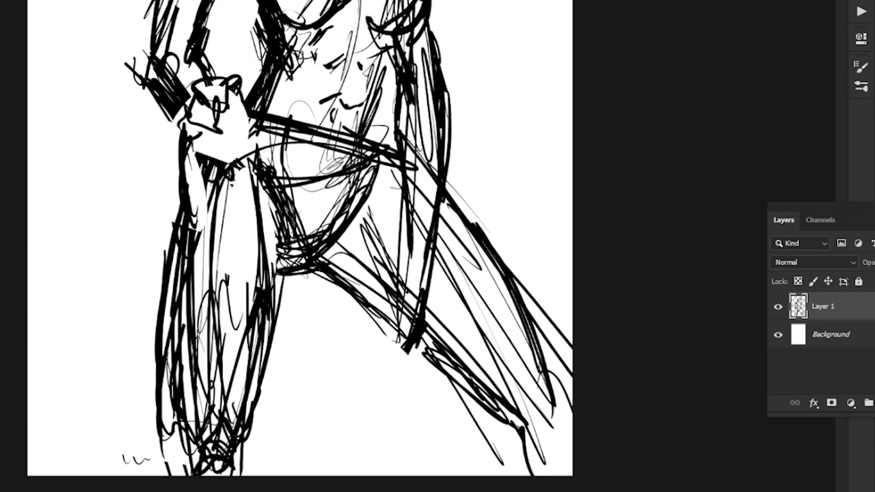
mouse_move(450, 272)
left_mouse_down()
mouse_move(363, 365)
mouse_move(424, 354)
left_mouse_up()
key("ctrl+x")
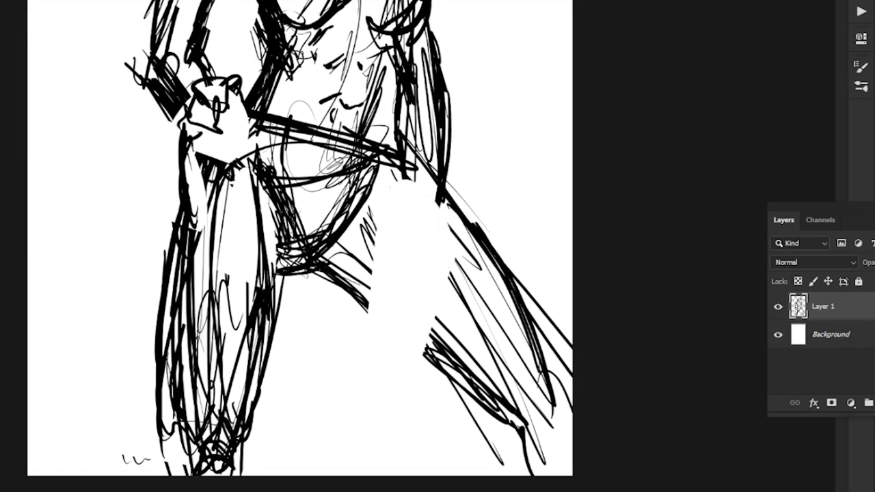
Redraw both contours of the hanging forearm with heavy strokes from below the elbow toward the wrist
left_click_drag(448, 113, 429, 248)
left_click_drag(444, 197, 423, 284)
left_click_drag(409, 130, 413, 244)
left_click_drag(410, 145, 410, 243)
mouse_move(409, 195)
left_mouse_down()
mouse_move(409, 248)
mouse_move(424, 279)
mouse_move(398, 312)
left_mouse_up()
Rough in a hand outline below the forearm and cut it away together with the nearby inner thigh strokes
mouse_move(406, 212)
left_mouse_down()
mouse_move(376, 239)
mouse_move(369, 267)
mouse_move(362, 260)
mouse_move(345, 275)
mouse_move(331, 365)
left_mouse_up()
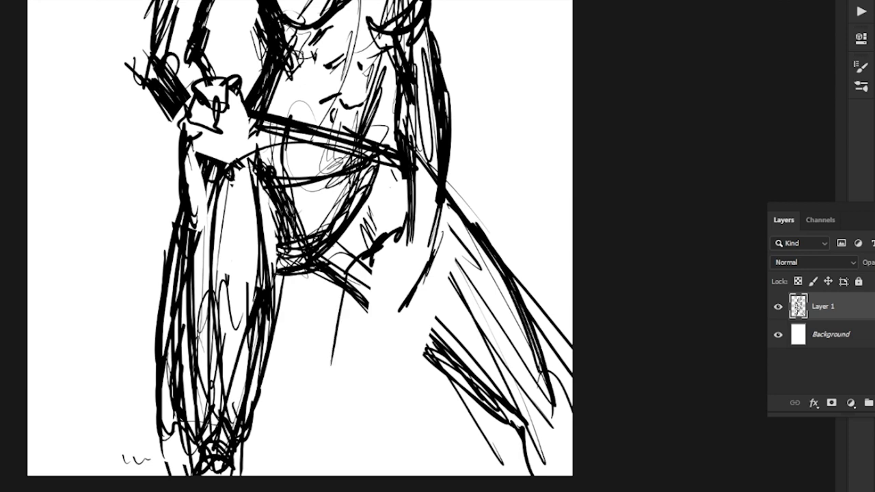
left_click_drag(369, 301, 410, 240)
key("ctrl+z")
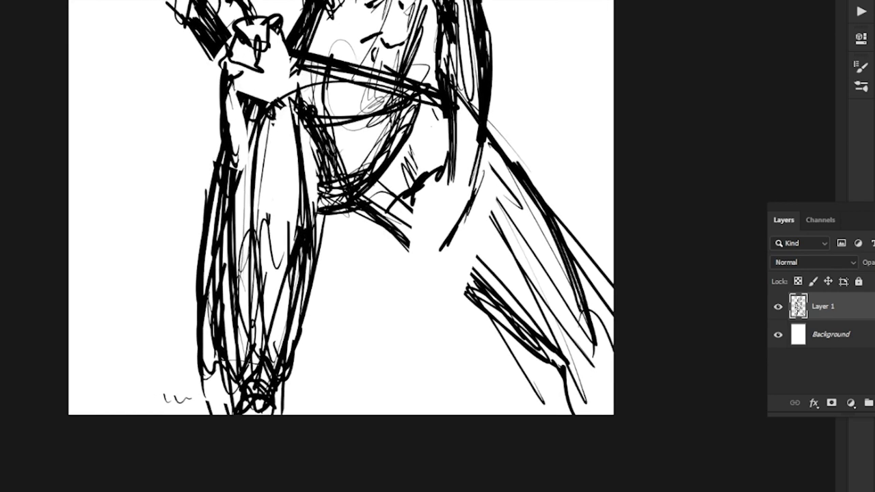
left_click_drag(408, 273, 403, 264)
key("ctrl+x")
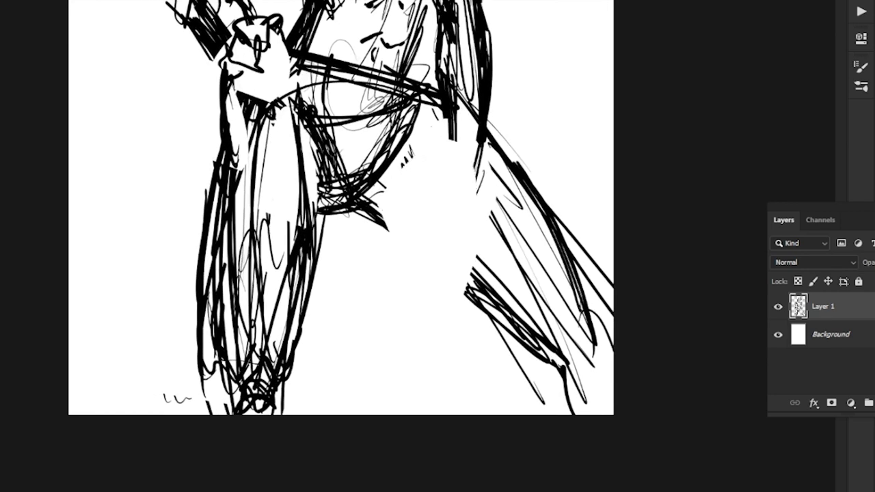
Sketch a cuff line across the wrist and undo the long hand strokes drawn beside it
mouse_move(476, 142)
left_mouse_down()
mouse_move(493, 182)
mouse_move(485, 204)
left_mouse_up()
mouse_move(432, 151)
left_mouse_down()
mouse_move(437, 173)
mouse_move(418, 179)
mouse_move(450, 161)
mouse_move(489, 179)
mouse_move(396, 224)
mouse_move(374, 284)
left_mouse_up()
left_click_drag(409, 176, 373, 294)
left_click_drag(399, 215, 365, 320)
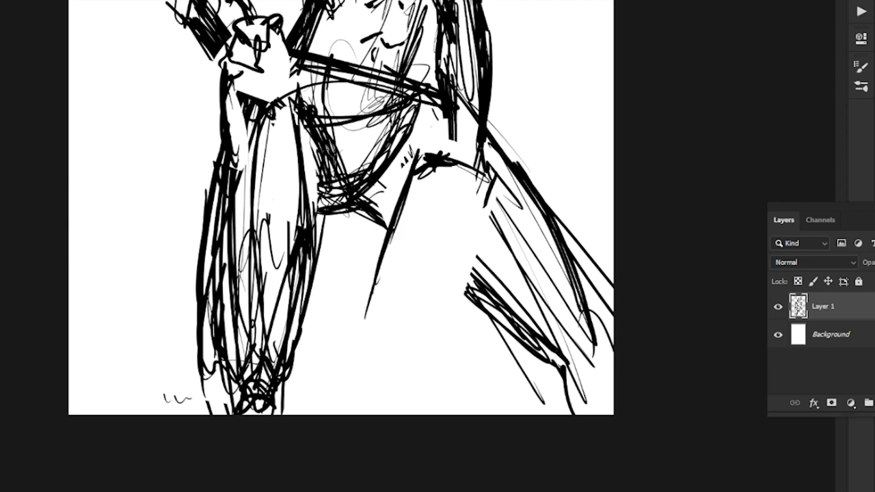
left_click_drag(393, 232, 386, 361)
key("ctrl+z")
key("ctrl+z")
key("ctrl+z")
key("ctrl+z")
key("ctrl+z")
key("ctrl+z")
key("ctrl+z")
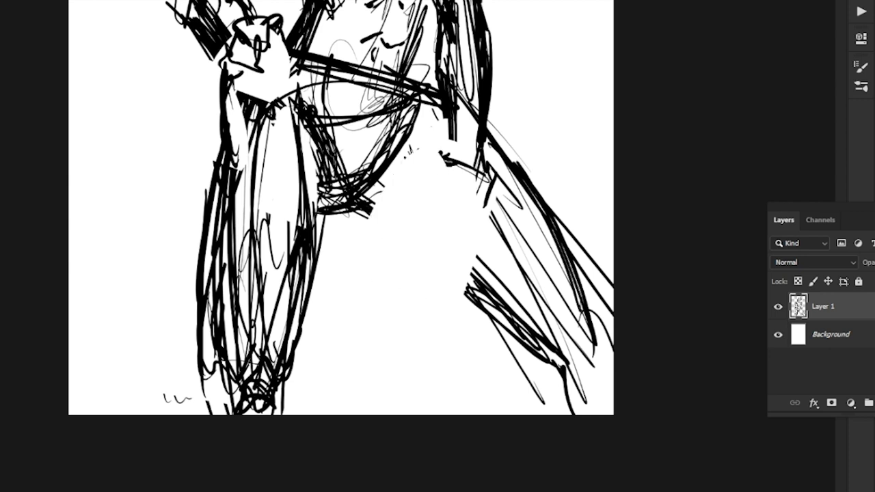
Sketch a long narrow block hanging from the wrist line, with heavy sides and a short rectangular end
left_click_drag(445, 167, 452, 171)
mouse_move(462, 161)
left_mouse_down()
mouse_move(483, 170)
mouse_move(452, 338)
mouse_move(417, 319)
mouse_move(420, 294)
mouse_move(413, 317)
left_mouse_up()
left_click_drag(438, 179, 411, 350)
left_click_drag(409, 359, 446, 347)
left_click_drag(458, 285, 421, 350)
left_click_drag(461, 264, 448, 361)
left_click_drag(422, 318, 409, 353)
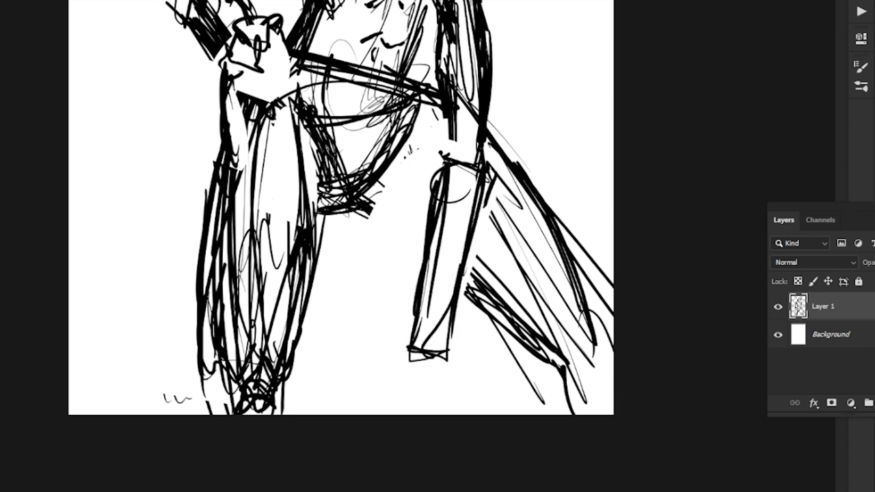
Add angular cuff shapes on both sides of the wrist above the narrow block
left_click_drag(503, 156, 488, 203)
mouse_move(452, 146)
left_mouse_down()
mouse_move(441, 188)
mouse_move(438, 152)
left_mouse_up()
left_click_drag(439, 151, 428, 182)
left_click_drag(499, 177, 481, 203)
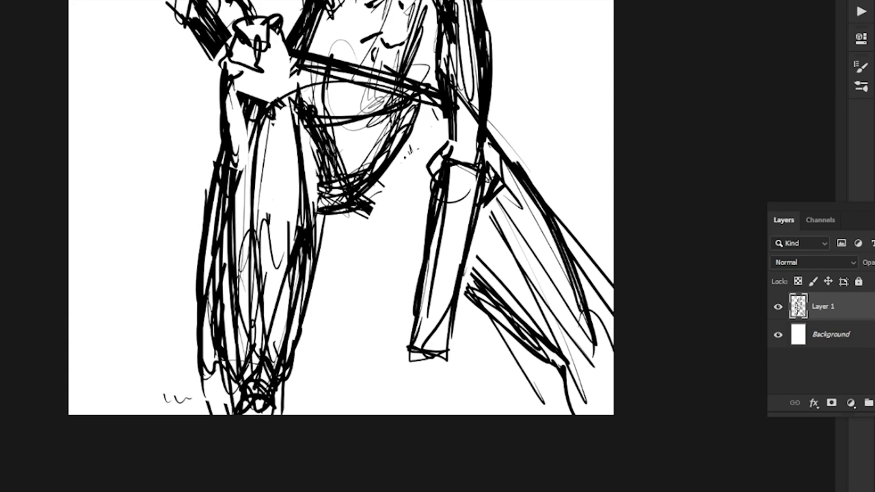
Redraw the inner thigh contour from the crotch to the hanging hand with layered diagonal strokes
left_click_drag(438, 185, 383, 260)
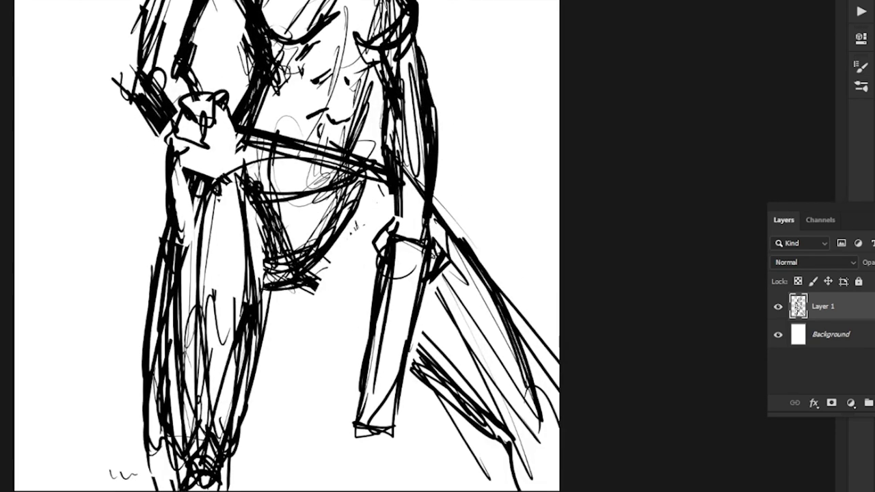
left_click_drag(298, 274, 370, 319)
mouse_move(317, 285)
left_mouse_down()
mouse_move(372, 315)
mouse_move(251, 255)
left_mouse_up()
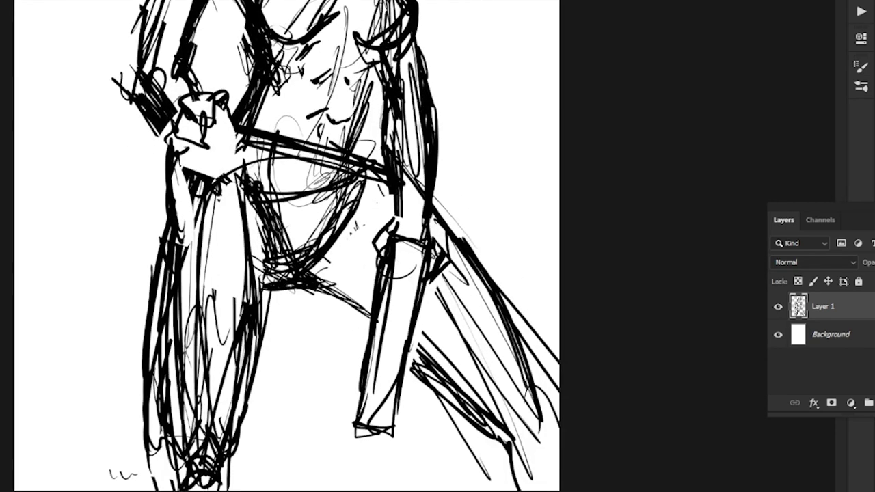
left_click_drag(307, 269, 372, 313)
left_click_drag(257, 243, 334, 303)
left_click_drag(331, 272, 371, 308)
left_click_drag(328, 264, 370, 306)
Lower the opacity of Layer 1 to fade the rough sketch to light grey and add a new layer above it
mouse_move(362, 192)
left_mouse_down()
mouse_move(453, 339)
mouse_move(459, 417)
left_mouse_up()
left_click_drag(440, 287, 458, 394)
left_click_drag(363, 153, 344, 197)
left_click_drag(353, 195, 343, 227)
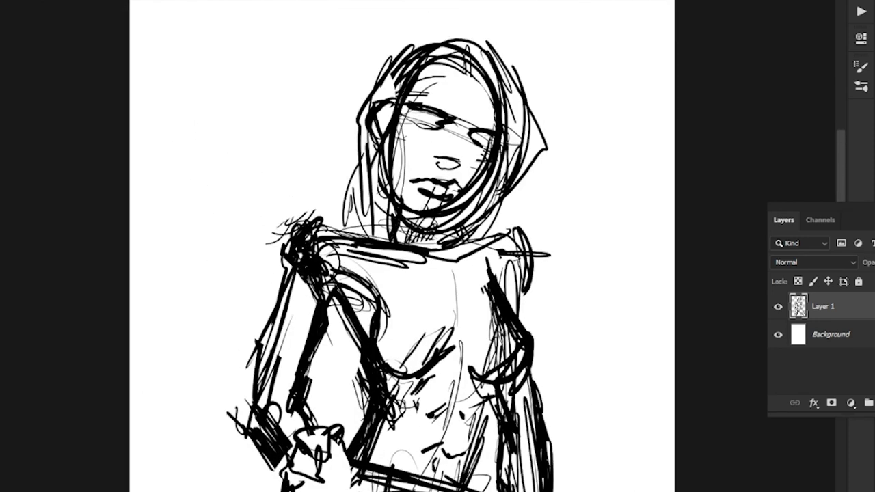
left_click_drag(222, 278, 183, 280)
mouse_move(382, 342)
left_mouse_down()
mouse_move(438, 146)
mouse_move(444, 234)
left_mouse_up()
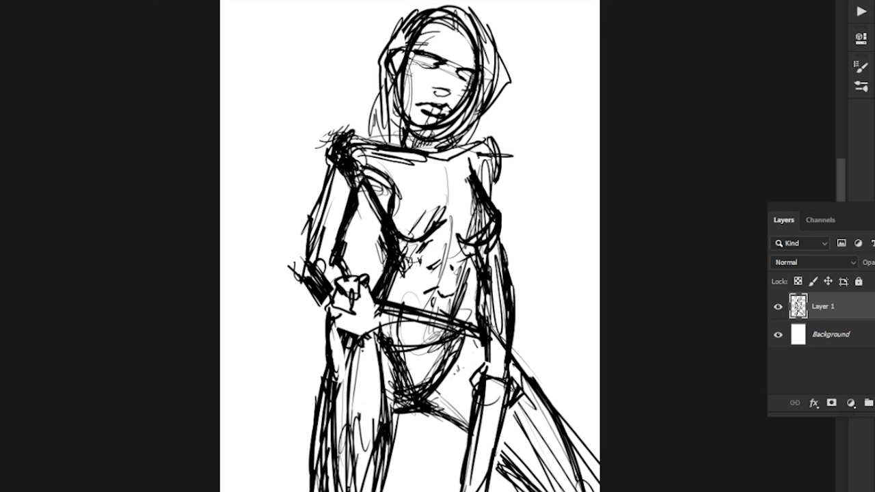
left_click_drag(869, 263, 827, 262)
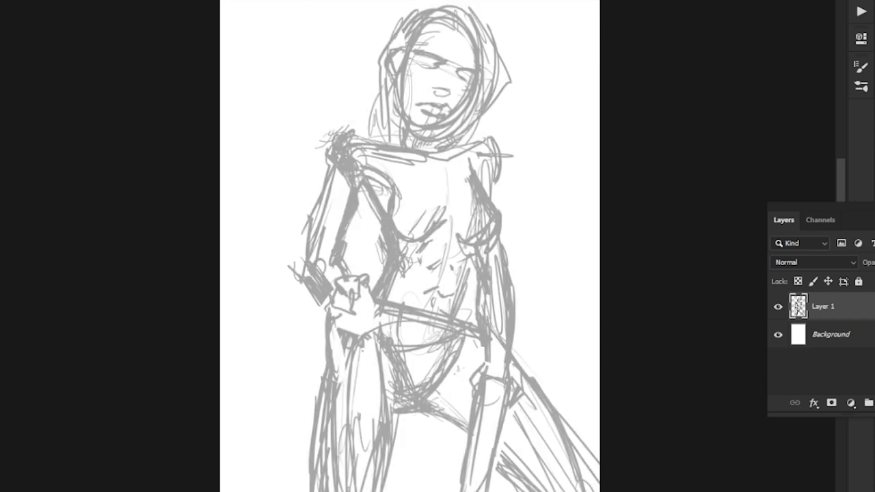
left_click_drag(410, 240, 509, 286)
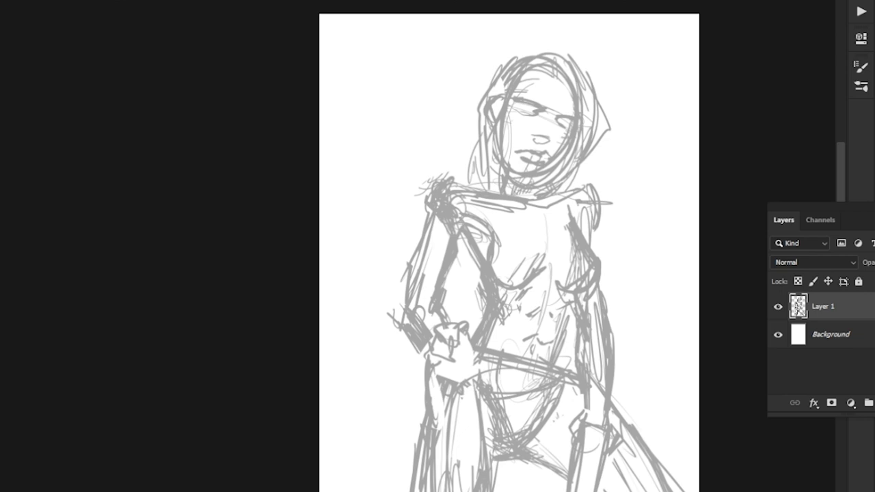
key("ctrl+shift+alt+n")
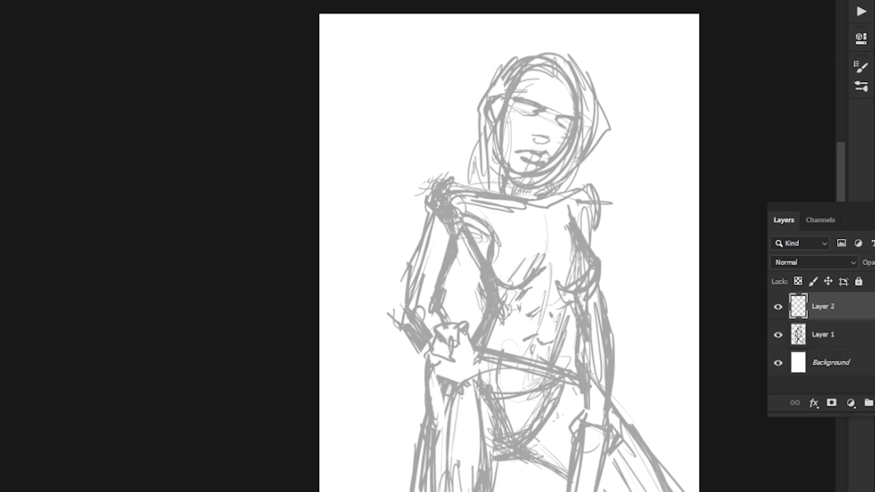
Ink the figure's larger eye over the faded sketch, with a heavy upper lid, lashes, lower lid and iris
scroll(498, 101, "up", 7)
left_click_drag(498, 100, 263, 164)
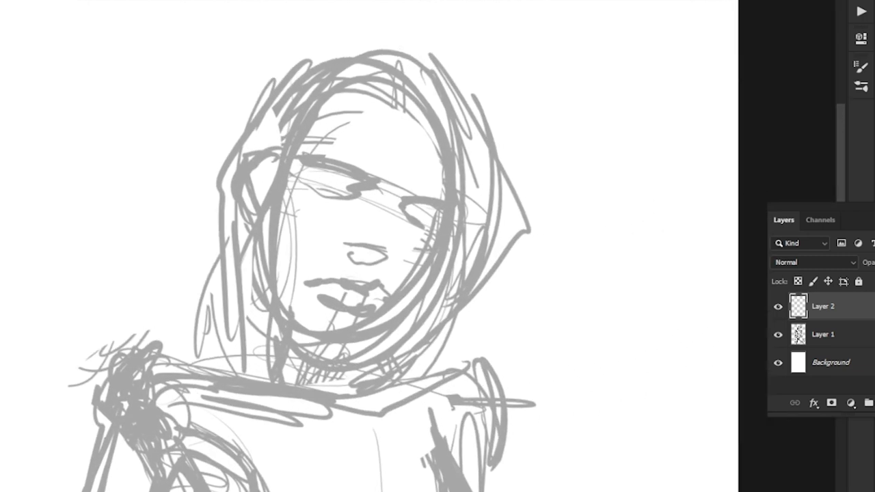
scroll(263, 163, "up", 3)
scroll(319, 160, "up", 2)
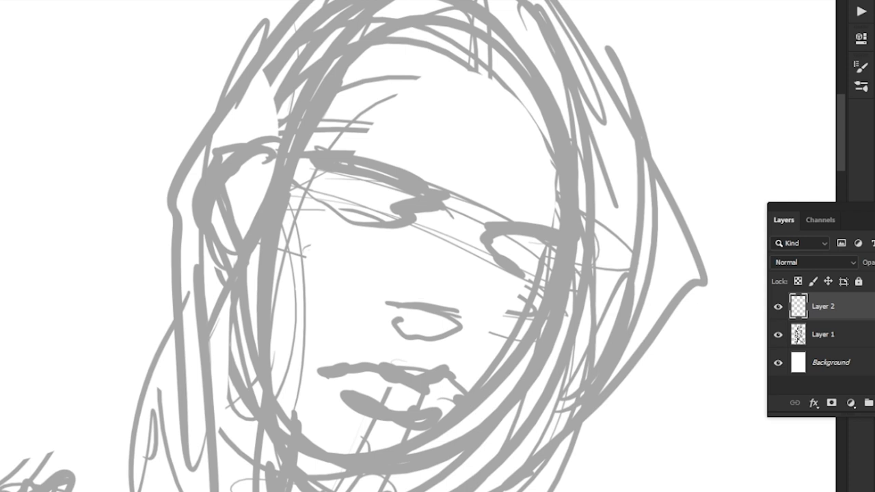
mouse_move(432, 206)
left_mouse_down()
mouse_move(346, 156)
mouse_move(325, 133)
mouse_move(356, 165)
left_mouse_up()
mouse_move(320, 138)
left_mouse_down()
mouse_move(344, 166)
mouse_move(337, 164)
mouse_move(355, 158)
mouse_move(306, 160)
mouse_move(335, 188)
left_mouse_up()
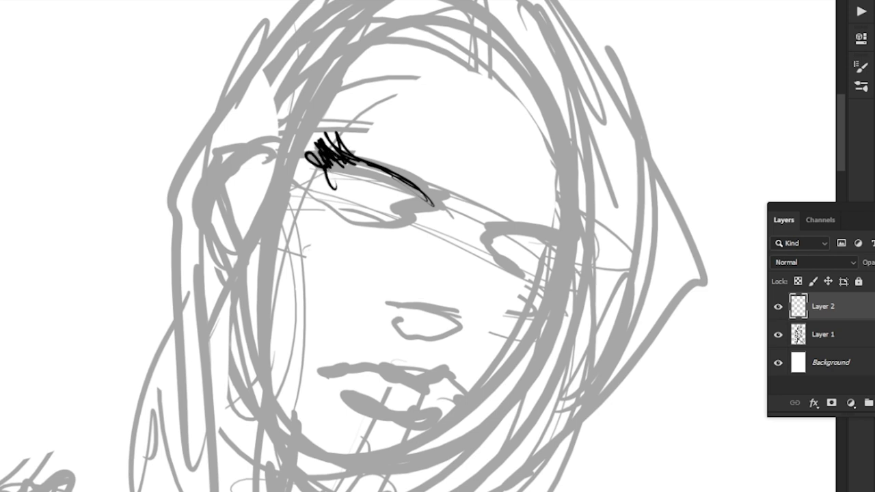
mouse_move(318, 158)
left_mouse_down()
mouse_move(342, 195)
mouse_move(334, 191)
left_mouse_up()
left_click_drag(415, 190, 421, 204)
mouse_move(418, 201)
left_mouse_down()
mouse_move(419, 215)
mouse_move(342, 203)
mouse_move(337, 191)
left_mouse_up()
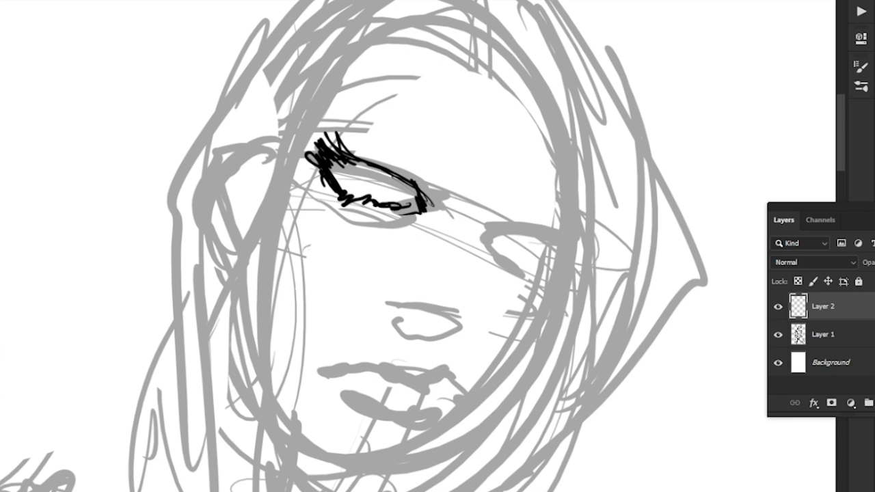
mouse_move(350, 160)
left_mouse_down()
mouse_move(416, 205)
mouse_move(351, 161)
mouse_move(415, 193)
mouse_move(375, 174)
mouse_move(397, 181)
mouse_move(363, 188)
left_mouse_up()
Ink the smaller second eye with dark lids, a pupil and outer lashes, undoing the stray strokes
left_click_drag(424, 260, 397, 218)
mouse_move(472, 190)
left_mouse_down()
mouse_move(518, 206)
mouse_move(459, 201)
mouse_move(487, 223)
mouse_move(514, 213)
mouse_move(540, 187)
mouse_move(522, 209)
mouse_move(474, 197)
mouse_move(508, 210)
left_mouse_up()
key("ctrl+z")
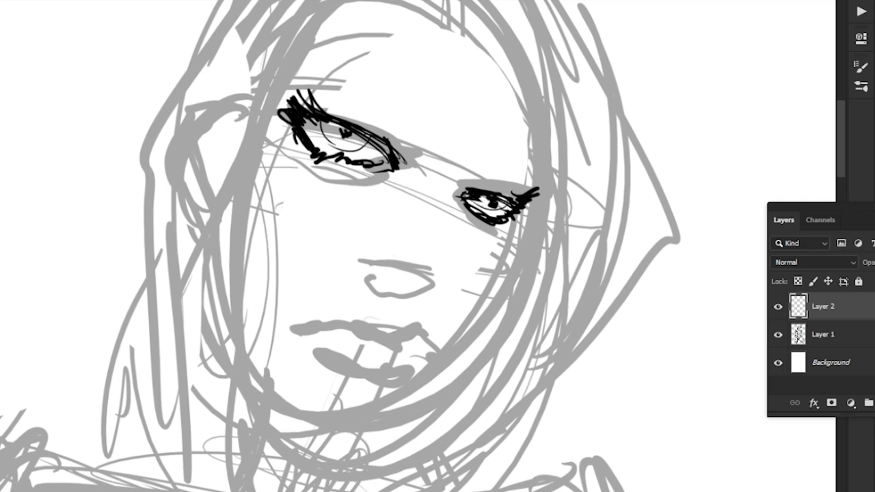
mouse_move(471, 180)
left_mouse_down()
mouse_move(445, 232)
mouse_move(452, 209)
left_mouse_up()
key("ctrl+z")
key("ctrl+z")
Mark the nostrils with short dark strokes and draw light curves over the nose tip
mouse_move(432, 279)
left_mouse_down()
mouse_move(398, 296)
mouse_move(388, 283)
left_mouse_up()
left_click_drag(378, 261, 434, 246)
left_click_drag(382, 232, 431, 242)
Hatch the nose tip and mark the outer nostril wing with Layer 1 temporarily hidden
left_click(778, 335)
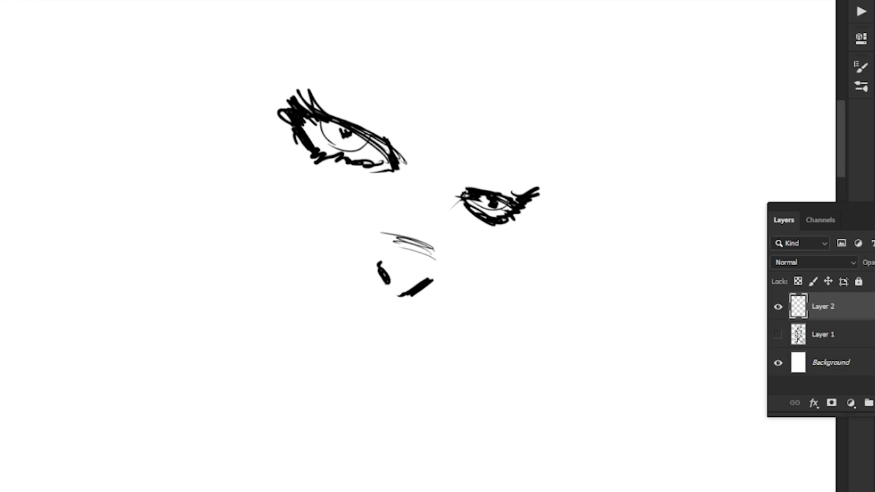
left_click_drag(420, 234, 441, 262)
mouse_move(410, 236)
left_mouse_down()
mouse_move(429, 258)
mouse_move(410, 246)
left_mouse_up()
left_click_drag(367, 247, 366, 257)
right_click(449, 270)
left_click(370, 272)
left_click(778, 334)
Ink the upper lip's peaked outline and the mouth corners over the faded sketch
left_click_drag(410, 294, 395, 219)
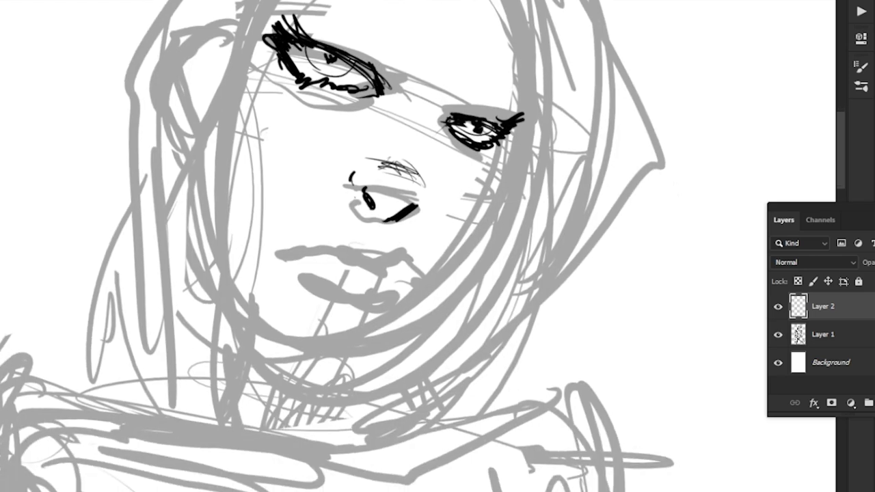
left_click_drag(371, 252, 386, 253)
mouse_move(351, 236)
left_mouse_down()
mouse_move(369, 251)
mouse_move(389, 245)
left_mouse_up()
mouse_move(351, 235)
left_mouse_down()
mouse_move(363, 240)
mouse_move(297, 241)
left_mouse_up()
mouse_move(297, 240)
left_mouse_down()
mouse_move(348, 234)
mouse_move(404, 254)
mouse_move(417, 277)
left_mouse_up()
left_click_drag(403, 249, 414, 275)
mouse_move(411, 269)
left_mouse_down()
mouse_move(409, 276)
mouse_move(366, 268)
mouse_move(342, 249)
mouse_move(370, 257)
mouse_move(312, 238)
mouse_move(413, 276)
left_mouse_up()
Undo the last lip strokes and redraw the mouth corner and the rounded lower lip
key("ctrl+z")
key("ctrl+z")
key("ctrl+z")
key("ctrl+z")
key("ctrl+shift+z")
key("ctrl+shift+z")
left_click_drag(384, 254, 408, 278)
mouse_move(314, 244)
left_mouse_down()
mouse_move(321, 265)
mouse_move(381, 287)
left_mouse_up()
mouse_move(345, 275)
left_mouse_down()
mouse_move(401, 282)
mouse_move(373, 281)
mouse_move(394, 282)
mouse_move(425, 360)
left_mouse_up()
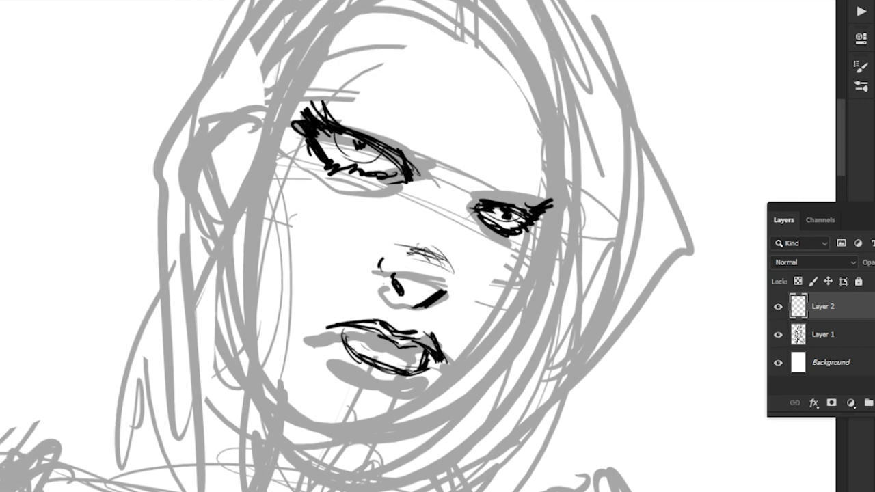
Hide Layer 1 and ink an arched eyebrow above each eye
left_click(778, 334)
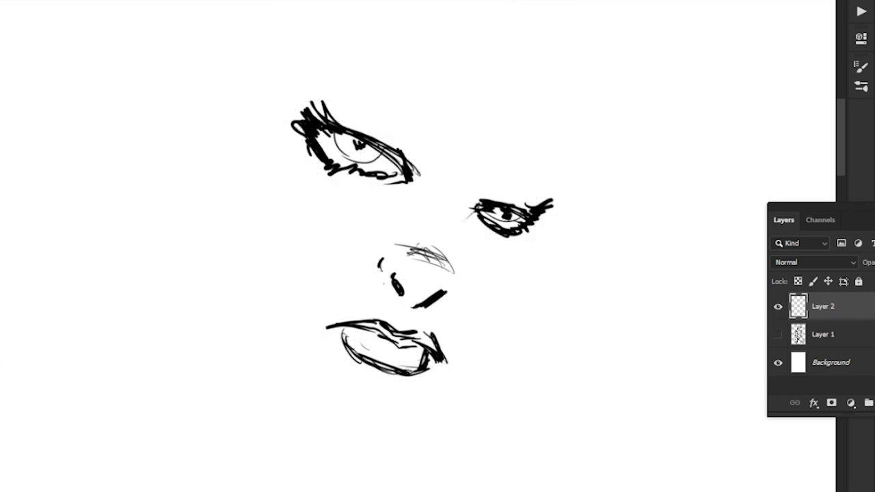
mouse_move(410, 274)
left_mouse_down()
mouse_move(427, 260)
mouse_move(426, 281)
left_mouse_up()
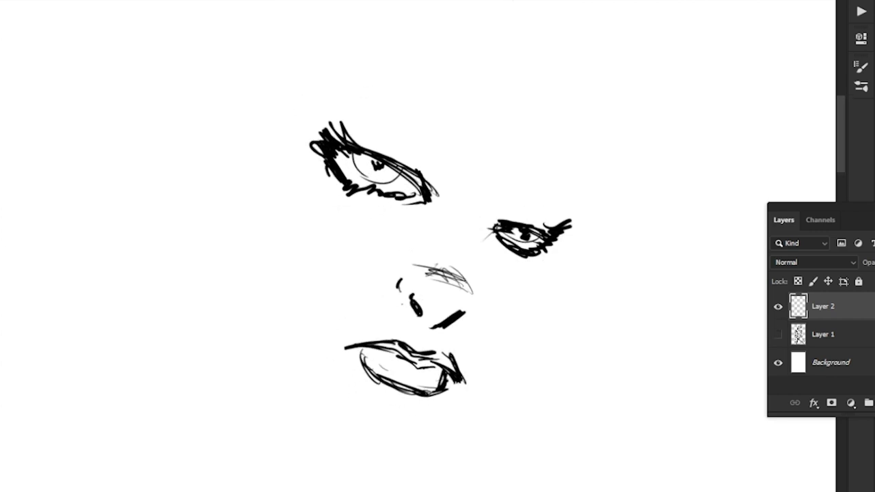
left_click_drag(463, 147, 453, 171)
left_click_drag(458, 144, 448, 164)
mouse_move(422, 137)
left_mouse_down()
mouse_move(450, 156)
mouse_move(461, 150)
mouse_move(347, 95)
left_mouse_up()
left_click_drag(508, 190, 578, 202)
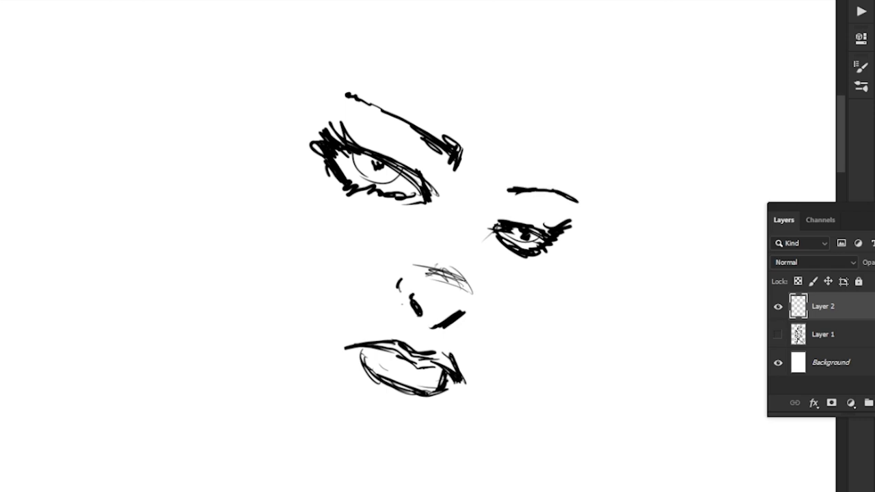
mouse_move(254, 147)
left_mouse_down()
mouse_move(242, 170)
mouse_move(236, 165)
left_mouse_up()
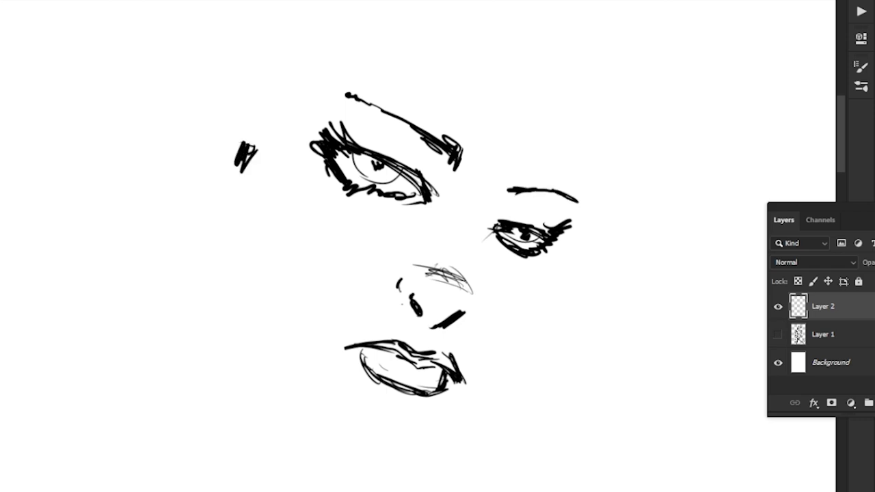
mouse_move(201, 114)
left_mouse_down()
mouse_move(239, 152)
mouse_move(250, 146)
mouse_move(179, 106)
mouse_move(115, 96)
mouse_move(119, 107)
left_mouse_up()
left_click_drag(281, 87, 235, 222)
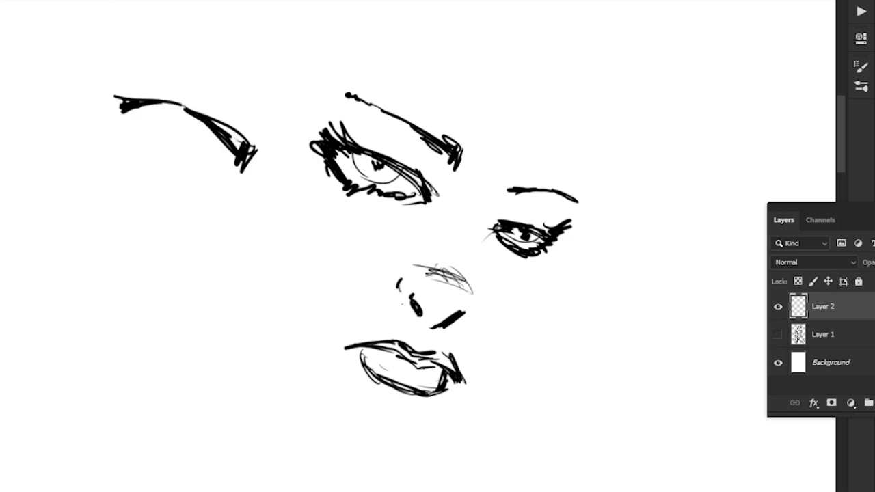
key("Delete")
left_click_drag(171, 266, 176, 270)
key("Return")
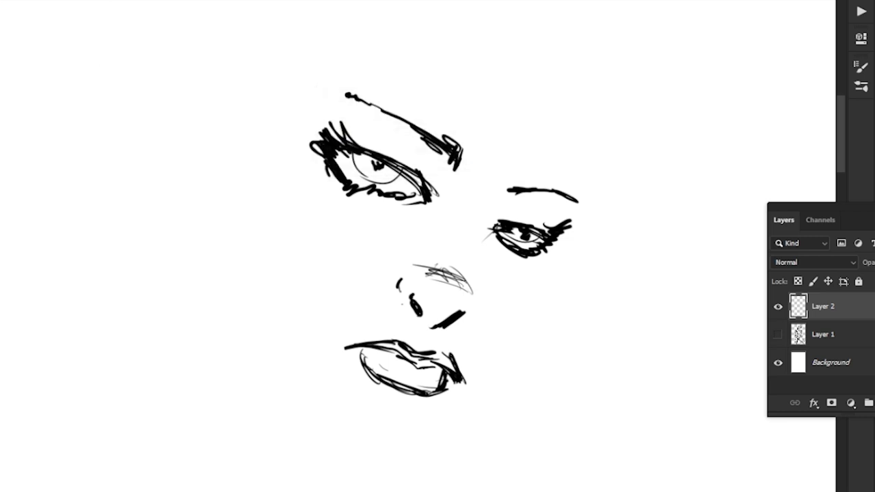
Outline a tapering eyebrow-shaped selection beside the face and fill it with black
mouse_move(275, 178)
left_mouse_down()
mouse_move(149, 132)
mouse_move(146, 153)
mouse_move(277, 187)
left_mouse_up()
mouse_move(146, 152)
left_mouse_down()
mouse_move(194, 169)
mouse_move(257, 164)
mouse_move(145, 149)
left_mouse_up()
key("alt+BackSpace")
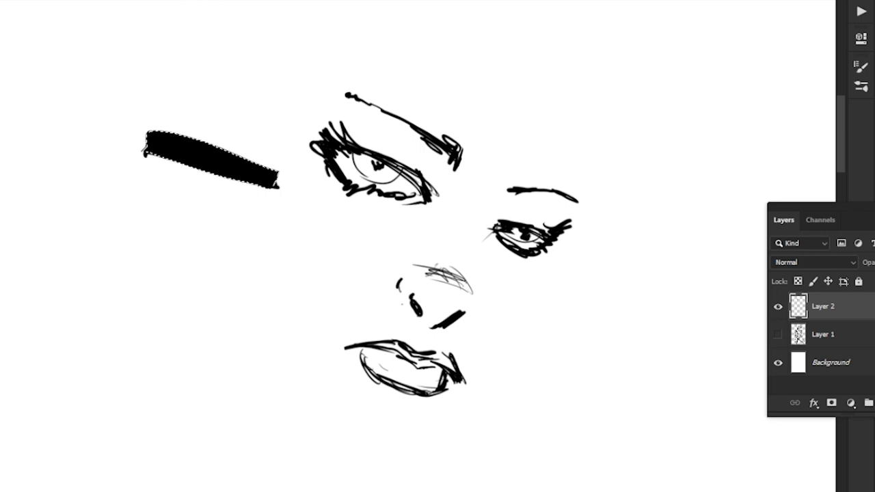
Delete the black filled shape beside the face, clear the selection and show Layer 1 again
mouse_move(260, 231)
left_mouse_down()
mouse_move(156, 201)
mouse_move(255, 231)
left_mouse_up()
key("Delete")
key("ctrl+d")
left_click(778, 334)
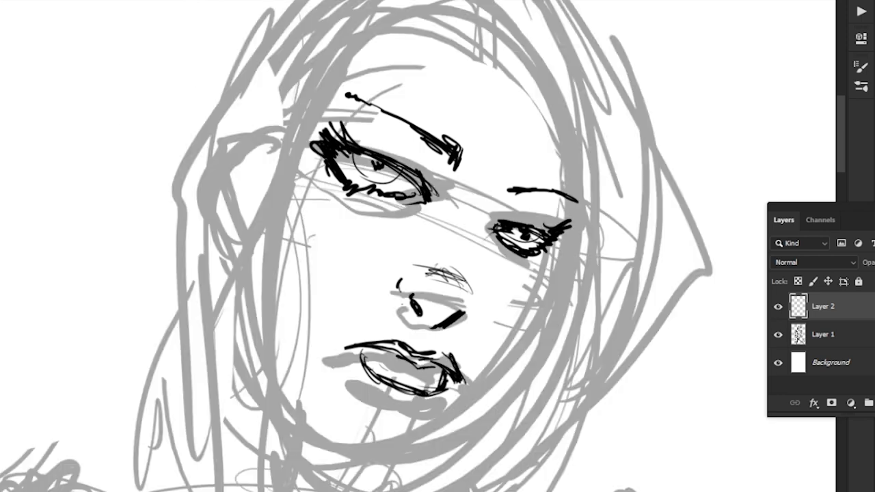
Ink the ear's outline and inner folds, with long hair strands falling from the temple in front of it
mouse_move(410, 246)
left_mouse_down()
mouse_move(435, 264)
mouse_move(449, 301)
mouse_move(474, 228)
left_mouse_up()
left_click_drag(381, 60, 285, 316)
mouse_move(356, 93)
left_mouse_down()
mouse_move(335, 210)
mouse_move(295, 311)
left_mouse_up()
mouse_move(320, 119)
left_mouse_down()
mouse_move(322, 258)
mouse_move(305, 287)
mouse_move(307, 118)
mouse_move(300, 194)
mouse_move(316, 210)
left_mouse_up()
mouse_move(318, 140)
left_mouse_down()
mouse_move(302, 157)
mouse_move(302, 179)
left_mouse_up()
left_click_drag(324, 159, 319, 188)
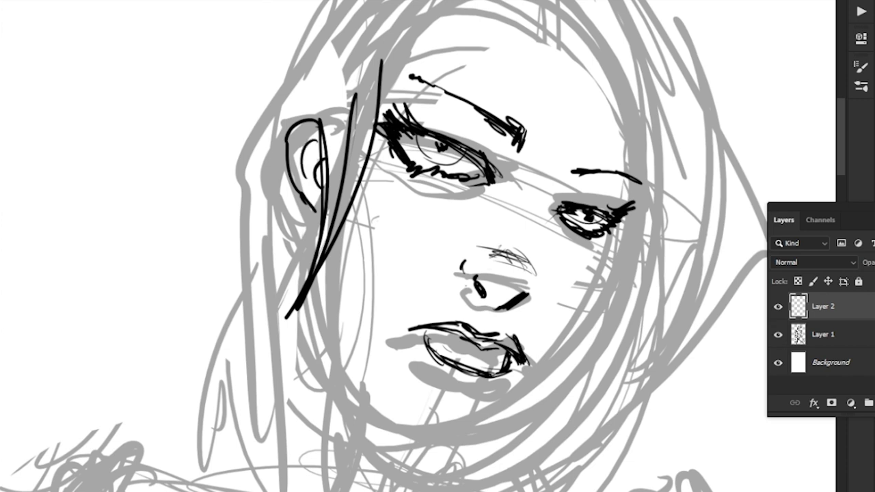
left_click_drag(383, 219, 325, 321)
Ink the hair's outer contour over the crown and down the far side, adding inner strands there
mouse_move(387, 60)
left_mouse_down()
mouse_move(286, 115)
mouse_move(219, 199)
mouse_move(237, 380)
left_mouse_up()
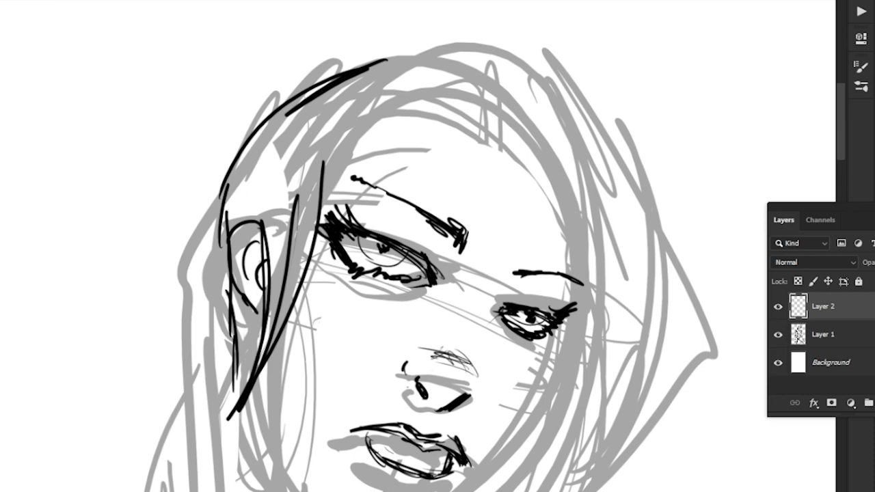
mouse_move(399, 59)
left_mouse_down()
mouse_move(594, 77)
mouse_move(669, 259)
mouse_move(673, 322)
left_mouse_up()
left_click_drag(671, 250, 666, 351)
left_click_drag(573, 154, 609, 421)
Ink the far cheek's contour down toward the jaw and a curled, pointed hair lock beneath it
mouse_move(492, 356)
left_mouse_down()
mouse_move(532, 146)
mouse_move(546, 128)
left_mouse_up()
mouse_move(628, 19)
left_mouse_down()
mouse_move(592, 172)
mouse_move(513, 285)
mouse_move(477, 312)
mouse_move(529, 380)
left_mouse_up()
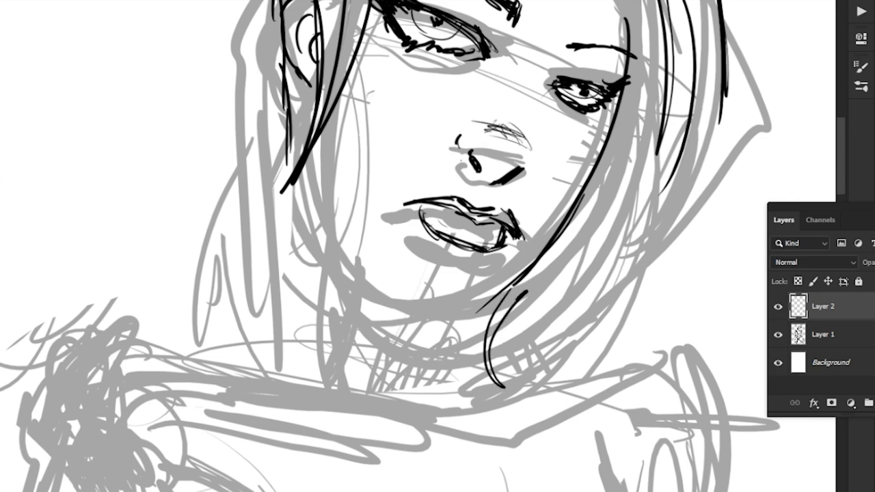
left_click_drag(547, 263, 511, 383)
mouse_move(536, 290)
left_mouse_down()
mouse_move(613, 219)
mouse_move(502, 356)
left_mouse_up()
left_click_drag(614, 258, 611, 268)
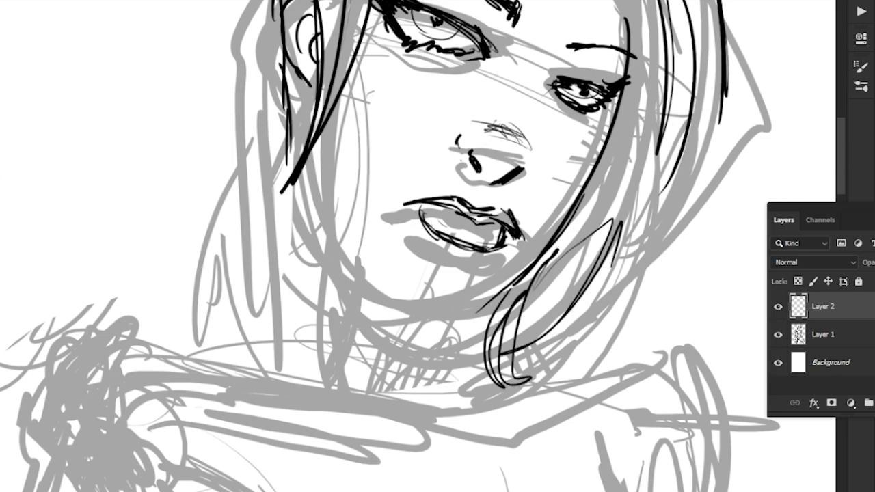
Ink two long curved hair strands hanging below the ear beside the neck
mouse_move(547, 294)
left_mouse_down()
mouse_move(576, 221)
mouse_move(575, 304)
left_mouse_up()
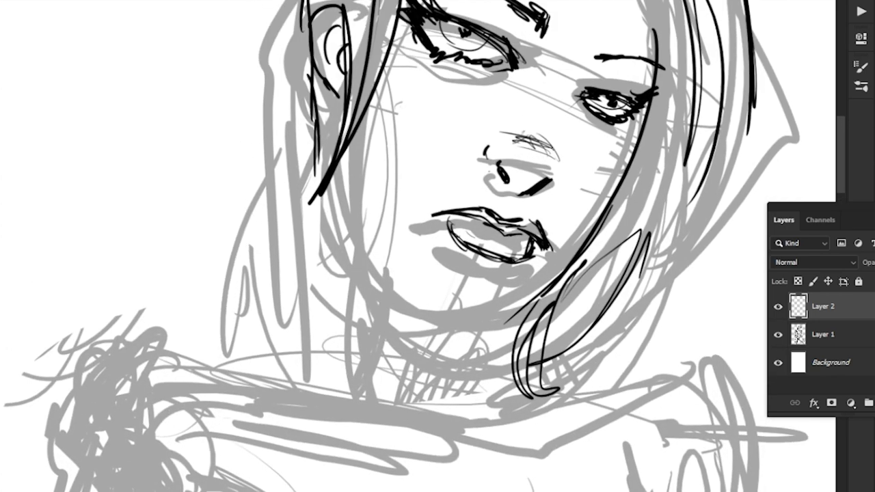
mouse_move(353, 141)
left_mouse_down()
mouse_move(361, 318)
mouse_move(338, 368)
left_mouse_up()
mouse_move(324, 160)
left_mouse_down()
mouse_move(340, 297)
mouse_move(315, 378)
left_mouse_up()
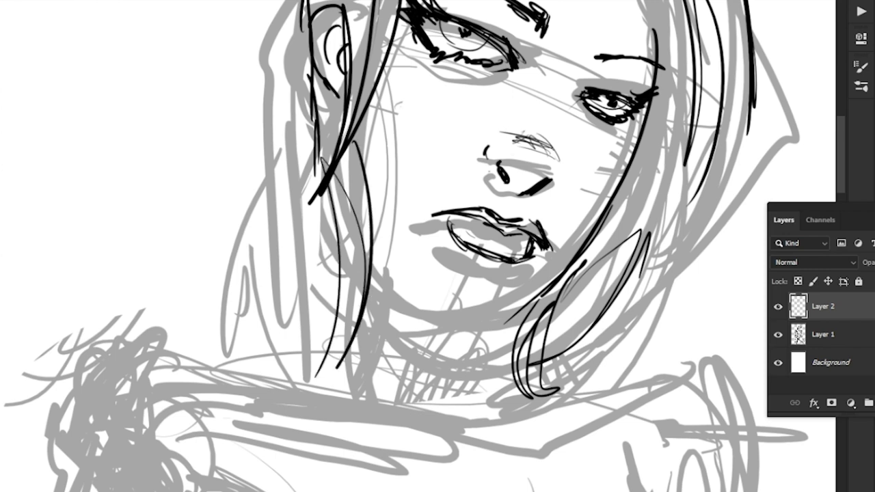
Ink the chin and far jawline, redrawing unsatisfactory strokes, and hatch the near edge of the jaw
left_click_drag(410, 308, 415, 211)
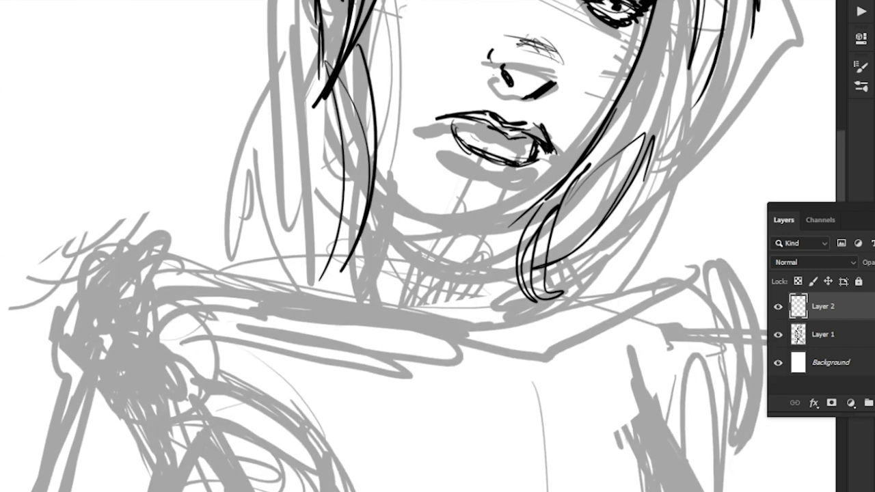
mouse_move(542, 200)
left_mouse_down()
mouse_move(510, 224)
mouse_move(544, 196)
mouse_move(490, 227)
left_mouse_up()
key("ctrl+z")
left_click_drag(563, 178, 503, 216)
left_click_drag(534, 200, 485, 220)
mouse_move(376, 133)
left_mouse_down()
mouse_move(395, 181)
mouse_move(411, 191)
left_mouse_up()
mouse_move(473, 213)
left_mouse_down()
mouse_move(456, 218)
mouse_move(472, 222)
mouse_move(460, 231)
left_mouse_up()
key("ctrl+z")
mouse_move(511, 213)
left_mouse_down()
mouse_move(464, 230)
mouse_move(488, 226)
left_mouse_up()
left_click_drag(538, 200, 461, 228)
left_click_drag(384, 155, 390, 166)
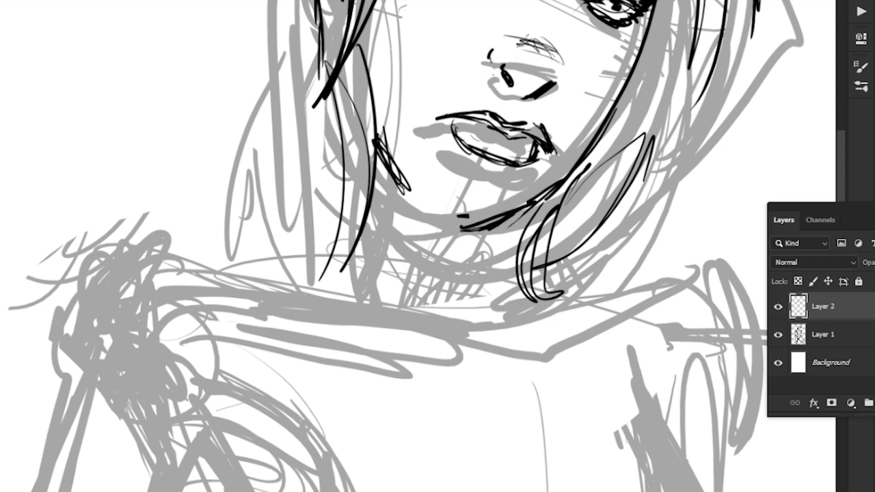
Hide Layer 1 and extend the near jaw's edge with a short line below the ear
left_click(778, 334)
left_click_drag(451, 157, 456, 331)
left_click_drag(382, 282, 373, 230)
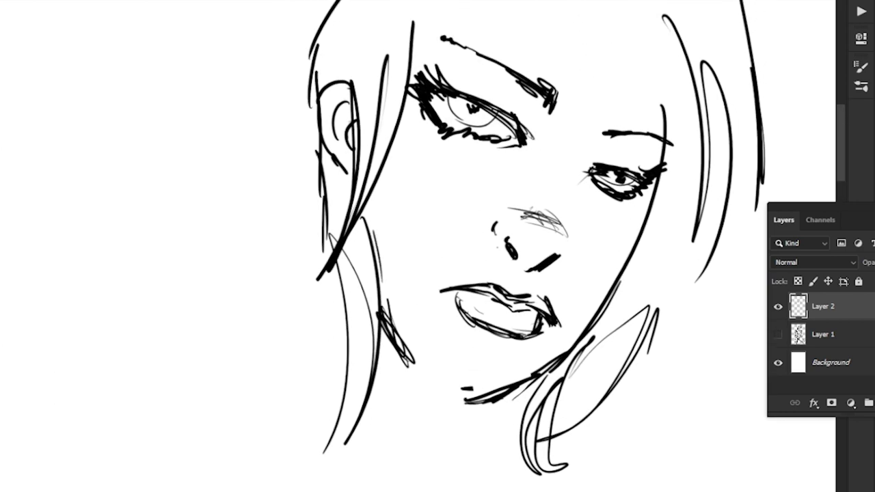
left_click_drag(410, 138, 385, 306)
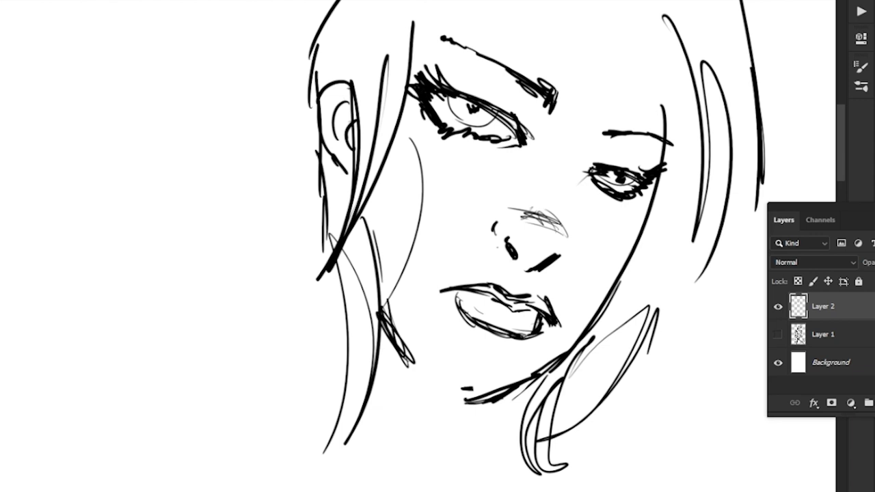
key("ctrl+z")
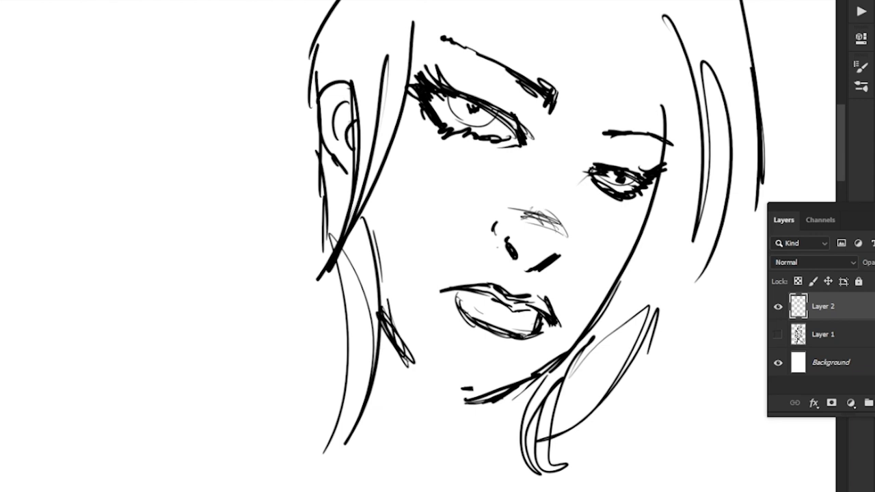
left_click_drag(384, 186, 427, 238)
key("ctrl+z")
Refine the inner corners of both eyes and lightly hatch a shadow across the nose bridge between them
left_click(465, 252)
mouse_move(523, 112)
left_mouse_down()
mouse_move(539, 144)
mouse_move(516, 158)
mouse_move(537, 141)
mouse_move(519, 158)
mouse_move(527, 164)
mouse_move(525, 156)
left_mouse_up()
left_click_drag(417, 101, 420, 113)
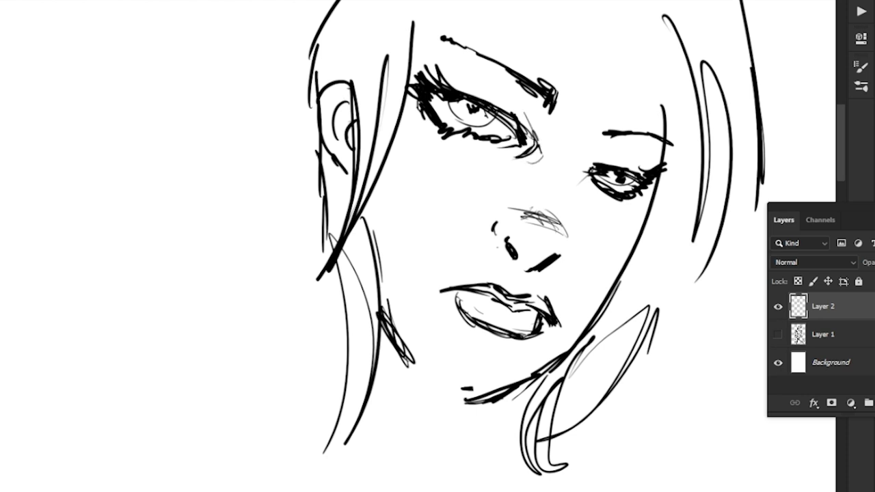
left_click_drag(587, 174, 592, 195)
left_click_drag(558, 157, 574, 168)
mouse_move(540, 133)
left_mouse_down()
mouse_move(582, 158)
mouse_move(592, 184)
left_mouse_up()
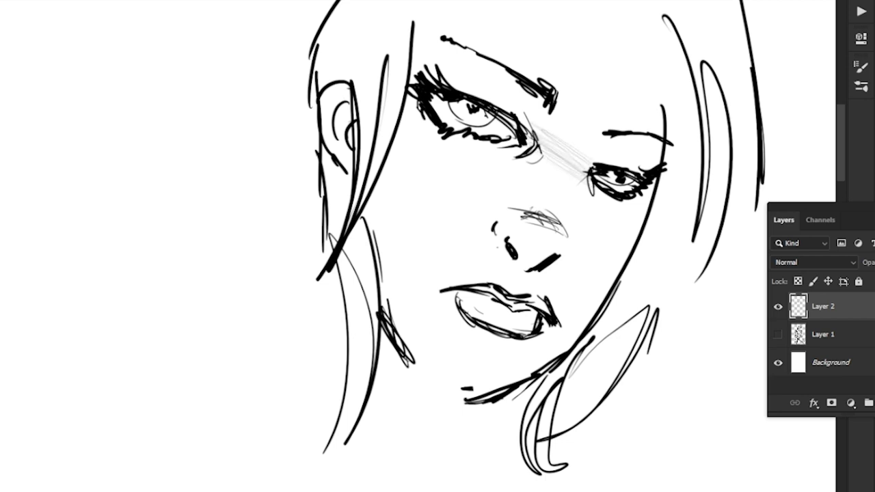
left_click_drag(533, 158, 569, 184)
Shade the nose tip with light crosshatching in several directions between the nostrils and the bridge
mouse_move(512, 213)
left_mouse_down()
mouse_move(499, 237)
mouse_move(514, 235)
left_mouse_up()
left_click_drag(538, 199, 523, 257)
mouse_move(551, 208)
left_mouse_down()
mouse_move(528, 264)
mouse_move(539, 257)
left_mouse_up()
left_click_drag(560, 211, 552, 254)
mouse_move(568, 226)
left_mouse_down()
mouse_move(562, 250)
mouse_move(536, 257)
left_mouse_up()
left_click_drag(501, 220, 536, 241)
left_click_drag(509, 227, 555, 253)
left_click_drag(536, 224, 560, 245)
left_click_drag(522, 205, 564, 245)
left_click_drag(522, 192, 554, 221)
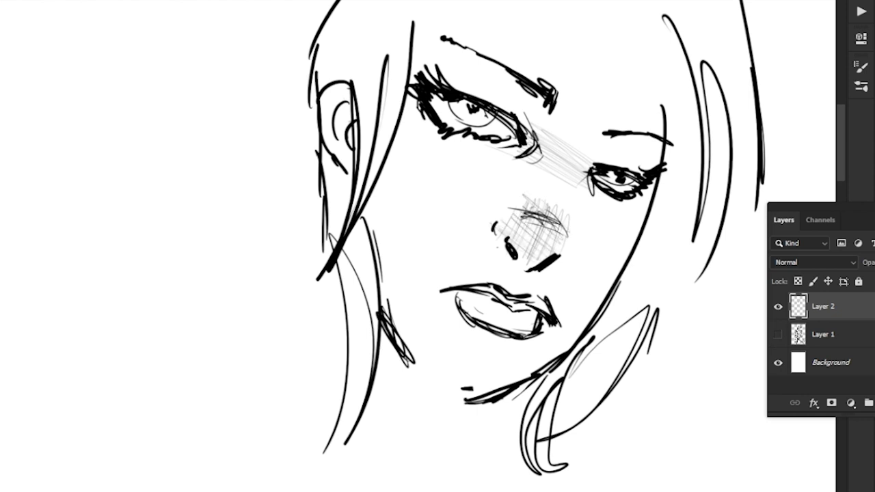
left_click_drag(566, 190, 522, 247)
left_click_drag(557, 212, 515, 253)
left_click_drag(552, 219, 513, 260)
left_click_drag(537, 231, 506, 264)
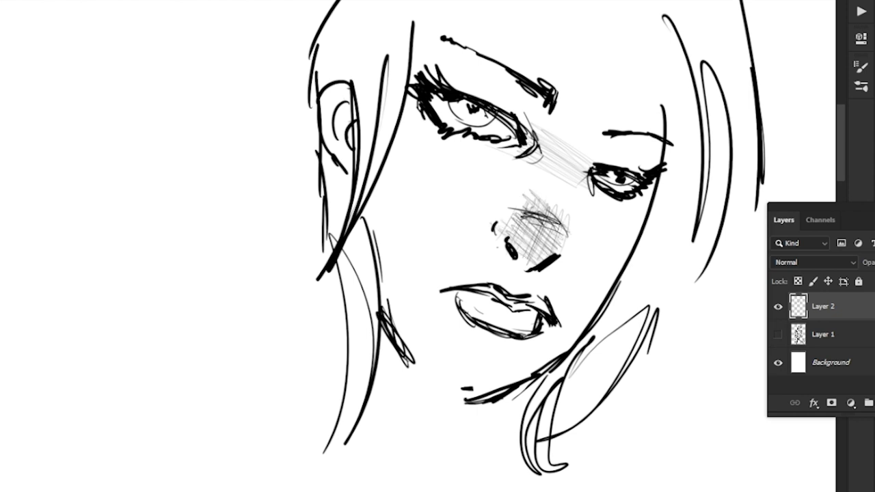
mouse_move(551, 197)
left_mouse_down()
mouse_move(537, 254)
mouse_move(527, 227)
left_mouse_up()
left_click_drag(481, 256, 483, 259)
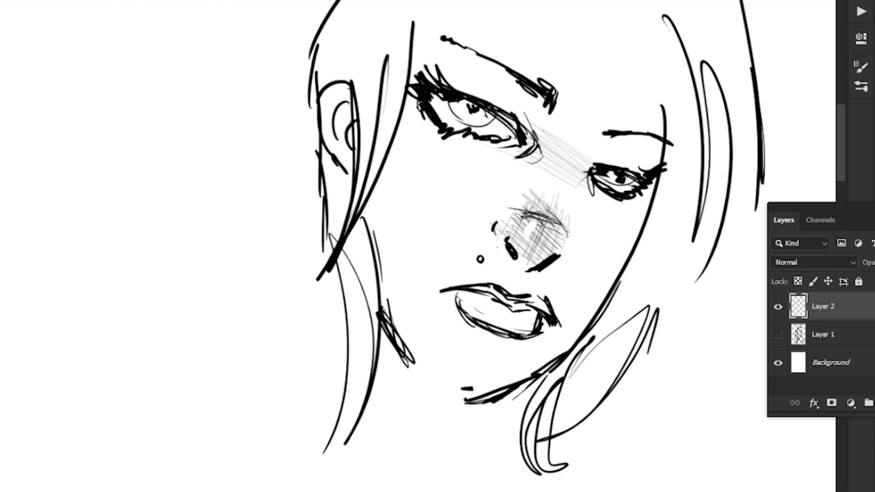
key("ctrl+z")
left_click_drag(407, 119, 391, 301)
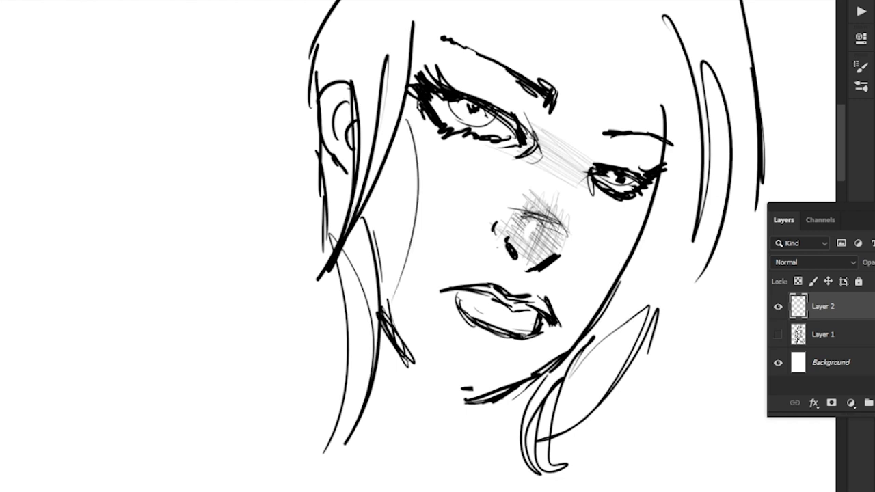
key("ctrl+z")
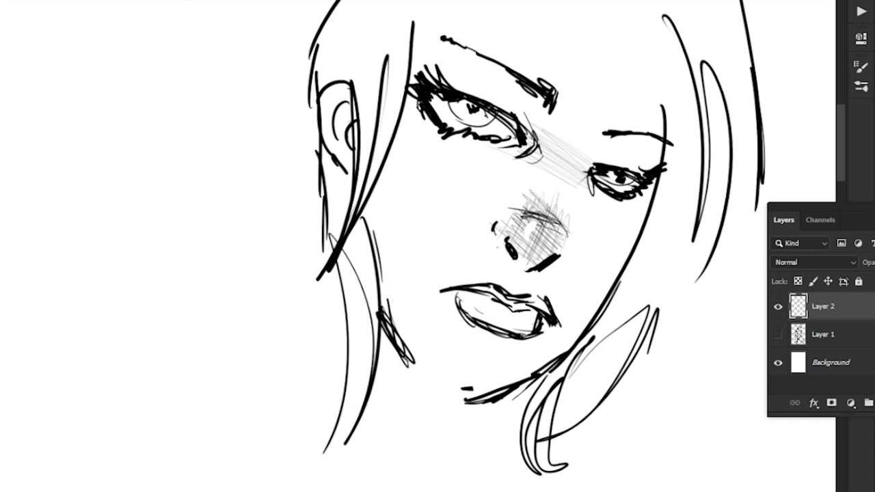
left_click_drag(391, 162, 426, 245)
key("super")
key("super")
key("ctrl+z")
Darken the far jaw and its hair lock with heavy diagonal strokes and thicken the near jaw's hatching
left_click_drag(636, 253, 554, 347)
left_click_drag(610, 279, 529, 365)
left_click_drag(591, 311, 514, 383)
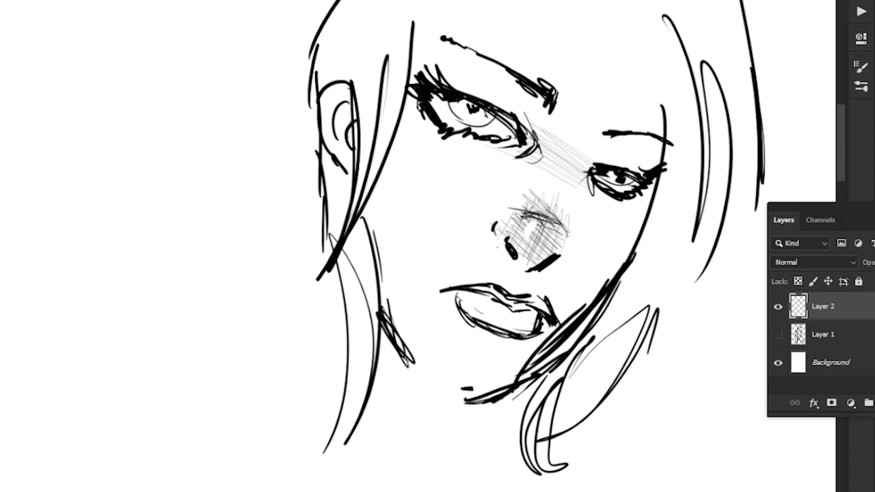
left_click_drag(555, 343, 512, 430)
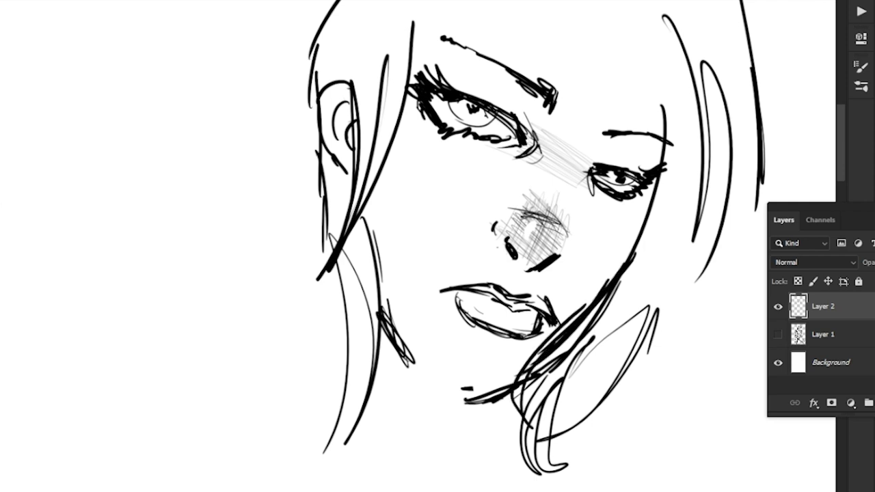
left_click_drag(379, 268, 428, 356)
mouse_move(382, 294)
left_mouse_down()
mouse_move(417, 352)
mouse_move(397, 324)
left_mouse_up()
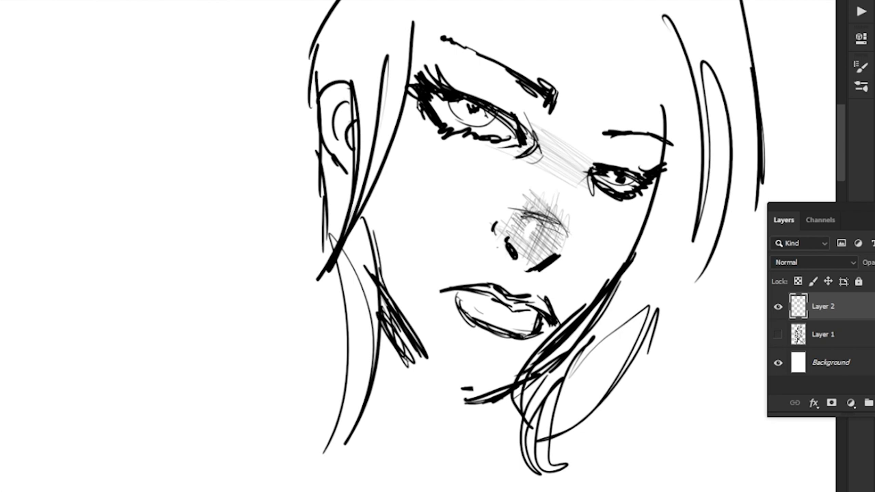
mouse_move(408, 371)
left_mouse_down()
mouse_move(397, 402)
mouse_move(395, 380)
left_mouse_up()
left_click_drag(413, 348, 402, 378)
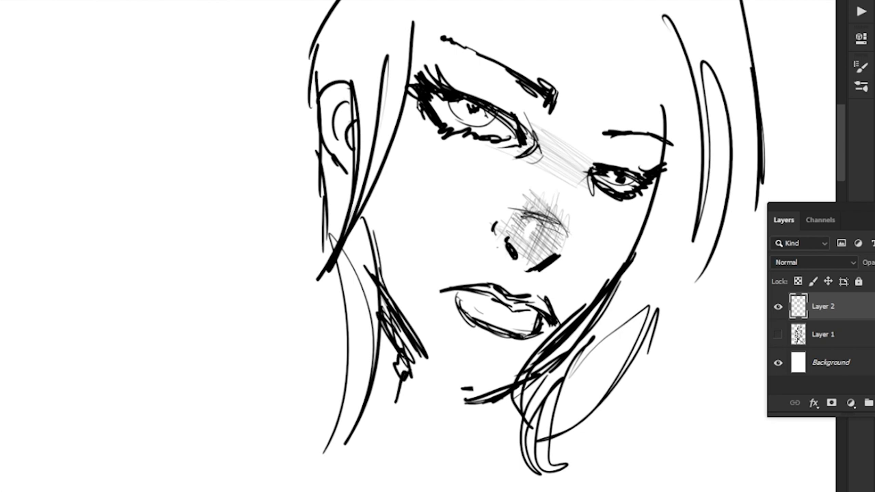
key("ctrl+z")
key("ctrl+z")
mouse_move(413, 417)
left_mouse_down()
mouse_move(368, 391)
mouse_move(439, 383)
mouse_move(437, 235)
mouse_move(444, 382)
left_mouse_up()
key("ctrl+z")
Darken the ear's outline and inner folds and scribble light hair texture just above it
left_click_drag(301, 247, 223, 247)
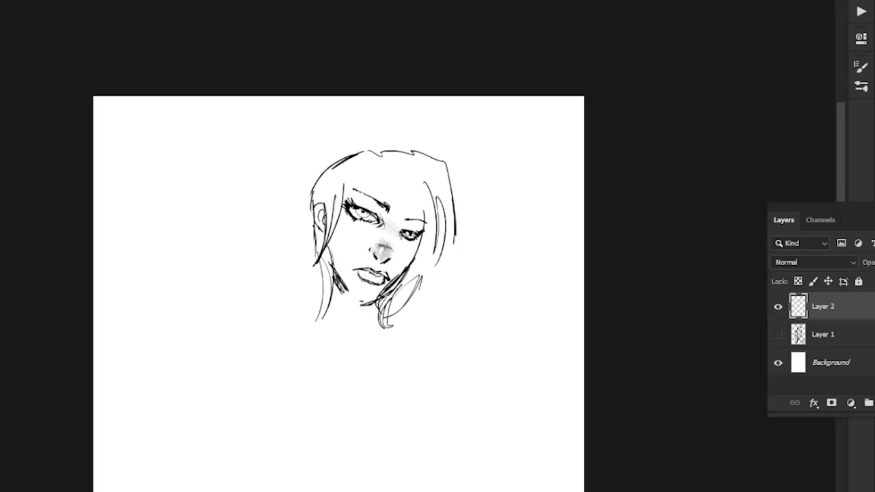
left_click_drag(362, 266, 420, 236)
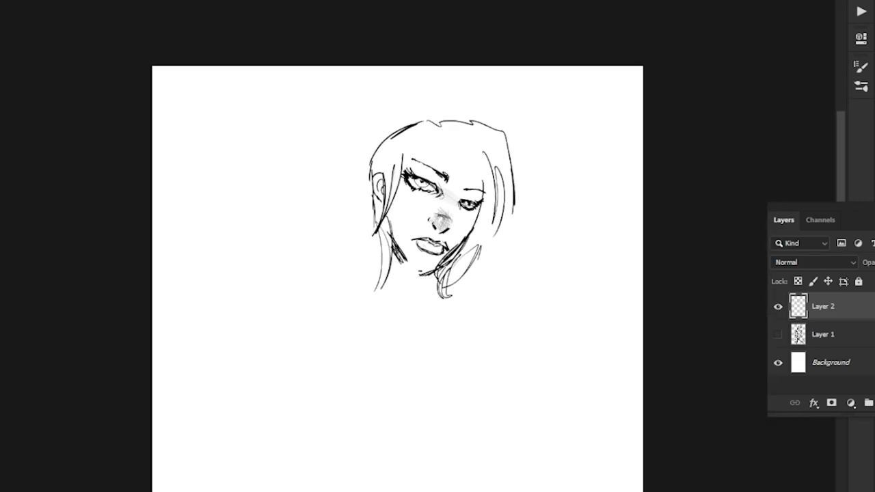
scroll(361, 176, "up", 4)
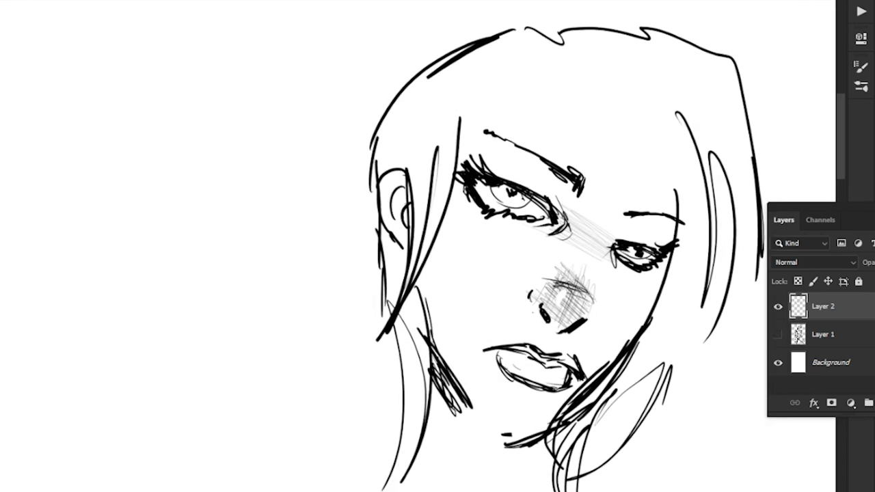
left_click_drag(411, 170, 385, 209)
left_click_drag(383, 178, 410, 236)
mouse_move(394, 160)
left_mouse_down()
mouse_move(410, 238)
mouse_move(387, 215)
left_mouse_up()
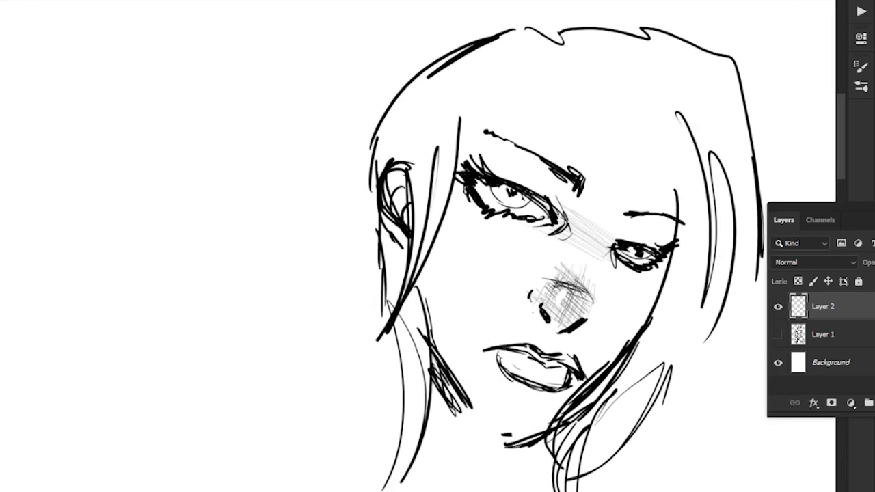
mouse_move(418, 119)
left_mouse_down()
mouse_move(401, 154)
mouse_move(388, 145)
mouse_move(414, 143)
left_mouse_up()
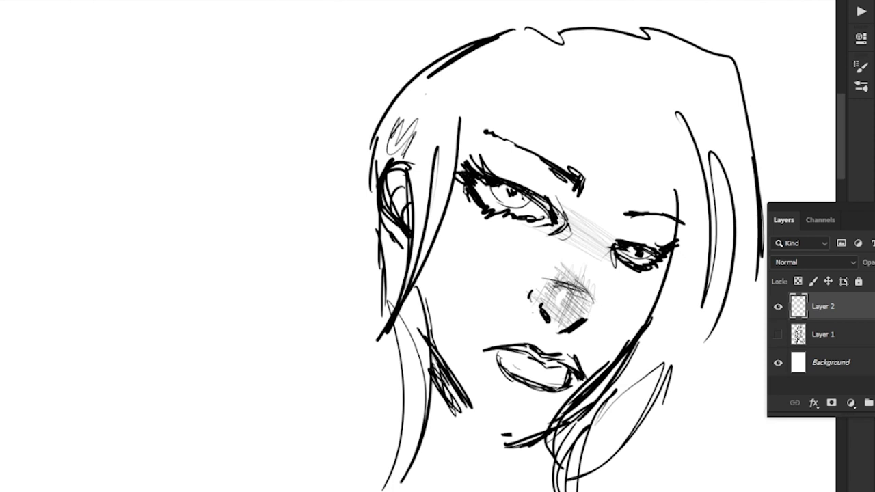
Ink a pointed fringe lock sweeping over the near eyebrow and hair strands down the far temple
left_click_drag(425, 93, 358, 170)
left_click_drag(525, 149, 387, 224)
mouse_move(386, 224)
left_mouse_down()
mouse_move(504, 166)
mouse_move(403, 239)
left_mouse_up()
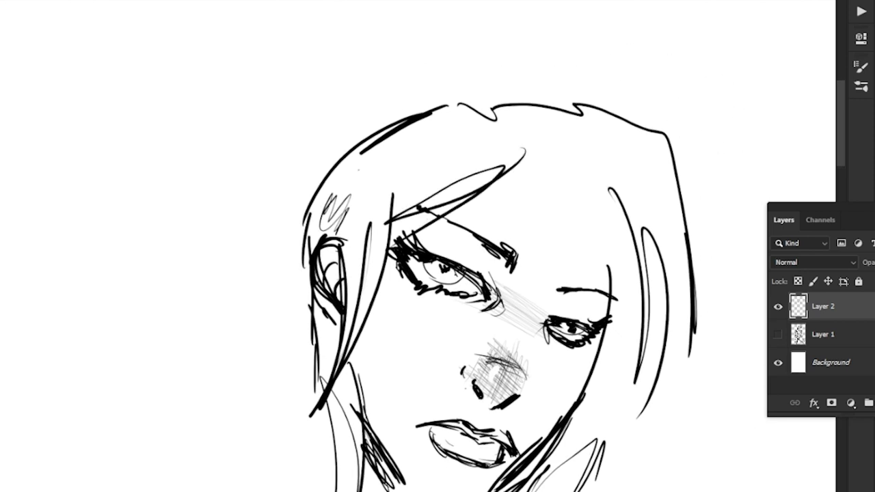
left_click_drag(550, 174, 603, 260)
left_click_drag(576, 197, 615, 311)
Ink long flowing strands down the far side of the hair, joining them to the lock below the jaw
mouse_move(606, 207)
left_mouse_down()
mouse_move(634, 316)
mouse_move(521, 120)
left_mouse_up()
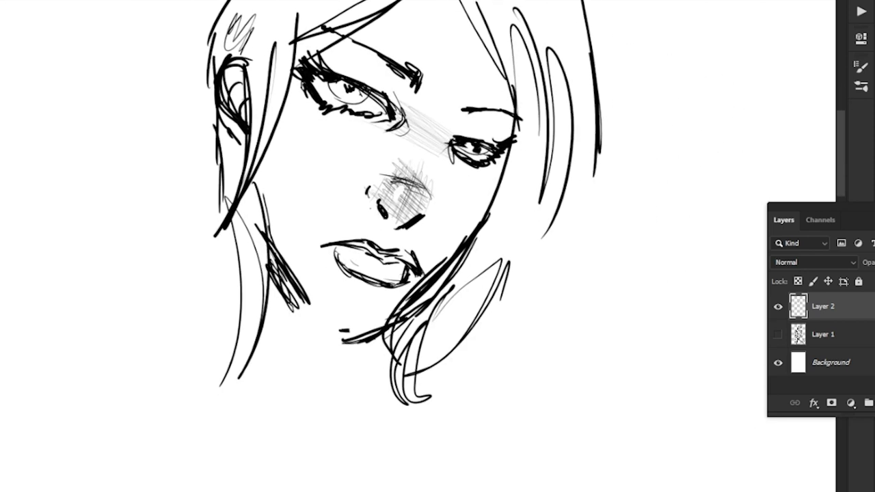
mouse_move(575, 129)
left_mouse_down()
mouse_move(567, 186)
mouse_move(457, 330)
left_mouse_up()
left_click_drag(547, 137, 495, 283)
left_click_drag(544, 175, 442, 331)
left_click_drag(518, 141, 481, 259)
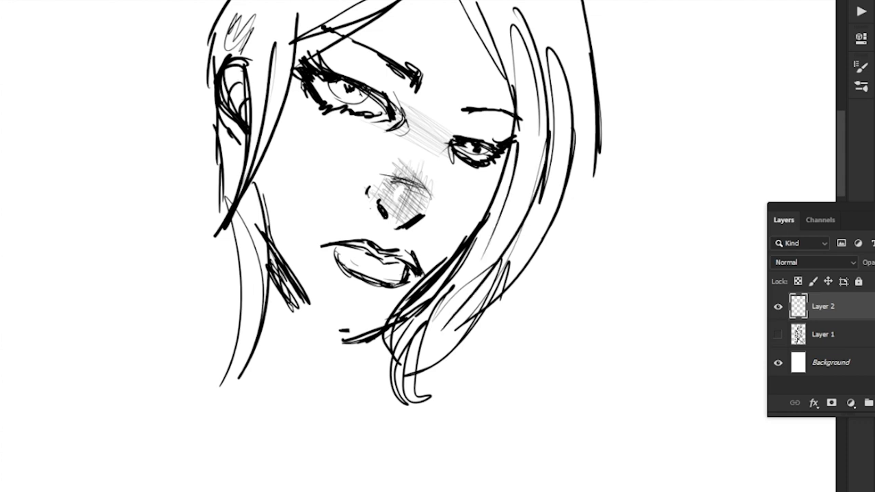
Ink the hair's outer edge behind the ear and add a short thin line on the near cheek
left_click_drag(471, 205, 581, 299)
left_click_drag(340, 103, 320, 316)
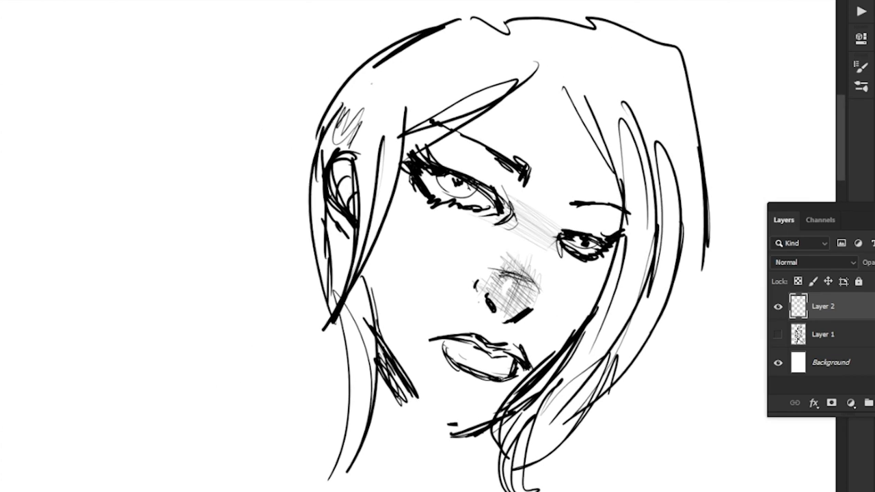
left_click_drag(328, 252, 320, 314)
left_click_drag(492, 274, 491, 112)
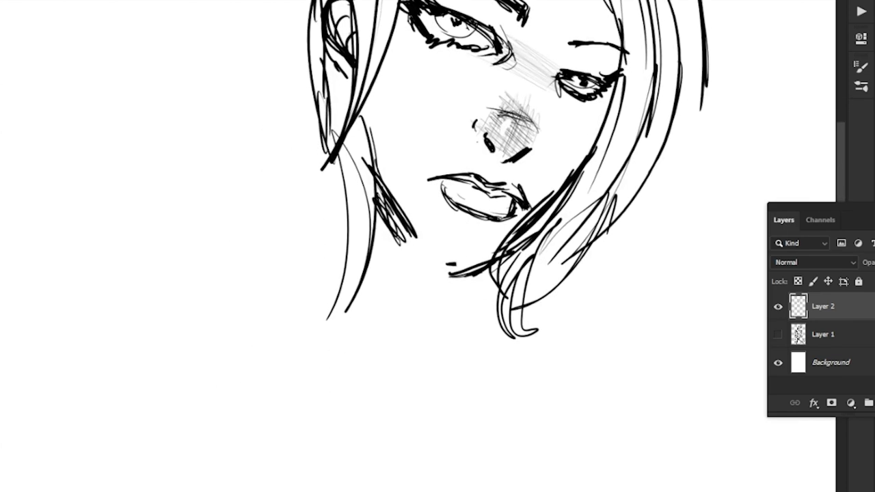
mouse_move(398, 50)
left_mouse_down()
mouse_move(408, 108)
mouse_move(408, 99)
left_mouse_up()
left_click_drag(493, 205, 468, 314)
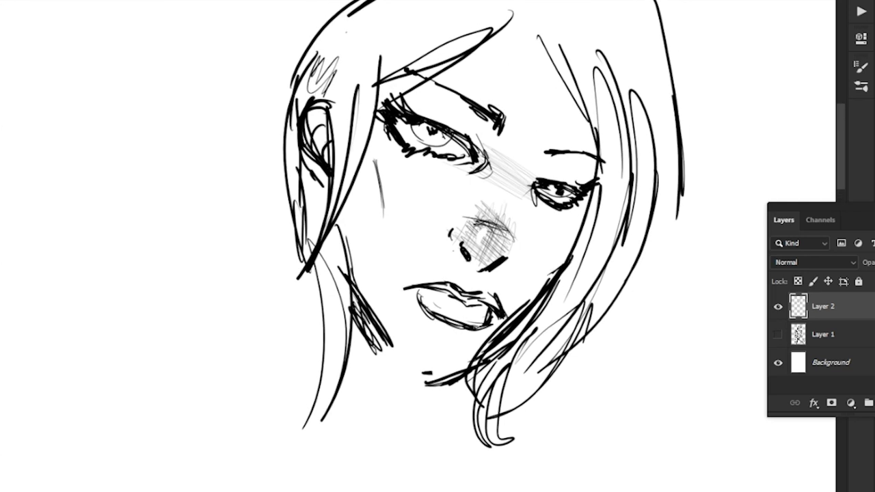
left_click_drag(492, 205, 511, 199)
key("ctrl+minus")
key("ctrl+minus")
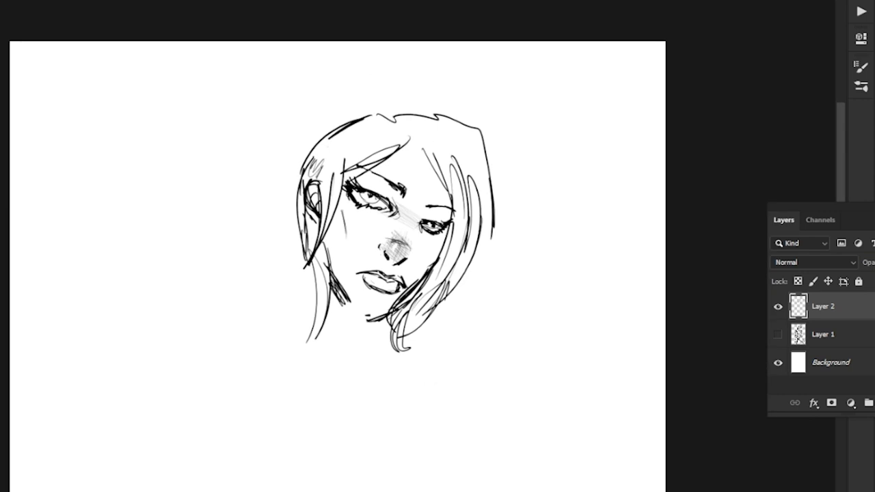
Try filling the upper lip with solid black inside a freehand selection
scroll(352, 331, "up", 5)
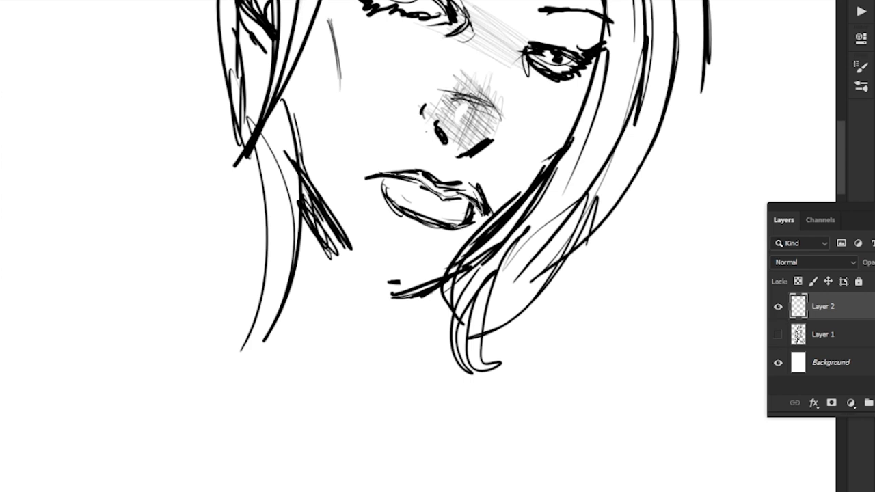
mouse_move(450, 182)
left_mouse_down()
mouse_move(428, 162)
mouse_move(380, 171)
left_mouse_up()
key("alt+BackSpace")
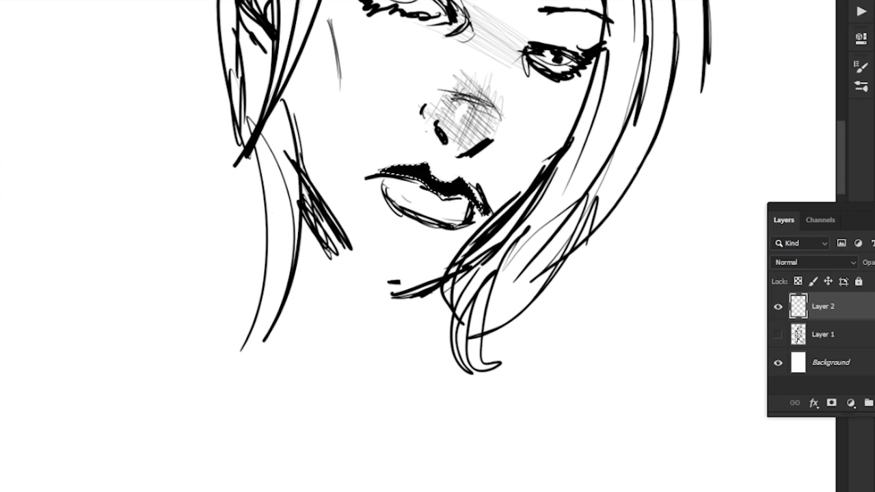
key("ctrl+d")
left_click_drag(444, 188, 480, 316)
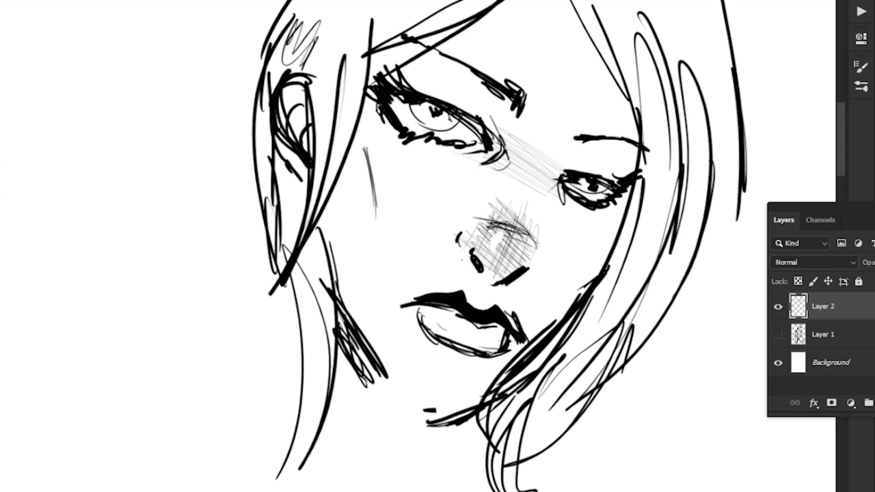
key("ctrl+z")
key("ctrl+z")
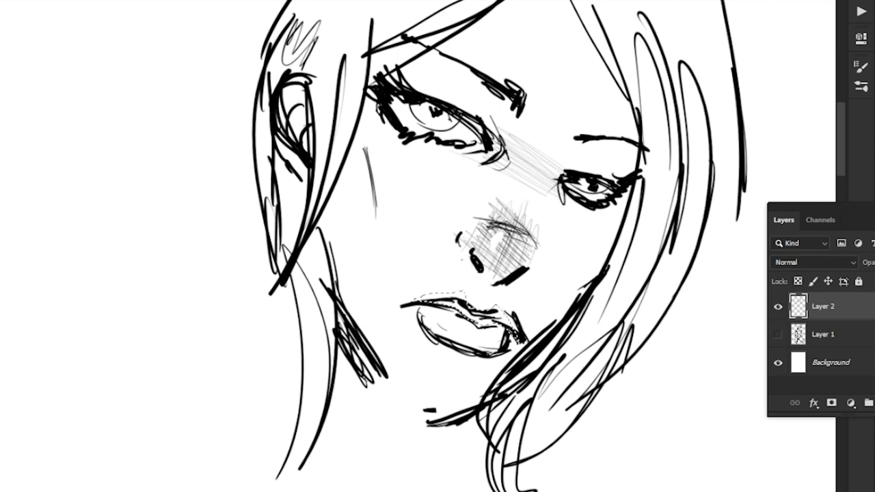
key("ctrl+d")
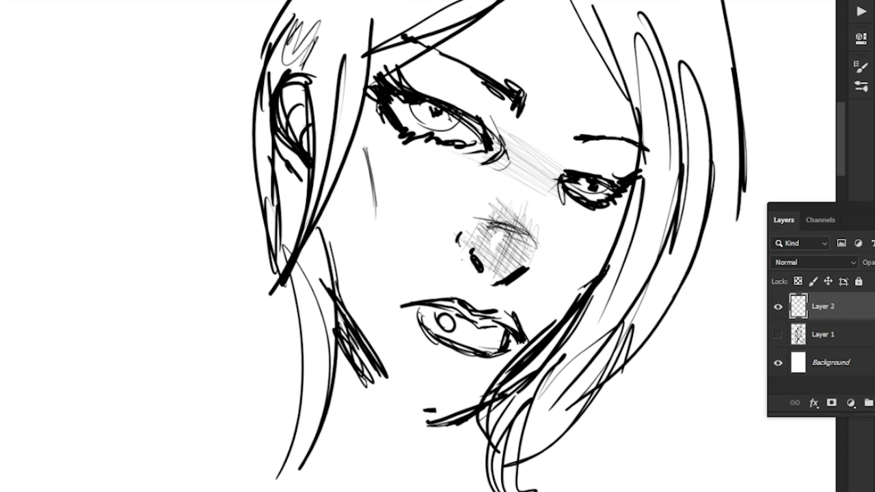
Ink a small round highlight on the lower lip and add shading strokes near both lip corners
mouse_move(425, 313)
left_mouse_down()
mouse_move(441, 335)
mouse_move(424, 320)
mouse_move(427, 309)
mouse_move(432, 321)
left_mouse_up()
left_click_drag(499, 331, 488, 346)
key("ctrl+minus")
key("ctrl+minus")
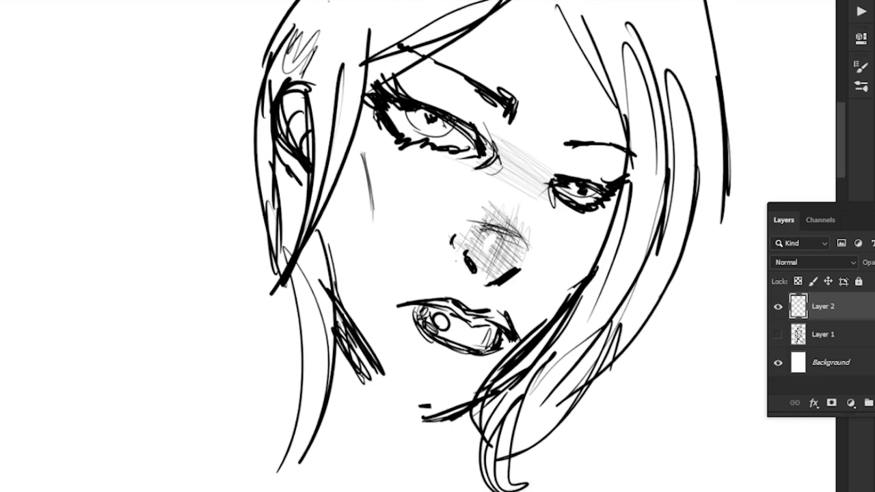
left_click_drag(403, 328, 478, 214)
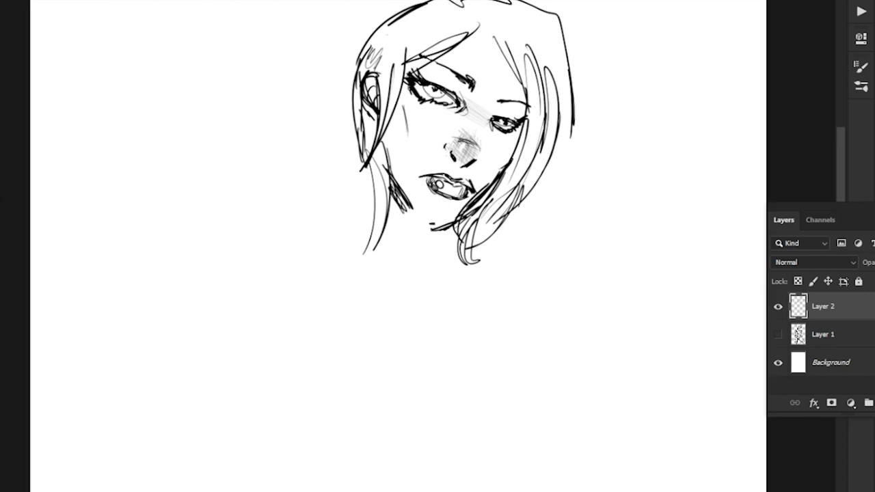
Make Layer 1's rough figure sketch visible again beneath the inked head
left_click(778, 334)
mouse_move(424, 328)
left_mouse_down()
mouse_move(470, 301)
mouse_move(463, 129)
left_mouse_up()
left_click_drag(272, 268, 219, 268)
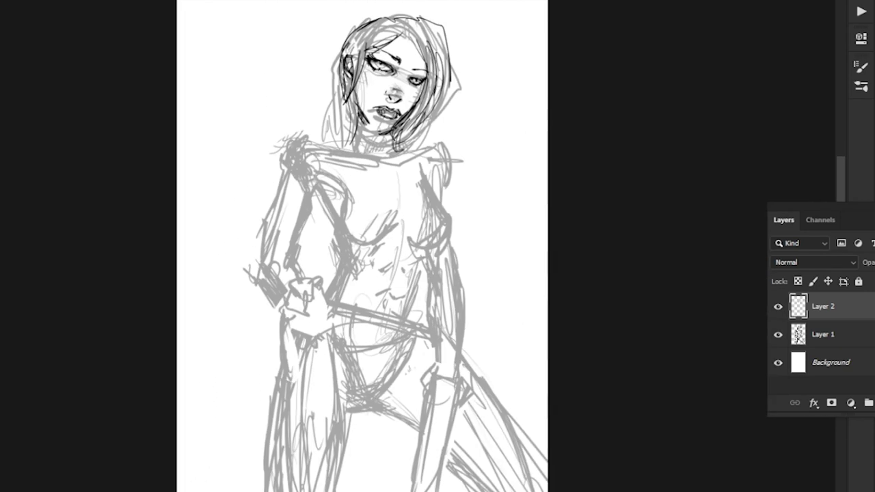
left_click_drag(274, 205, 331, 305)
left_click_drag(317, 244, 386, 245)
mouse_move(386, 244)
left_mouse_down()
mouse_move(363, 214)
mouse_move(315, 344)
mouse_move(325, 128)
mouse_move(323, 161)
left_mouse_up()
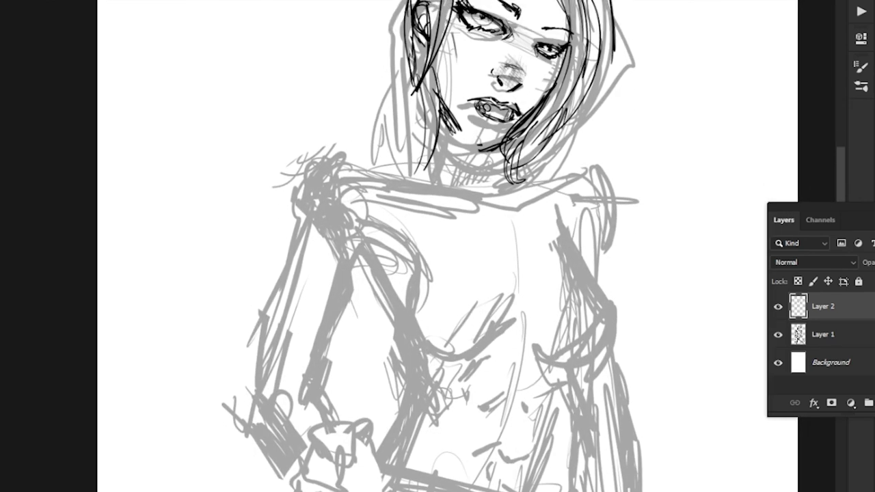
Ink long tapering hair strands beside the neck, running from below the ear down to the shoulder line
mouse_move(444, 104)
left_mouse_down()
mouse_move(434, 164)
mouse_move(419, 181)
left_mouse_up()
left_click_drag(436, 111, 416, 174)
mouse_move(400, 59)
left_mouse_down()
mouse_move(380, 138)
mouse_move(390, 178)
left_mouse_up()
left_click_drag(393, 82, 381, 143)
left_click_drag(383, 133, 360, 154)
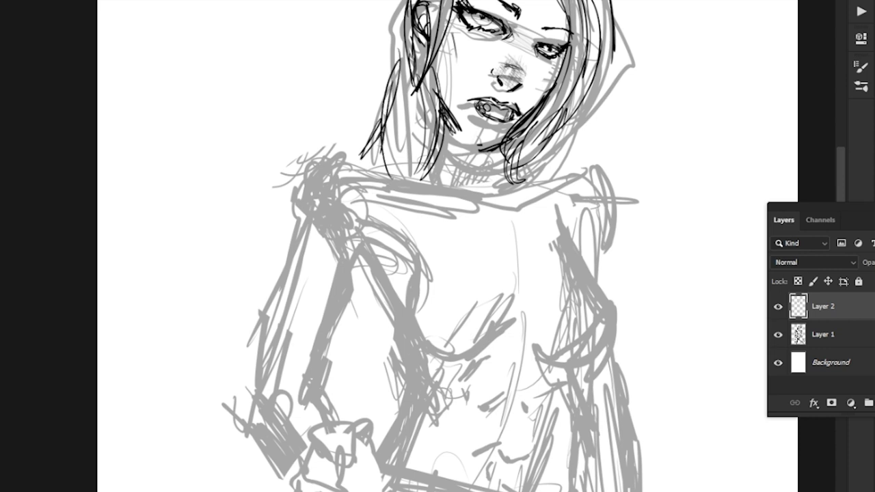
Ink the shoulder line across the collarbones and round it over the shoulder beside the ear into the upper arm
mouse_move(377, 164)
left_mouse_down()
mouse_move(452, 192)
mouse_move(441, 181)
mouse_move(540, 191)
mouse_move(529, 186)
left_mouse_up()
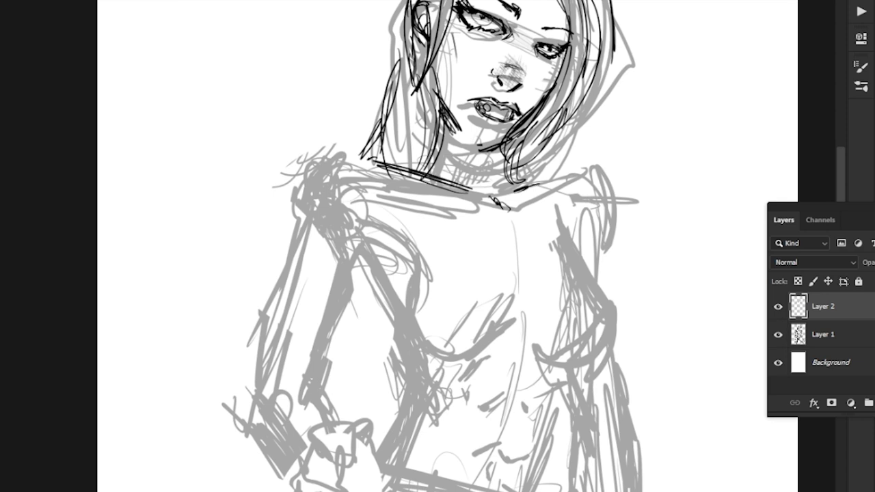
mouse_move(376, 158)
left_mouse_down()
mouse_move(315, 162)
mouse_move(295, 195)
left_mouse_up()
mouse_move(320, 158)
left_mouse_down()
mouse_move(293, 175)
mouse_move(299, 240)
left_mouse_up()
mouse_move(297, 193)
left_mouse_down()
mouse_move(301, 238)
mouse_move(301, 224)
left_mouse_up()
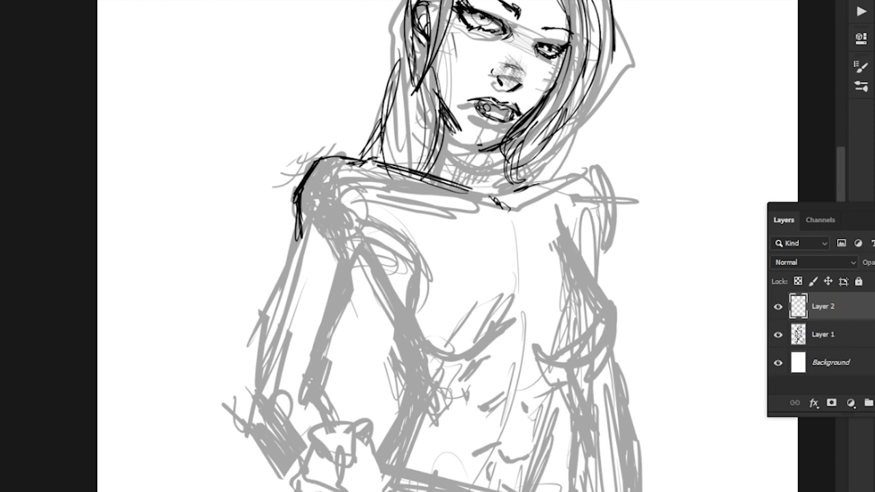
Try sketching oval shoulder and upper-arm muscle forms with a new outer contour over the bent arm
left_click_drag(342, 287, 502, 202)
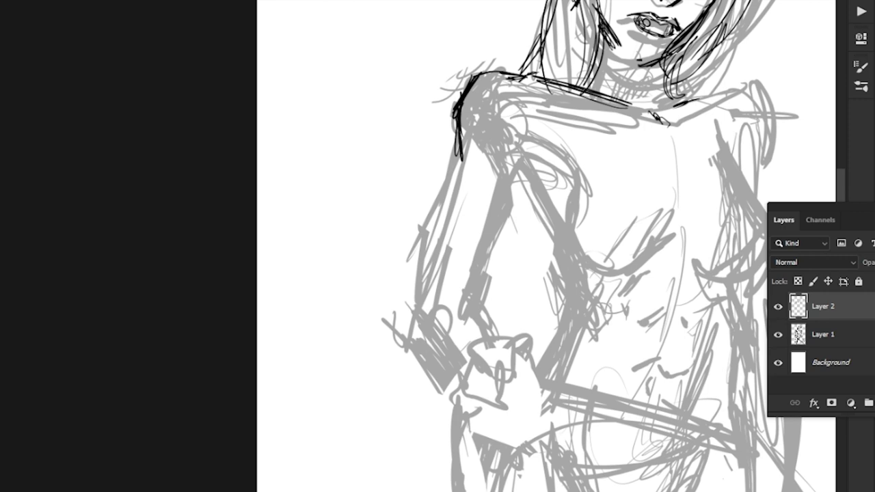
mouse_move(461, 119)
left_mouse_down()
mouse_move(448, 263)
mouse_move(499, 178)
mouse_move(447, 266)
mouse_move(451, 205)
left_mouse_up()
mouse_move(459, 135)
left_mouse_down()
mouse_move(471, 196)
mouse_move(462, 228)
left_mouse_up()
left_click_drag(472, 155, 454, 240)
mouse_move(457, 137)
left_mouse_down()
mouse_move(503, 149)
mouse_move(500, 88)
left_mouse_up()
left_click_drag(492, 159, 485, 80)
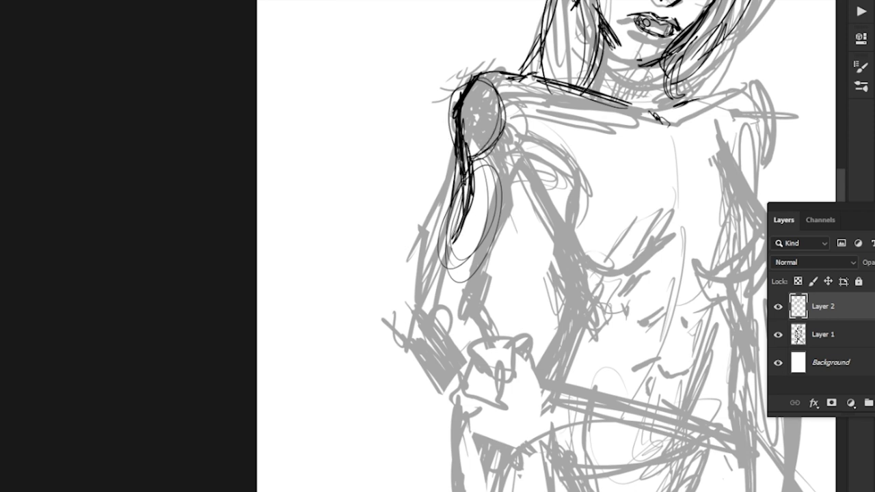
key("ctrl+z")
key("ctrl+z")
key("ctrl+z")
key("ctrl+z")
left_click_drag(456, 112, 459, 226)
left_click_drag(459, 188, 454, 214)
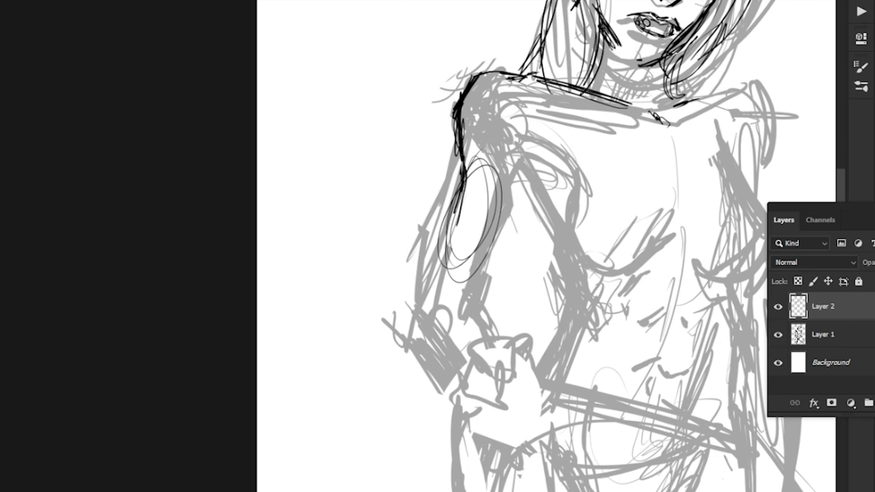
key("ctrl+z")
key("ctrl+z")
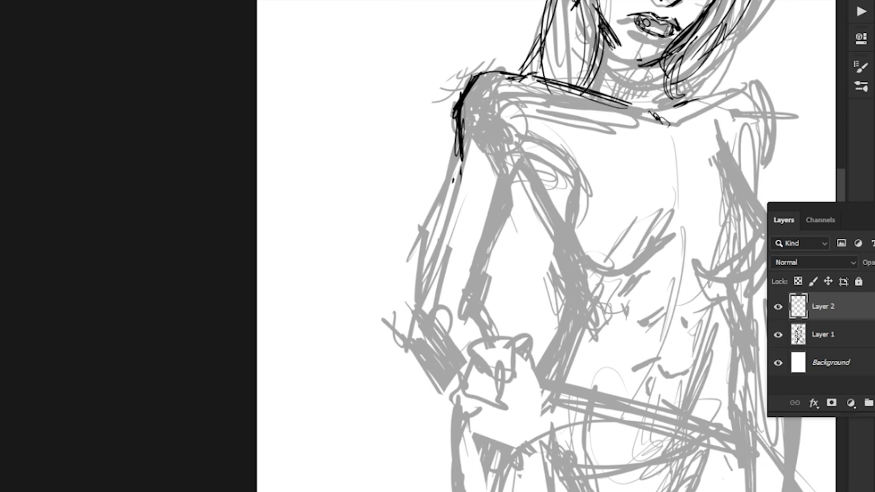
Ink the bent arm's inner upper edge and thicken its outer edge just below the shoulder
left_click_drag(509, 181, 476, 273)
left_click_drag(500, 212, 474, 277)
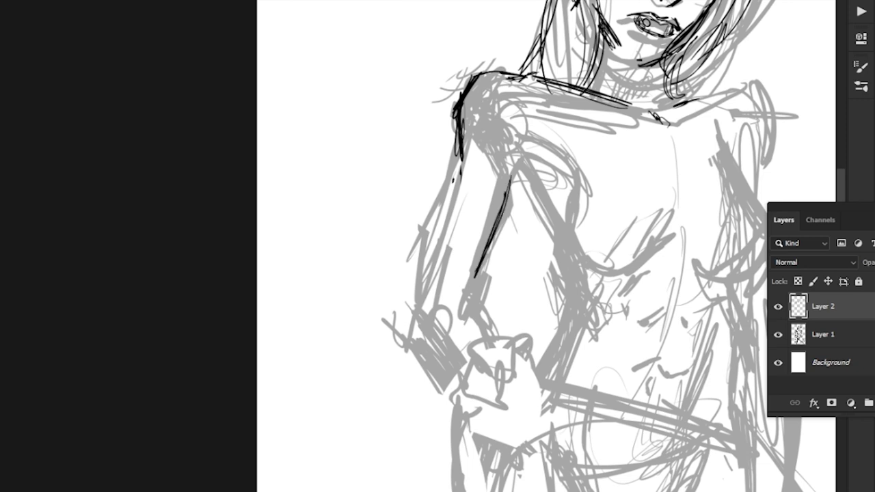
left_click_drag(504, 197, 484, 256)
left_click_drag(455, 117, 439, 200)
left_click_drag(454, 137, 440, 213)
left_click_drag(444, 178, 440, 231)
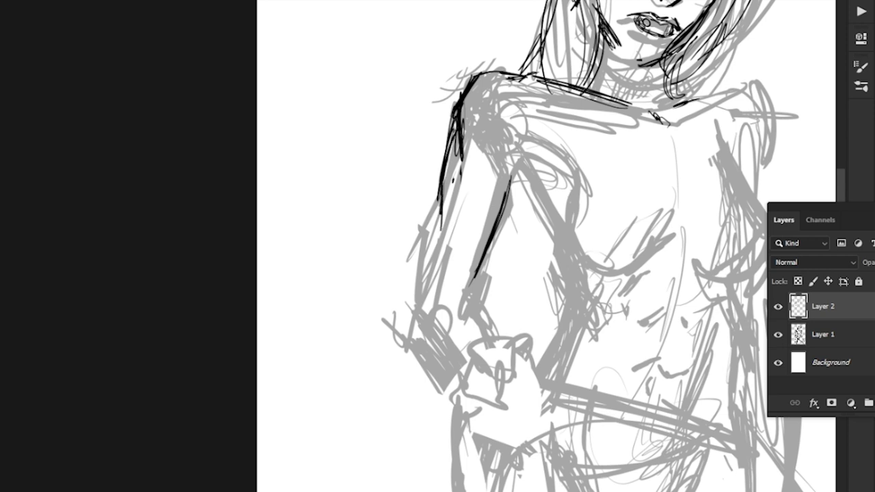
Extend the bent arm's outer contour down to the elbow with overlapping strokes and a small elbow loop
left_click_drag(443, 196, 435, 240)
left_click_drag(440, 180, 417, 267)
left_click_drag(438, 194, 414, 298)
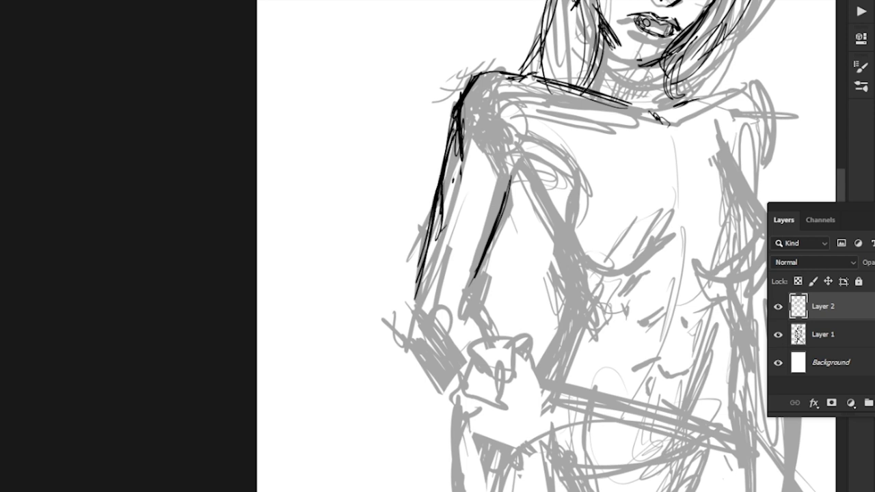
left_click_drag(430, 228, 409, 300)
left_click_drag(419, 259, 403, 299)
mouse_move(425, 234)
left_mouse_down()
mouse_move(388, 321)
mouse_move(392, 341)
left_mouse_up()
Ink the underside of the bent forearm from the elbow toward the wrist
left_click_drag(451, 307, 381, 205)
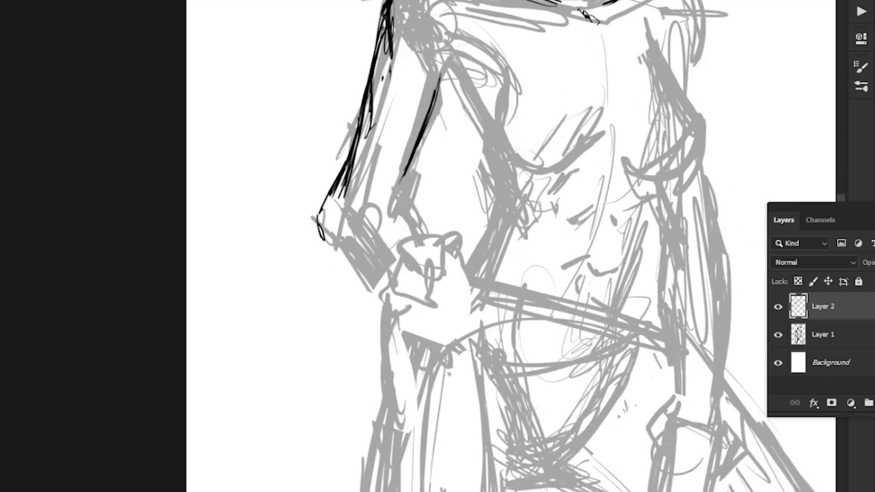
mouse_move(316, 224)
left_mouse_down()
mouse_move(321, 254)
mouse_move(373, 278)
left_mouse_up()
left_click_drag(318, 241, 368, 278)
left_click_drag(479, 273, 536, 333)
Sketch a tapered cylindrical form study in the blank area beside the bent arm's shoulder
mouse_move(374, 119)
left_mouse_down()
mouse_move(369, 126)
mouse_move(395, 117)
left_mouse_up()
left_click_drag(385, 117, 360, 92)
mouse_move(376, 106)
left_mouse_down()
mouse_move(361, 93)
mouse_move(321, 82)
mouse_move(309, 115)
left_mouse_up()
mouse_move(340, 73)
left_mouse_down()
mouse_move(308, 113)
mouse_move(328, 145)
left_mouse_up()
left_click_drag(307, 115, 351, 160)
left_click_drag(324, 127, 360, 149)
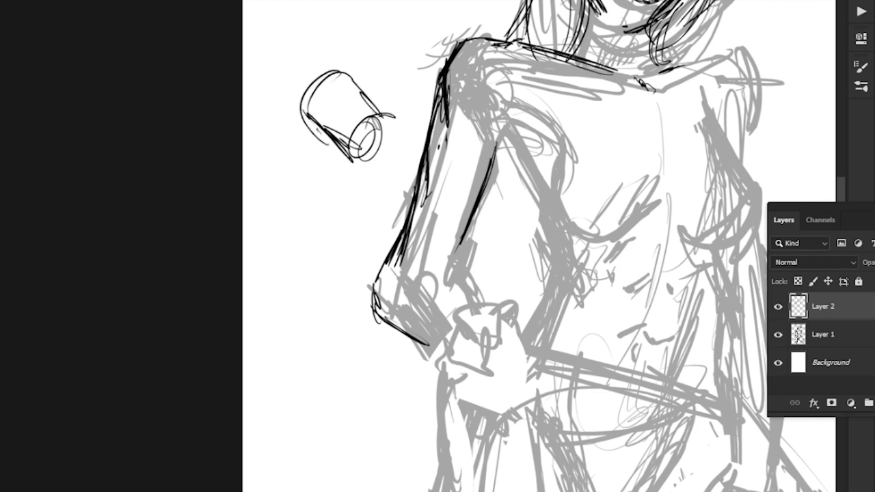
left_click_drag(298, 121, 354, 147)
left_click_drag(321, 67, 306, 128)
left_click_drag(285, 76, 297, 68)
mouse_move(283, 81)
left_mouse_down()
mouse_move(294, 118)
mouse_move(331, 140)
left_mouse_up()
left_click_drag(306, 122, 346, 152)
left_click_drag(301, 88, 301, 116)
left_click_drag(321, 67, 361, 97)
left_click_drag(380, 110, 340, 138)
mouse_move(383, 116)
left_mouse_down()
mouse_move(350, 156)
mouse_move(356, 148)
left_mouse_up()
Select and delete the cylinder study beside the figure, then clear the selection
mouse_move(363, 184)
left_mouse_down()
mouse_move(247, 89)
mouse_move(359, 184)
left_mouse_up()
key("Delete")
key("ctrl+d")
Ink the bent forearm's curved upper edge from the inner elbow to the fist
left_click_drag(465, 301, 347, 187)
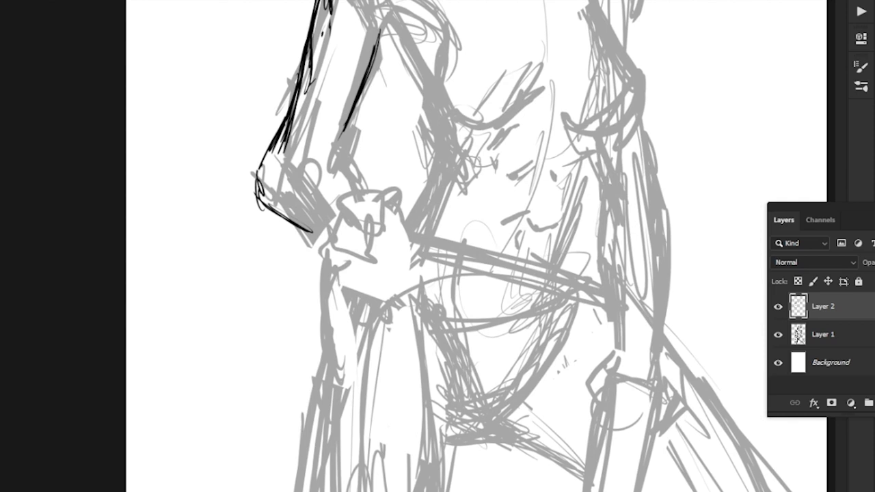
left_click_drag(319, 140, 367, 198)
left_click_drag(340, 153, 366, 186)
left_click_drag(383, 205, 444, 321)
Sketch an oval upper-arm muscle with a forearm edge below it in the blank area beside the figure
left_click_drag(317, 107, 283, 180)
mouse_move(305, 84)
left_mouse_down()
mouse_move(299, 96)
mouse_move(321, 103)
left_mouse_up()
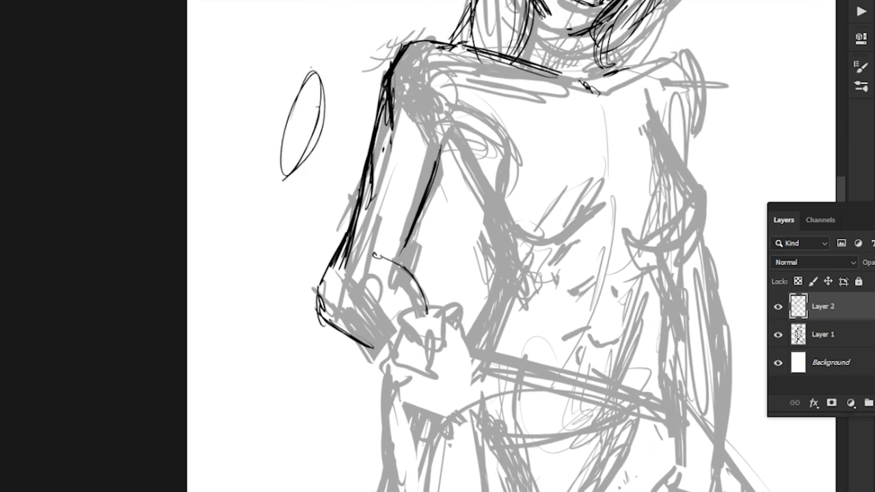
left_click_drag(313, 67, 274, 212)
left_click_drag(287, 171, 249, 338)
left_click_drag(293, 227, 254, 331)
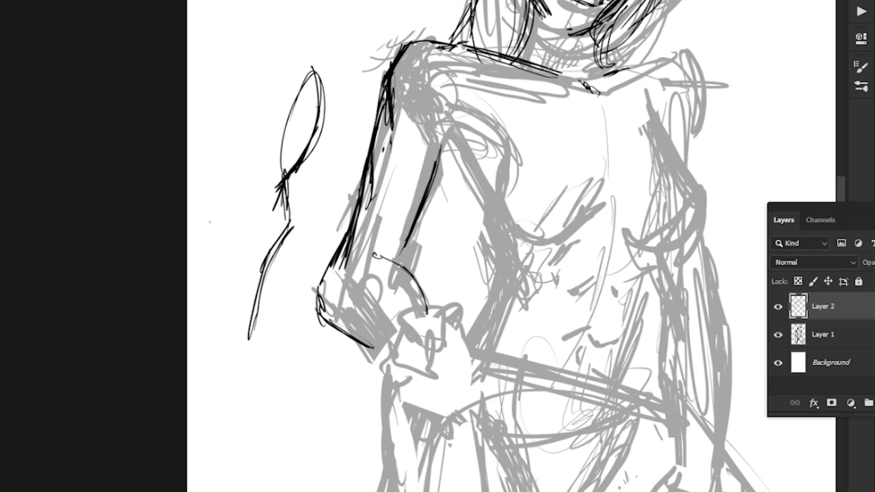
Complete the side arm study with the outer forearm edge, a blocky fist and the outer upper-arm contour
mouse_move(210, 220)
left_mouse_down()
mouse_move(228, 365)
mouse_move(243, 380)
left_mouse_up()
mouse_move(255, 333)
left_mouse_down()
mouse_move(289, 350)
mouse_move(305, 388)
mouse_move(288, 415)
left_mouse_up()
left_click_drag(232, 391, 276, 419)
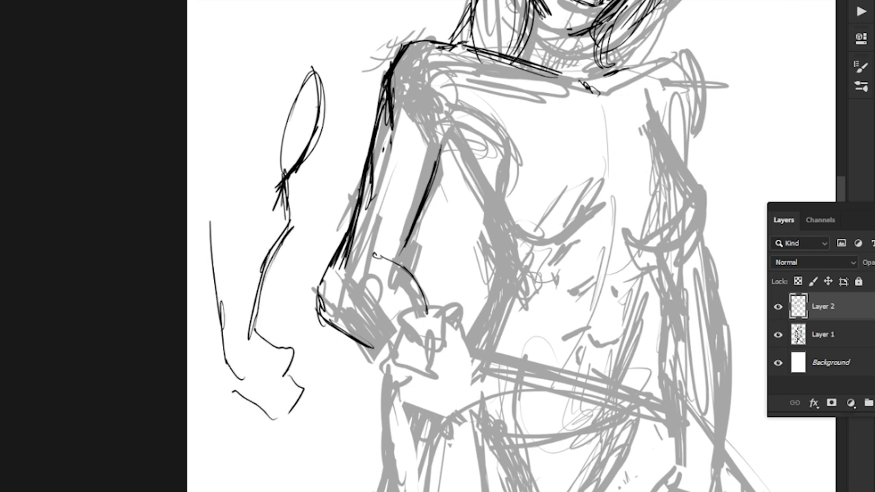
left_click_drag(224, 356, 233, 392)
left_click_drag(231, 384, 286, 410)
left_click_drag(293, 370, 283, 405)
mouse_move(287, 350)
left_mouse_down()
mouse_move(296, 376)
mouse_move(285, 407)
left_mouse_up()
mouse_move(220, 265)
left_mouse_down()
mouse_move(219, 312)
mouse_move(224, 188)
mouse_move(246, 103)
mouse_move(289, 19)
left_mouse_up()
left_click_drag(256, 45, 250, 111)
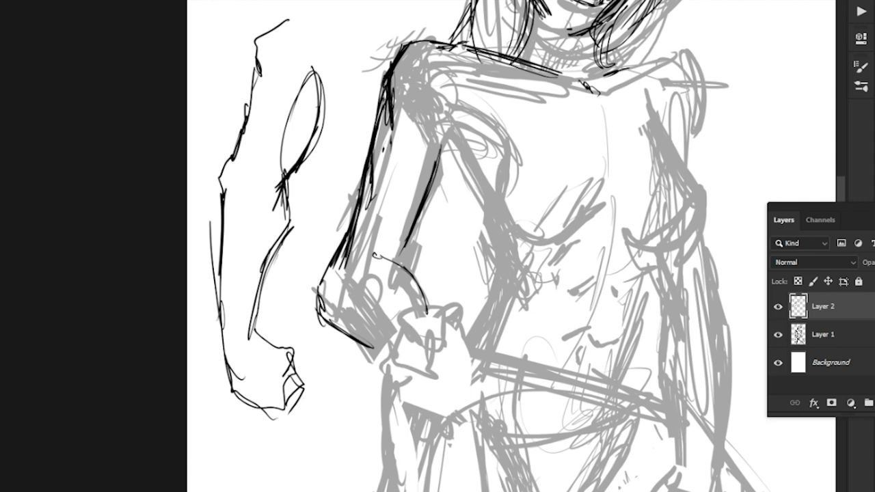
Rework the arm study's elbow with erasing and dark muscle strokes, and add inner forearm lines
mouse_move(289, 225)
left_mouse_down()
mouse_move(279, 171)
mouse_move(292, 208)
left_mouse_up()
mouse_move(272, 165)
left_mouse_down()
mouse_move(292, 198)
mouse_move(282, 197)
left_mouse_up()
left_click_drag(305, 144, 274, 166)
left_click_drag(266, 134, 279, 164)
key("e")
left_click_drag(272, 141, 278, 165)
left_click_drag(264, 119, 276, 154)
left_click_drag(294, 143, 278, 163)
mouse_move(265, 133)
left_mouse_down()
mouse_move(279, 160)
mouse_move(272, 151)
left_mouse_up()
mouse_move(264, 103)
left_mouse_down()
mouse_move(266, 135)
mouse_move(272, 129)
left_mouse_up()
mouse_move(272, 138)
left_mouse_down()
mouse_move(285, 170)
mouse_move(257, 181)
mouse_move(272, 153)
left_mouse_up()
mouse_move(263, 108)
left_mouse_down()
mouse_move(258, 126)
mouse_move(284, 177)
left_mouse_up()
left_click_drag(269, 152, 275, 160)
left_click_drag(264, 104, 265, 119)
mouse_move(255, 117)
left_mouse_down()
mouse_move(273, 164)
mouse_move(244, 180)
mouse_move(260, 242)
left_mouse_up()
left_click_drag(258, 222, 255, 259)
left_click_drag(246, 179, 236, 258)
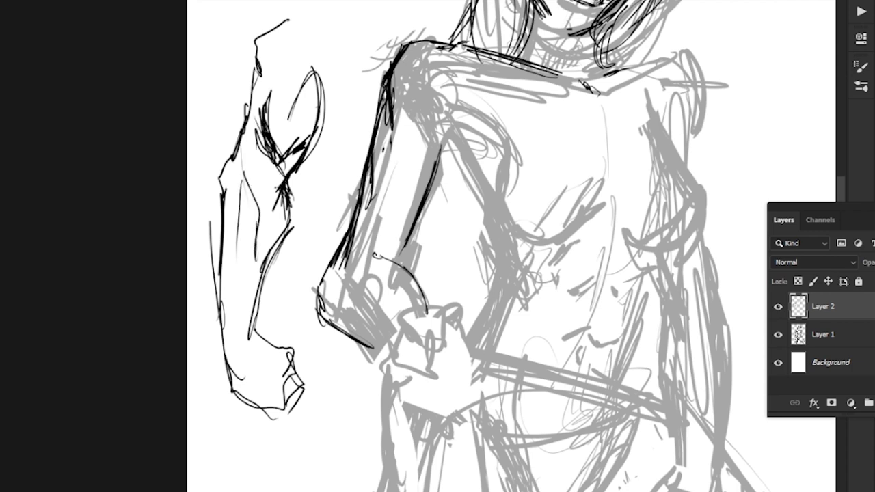
Select and delete the whole arm study beside the figure and clear the stray mark left below it
mouse_move(277, 11)
left_mouse_down()
mouse_move(328, 104)
mouse_move(301, 448)
mouse_move(253, 17)
mouse_move(274, 10)
left_mouse_up()
key("Delete")
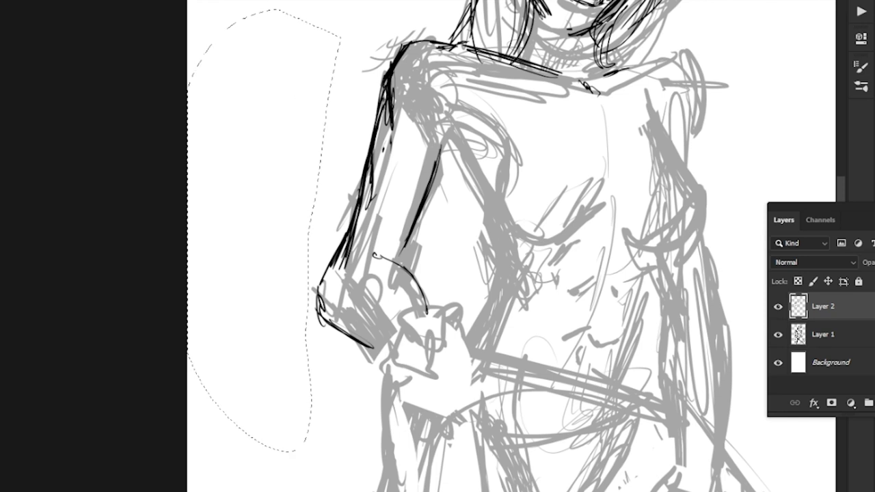
left_click_drag(274, 437, 271, 326)
left_click(253, 371)
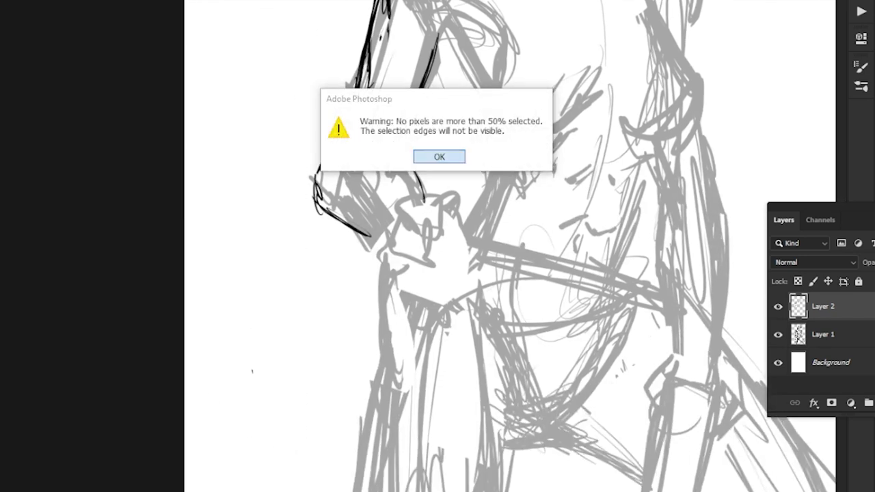
key("Return")
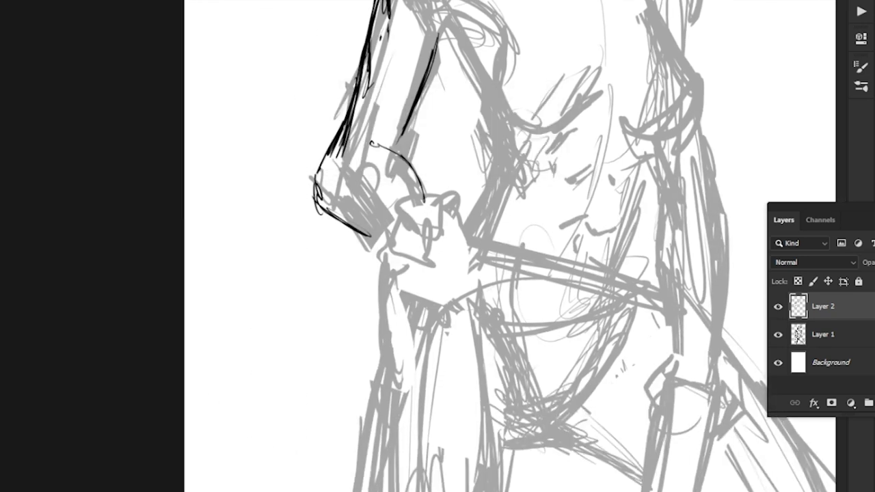
Ink short crease strokes at the bent arm's inner elbow, joining the upper arm to the forearm
left_click_drag(437, 219, 344, 257)
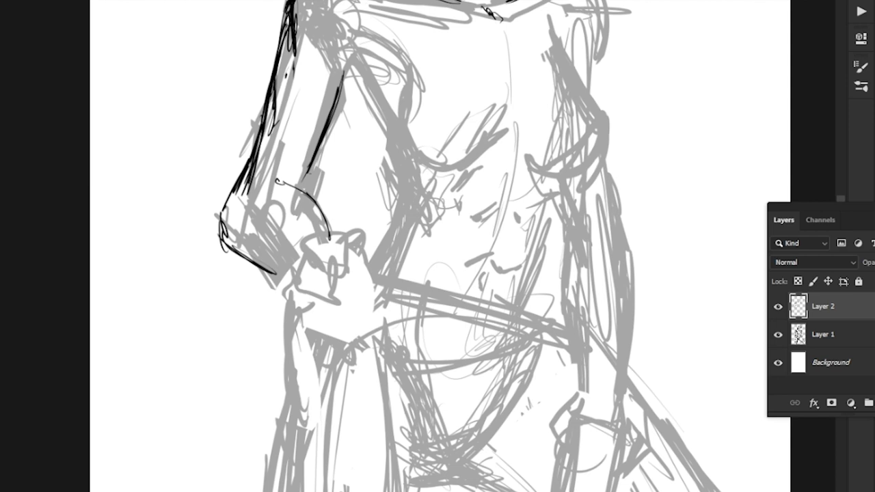
mouse_move(292, 186)
left_mouse_down()
mouse_move(312, 175)
mouse_move(315, 158)
mouse_move(280, 170)
left_mouse_up()
left_click_drag(331, 273, 336, 191)
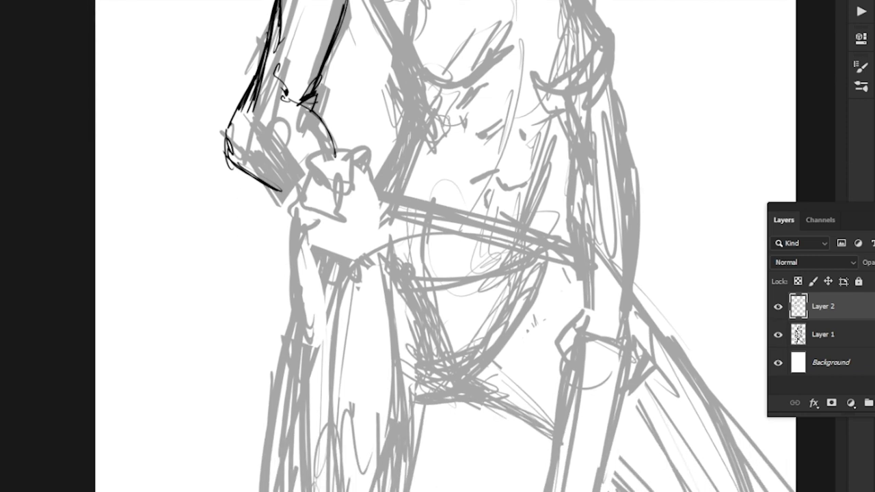
Ink the fist's knuckles, back of the hand and curled fingers over the rough hand
mouse_move(326, 153)
left_mouse_down()
mouse_move(364, 170)
mouse_move(380, 213)
left_mouse_up()
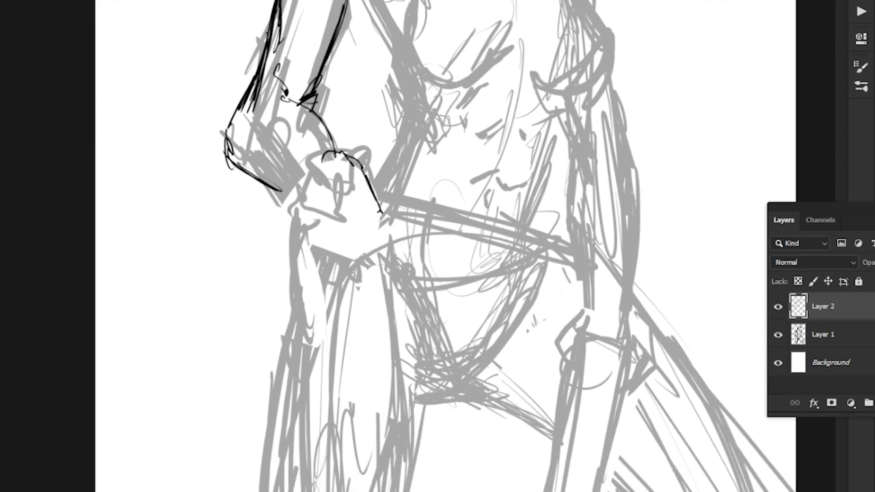
mouse_move(331, 159)
left_mouse_down()
mouse_move(311, 166)
mouse_move(319, 180)
left_mouse_up()
mouse_move(317, 179)
left_mouse_down()
mouse_move(307, 192)
mouse_move(332, 211)
left_mouse_up()
mouse_move(305, 187)
left_mouse_down()
mouse_move(296, 212)
mouse_move(306, 224)
left_mouse_up()
left_click_drag(295, 222, 354, 242)
Ink armpit strokes and the torso's contour beside the bent arm, from the armpit down past the waist
left_click_drag(374, 204, 346, 443)
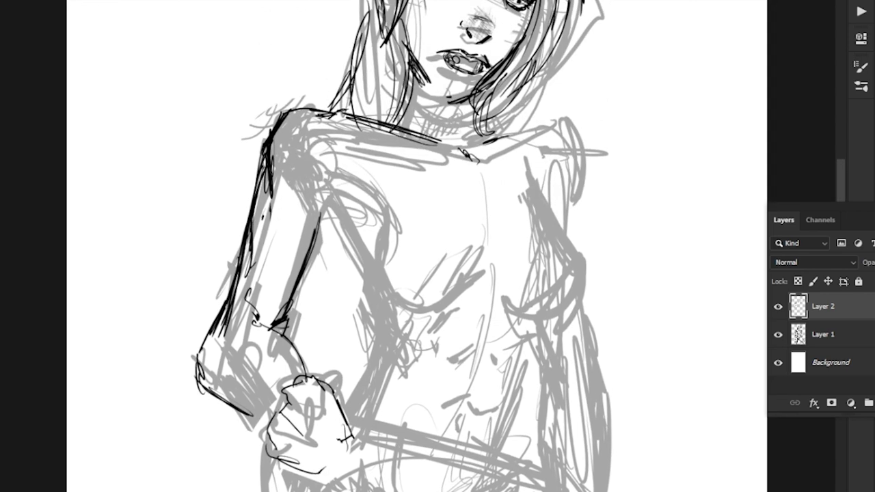
mouse_move(314, 236)
left_mouse_down()
mouse_move(327, 190)
mouse_move(387, 209)
left_mouse_up()
mouse_move(324, 190)
left_mouse_down()
mouse_move(373, 268)
mouse_move(382, 310)
mouse_move(408, 341)
left_mouse_up()
mouse_move(347, 239)
left_mouse_down()
mouse_move(383, 311)
mouse_move(361, 404)
left_mouse_up()
key("ctrl+z")
mouse_move(386, 326)
left_mouse_down()
mouse_move(354, 412)
mouse_move(356, 397)
left_mouse_up()
left_click_drag(382, 307, 365, 346)
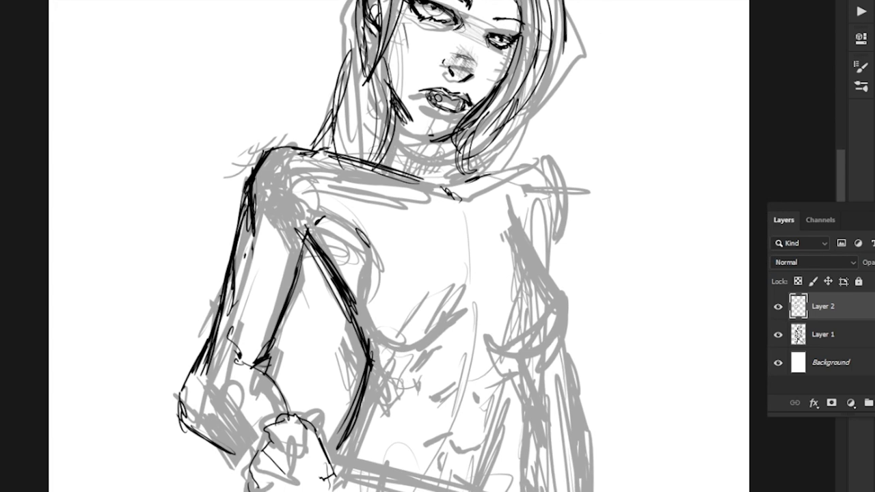
Ink the bust contour on the bent-arm side, curving down from the upper chest and around the underside
mouse_move(376, 240)
left_mouse_down()
mouse_move(363, 294)
mouse_move(367, 329)
left_mouse_up()
mouse_move(372, 250)
left_mouse_down()
mouse_move(369, 327)
mouse_move(451, 281)
mouse_move(382, 339)
left_mouse_up()
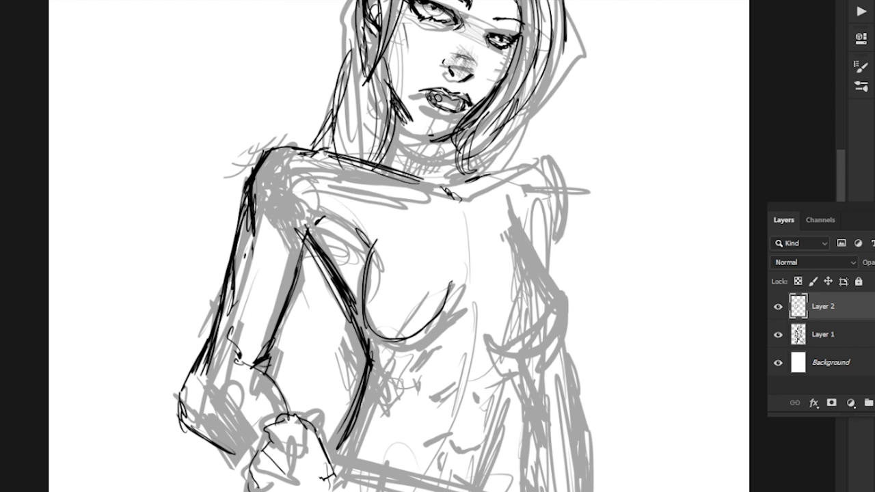
key("ctrl+z")
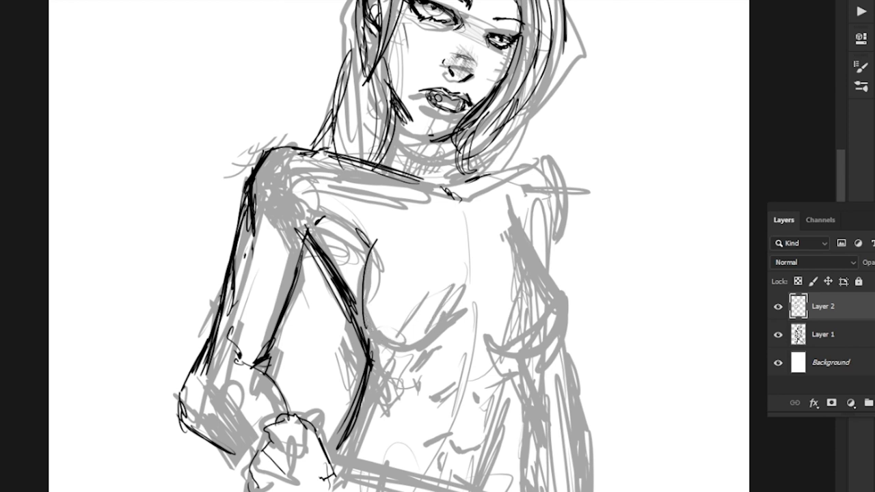
mouse_move(383, 229)
left_mouse_down()
mouse_move(364, 281)
mouse_move(392, 351)
mouse_move(471, 281)
mouse_move(389, 349)
left_mouse_up()
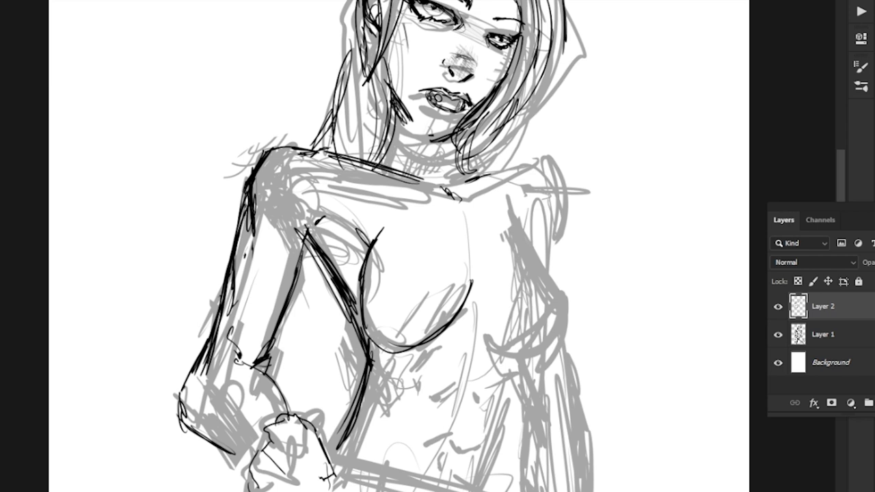
Ink the far side of the bust, with its outer contour, short underside and inner stroke, undoing the misplaced curves
mouse_move(542, 228)
left_mouse_down()
mouse_move(547, 271)
mouse_move(564, 302)
mouse_move(528, 354)
mouse_move(463, 307)
left_mouse_up()
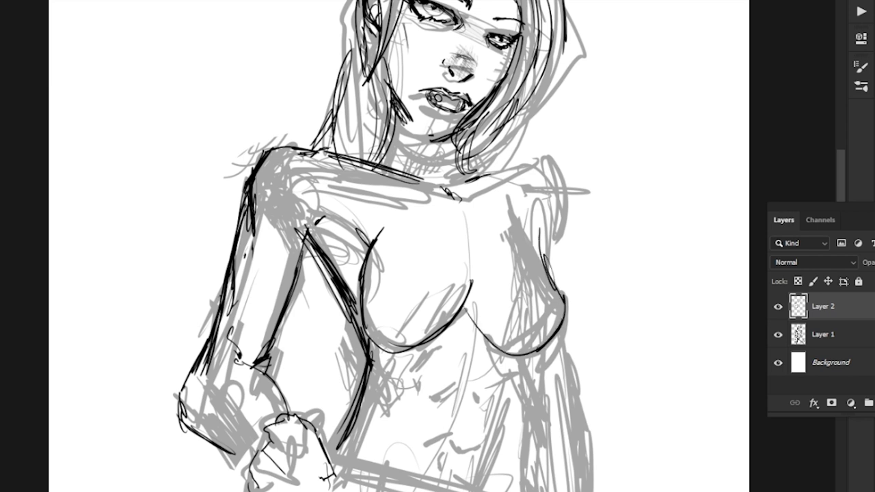
key("ctrl+z")
mouse_move(564, 282)
left_mouse_down()
mouse_move(529, 350)
mouse_move(499, 301)
mouse_move(544, 350)
left_mouse_up()
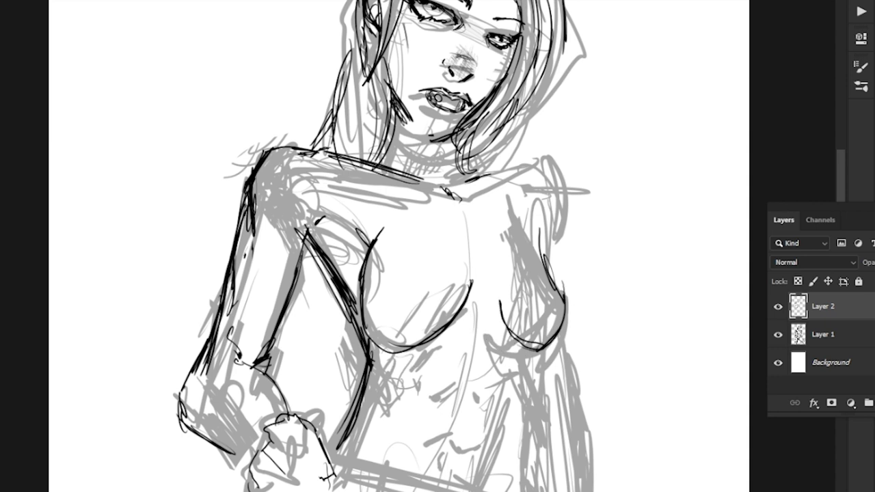
left_click_drag(500, 303, 518, 335)
key("ctrl+z")
key("ctrl+z")
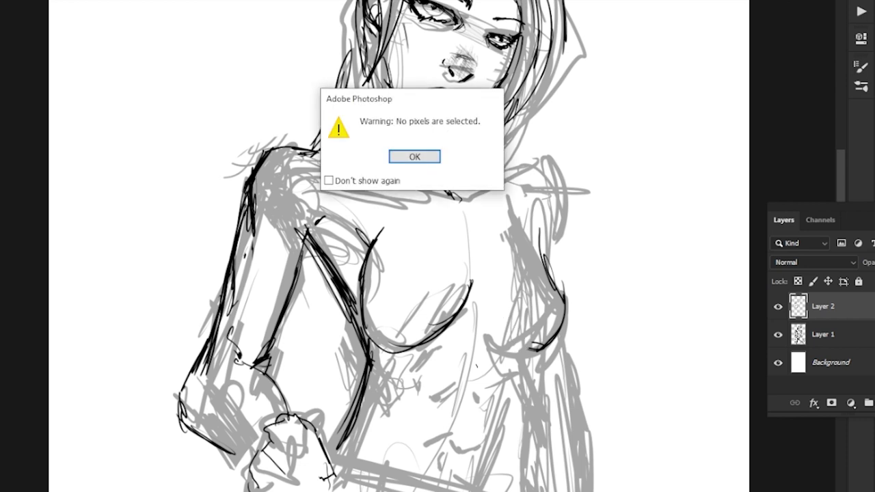
key("Return")
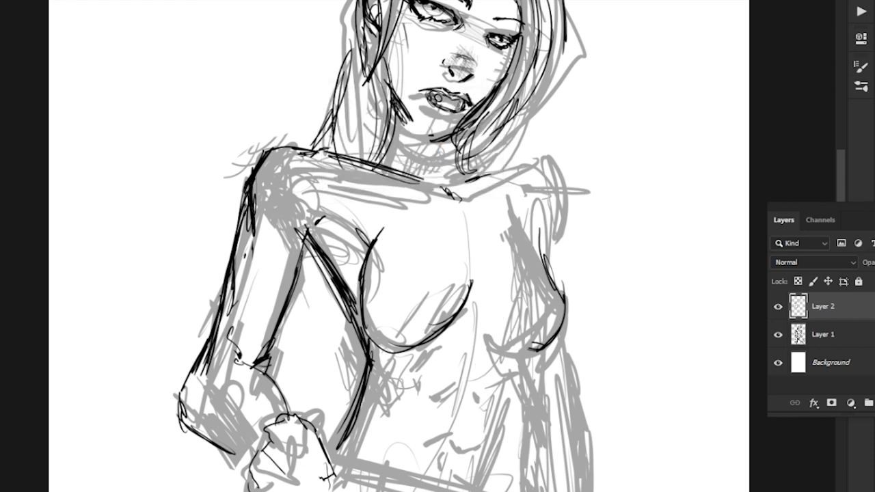
left_click_drag(513, 309, 529, 342)
key("ctrl+z")
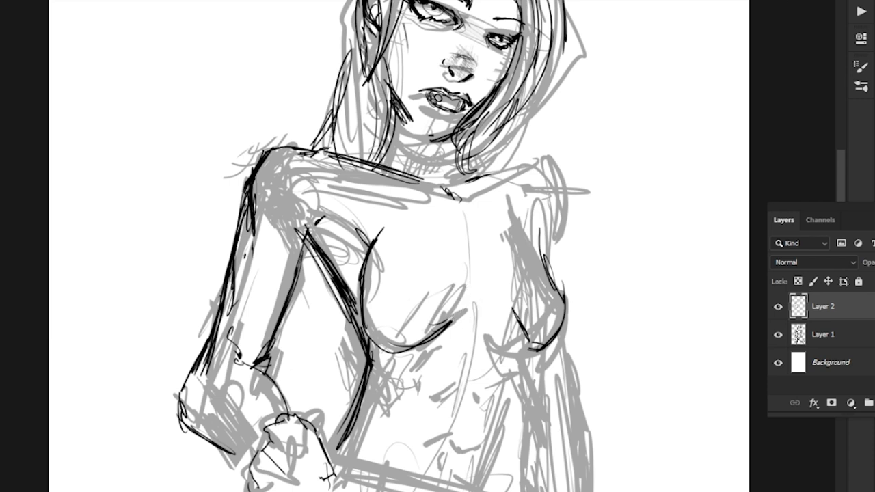
Redraw the bust's underside near the bent arm as a shallower curve and reinforce the far side's lower curve
left_click_drag(449, 323, 502, 313)
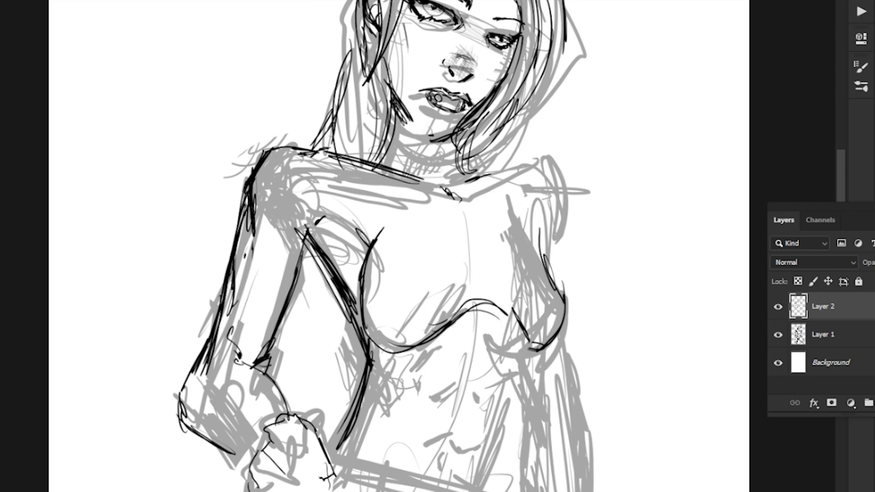
key("ctrl+z")
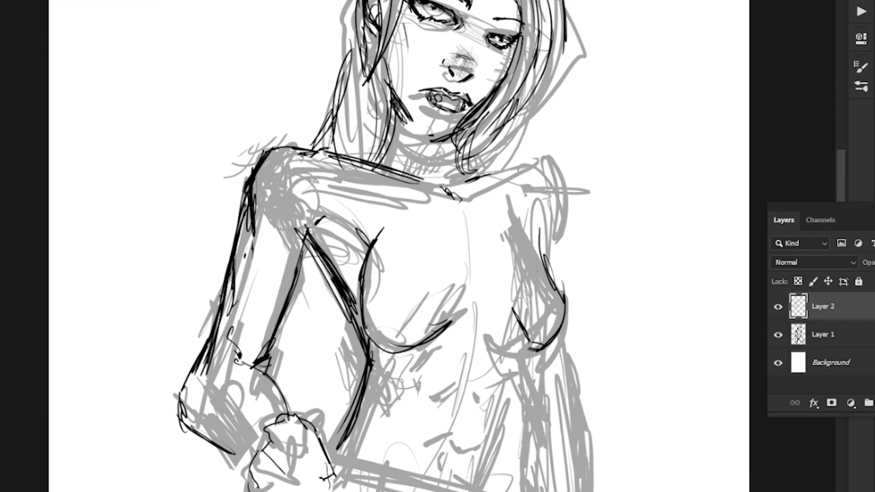
left_click_drag(424, 320, 423, 331)
left_click_drag(369, 327, 469, 288)
left_click_drag(564, 266, 510, 309)
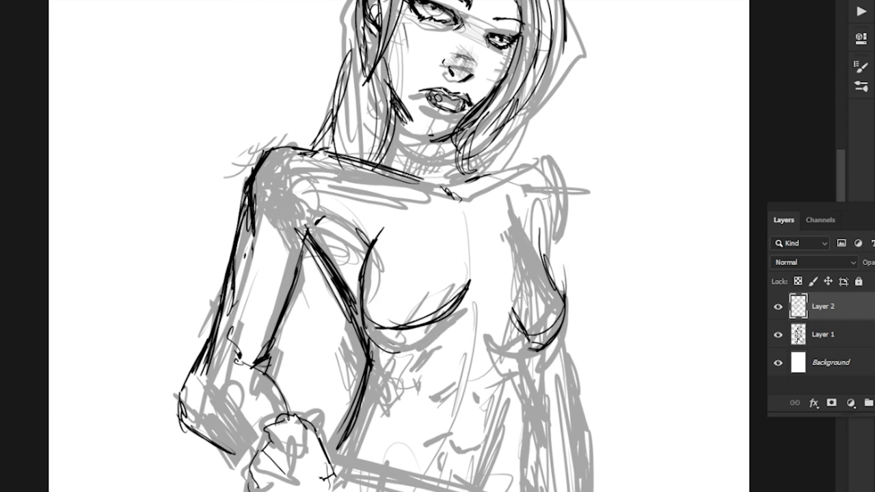
left_click_drag(354, 289, 409, 326)
left_click_drag(372, 313, 465, 285)
left_click_drag(358, 261, 371, 314)
left_click_drag(451, 303, 477, 292)
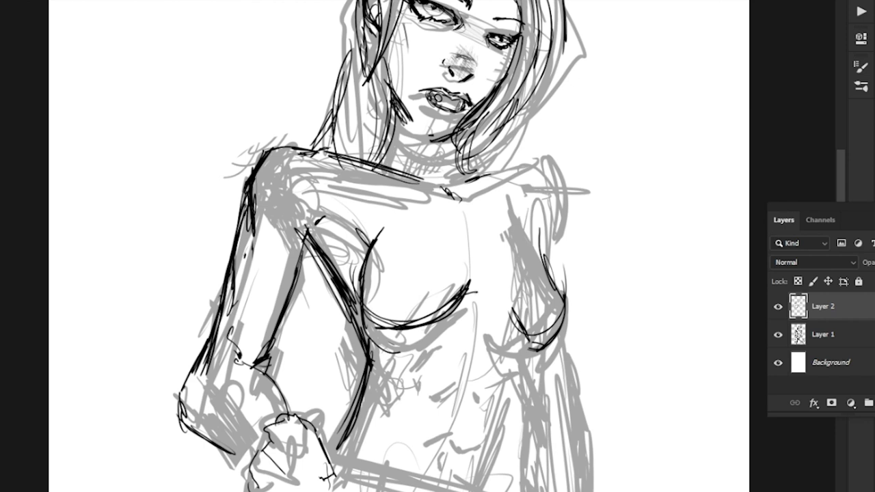
Extend the underbust line across the chest to the far side with straight strokes and erase most of the guide line above
left_click_drag(425, 284, 559, 259)
left_click_drag(514, 319, 517, 314)
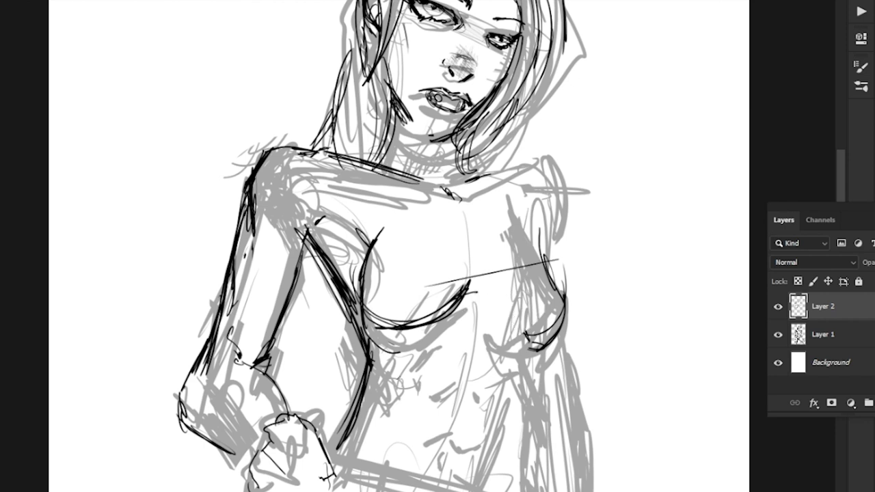
mouse_move(472, 278)
left_mouse_down()
mouse_move(396, 327)
mouse_move(511, 302)
left_mouse_up()
left_click_drag(410, 322, 475, 308)
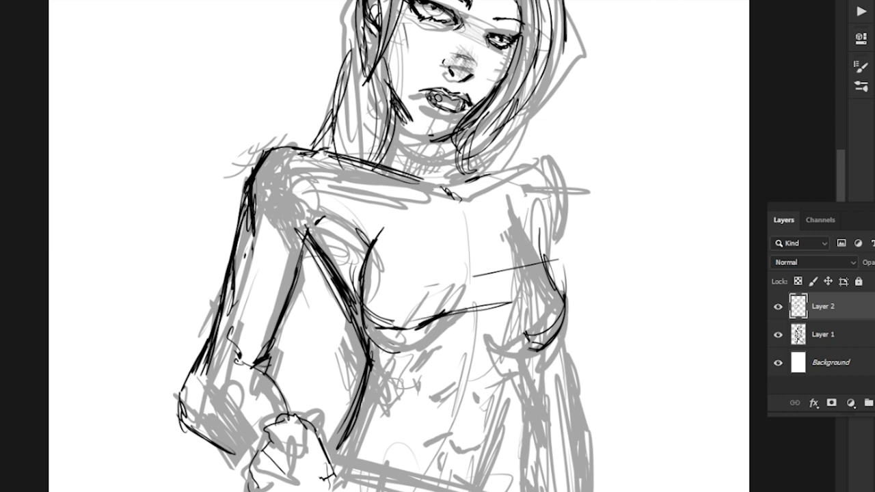
left_click_drag(473, 276, 542, 261)
mouse_move(478, 302)
left_mouse_down()
mouse_move(380, 325)
mouse_move(532, 293)
mouse_move(520, 332)
left_mouse_up()
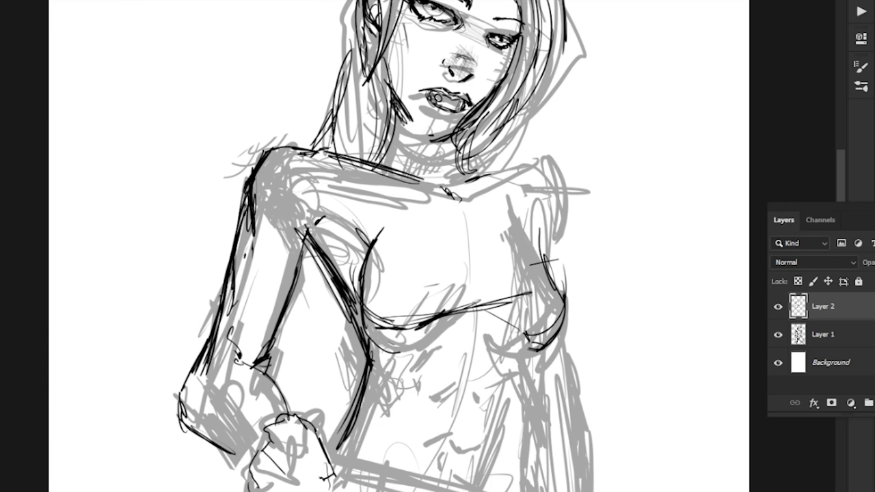
Hide Layer 1, thicken the underbust contour near the bent arm and add short strokes below the far side of the bust
left_click(778, 334)
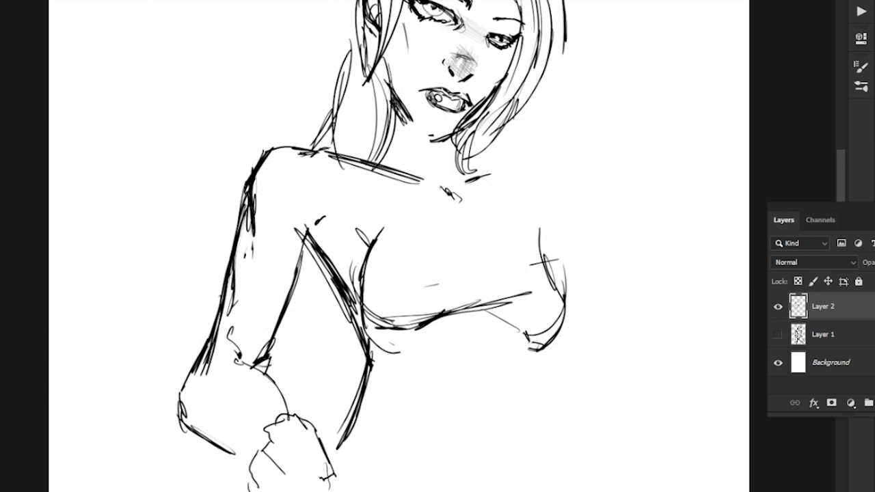
left_click_drag(350, 247, 336, 236)
left_click_drag(406, 324, 436, 311)
left_click_drag(361, 293, 407, 323)
mouse_move(353, 264)
left_mouse_down()
mouse_move(364, 292)
mouse_move(403, 318)
left_mouse_up()
left_click_drag(370, 305, 416, 320)
mouse_move(514, 341)
left_mouse_down()
mouse_move(540, 342)
mouse_move(502, 333)
left_mouse_up()
mouse_move(502, 333)
left_mouse_down()
mouse_move(542, 344)
mouse_move(485, 213)
mouse_move(485, 236)
left_mouse_up()
left_click_drag(490, 223, 473, 245)
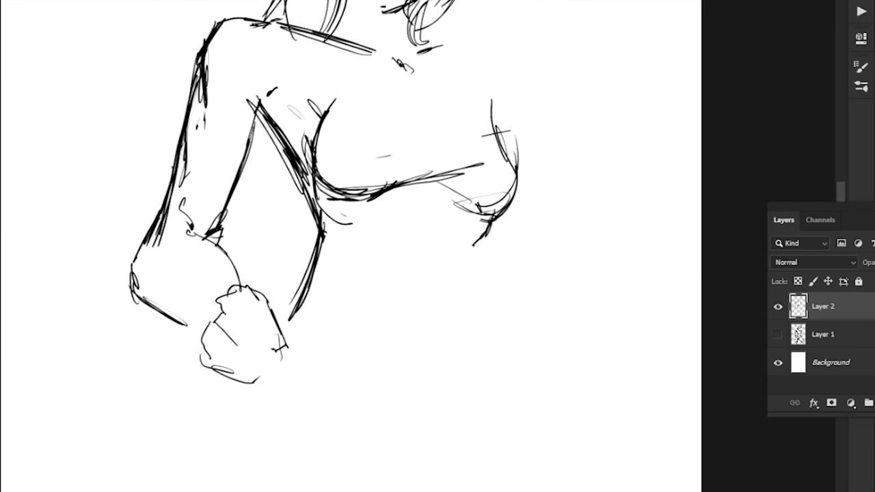
Sketch short curved strokes over the ribs, just below the underbust line on the bent-arm side
left_click_drag(329, 215, 353, 229)
left_click_drag(323, 228, 357, 251)
mouse_move(325, 238)
left_mouse_down()
mouse_move(383, 258)
mouse_move(345, 244)
mouse_move(343, 263)
left_mouse_up()
Select and delete the upper bust contour strokes beside the bent arm's armpit, then clear the selection
left_click_drag(322, 164, 361, 304)
mouse_move(337, 238)
left_mouse_down()
mouse_move(323, 257)
mouse_move(307, 248)
left_mouse_up()
mouse_move(350, 241)
left_mouse_down()
mouse_move(357, 252)
mouse_move(301, 229)
left_mouse_up()
key("Delete")
key("ctrl+d")
Delete the overlapping strokes below the armpit and redraw the contour from the armpit down to the underbust line
left_click_drag(352, 247, 357, 306)
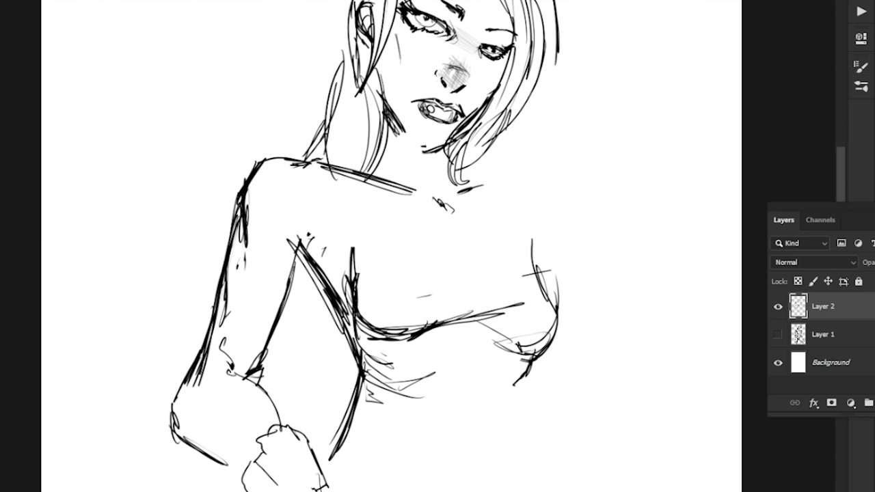
key("Delete")
left_click_drag(321, 355, 321, 358)
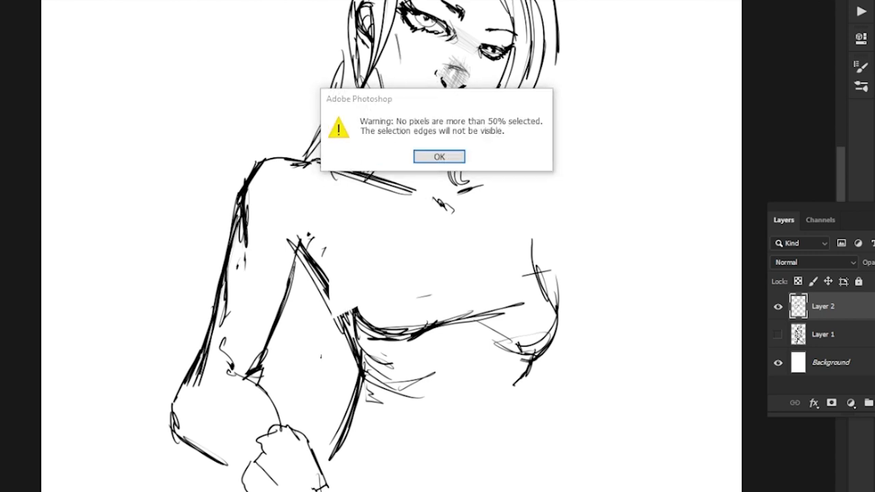
key("Return")
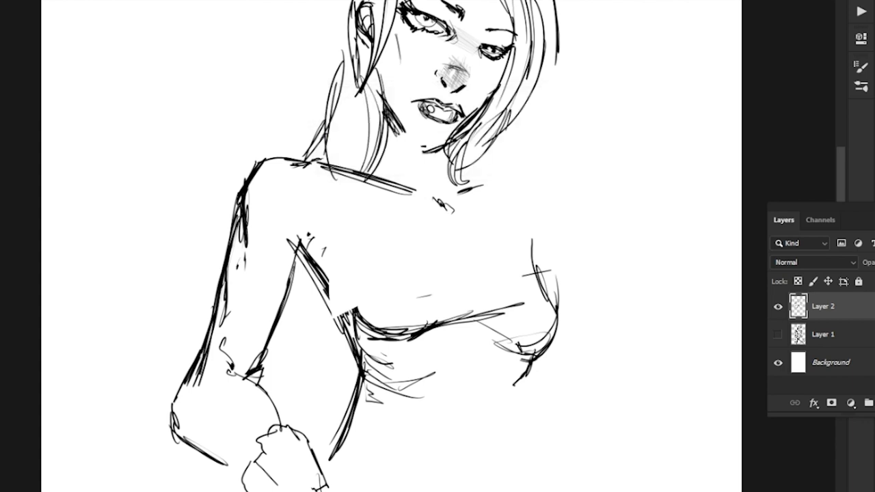
left_click_drag(305, 247, 354, 309)
mouse_move(313, 271)
left_mouse_down()
mouse_move(350, 324)
mouse_move(342, 316)
left_mouse_up()
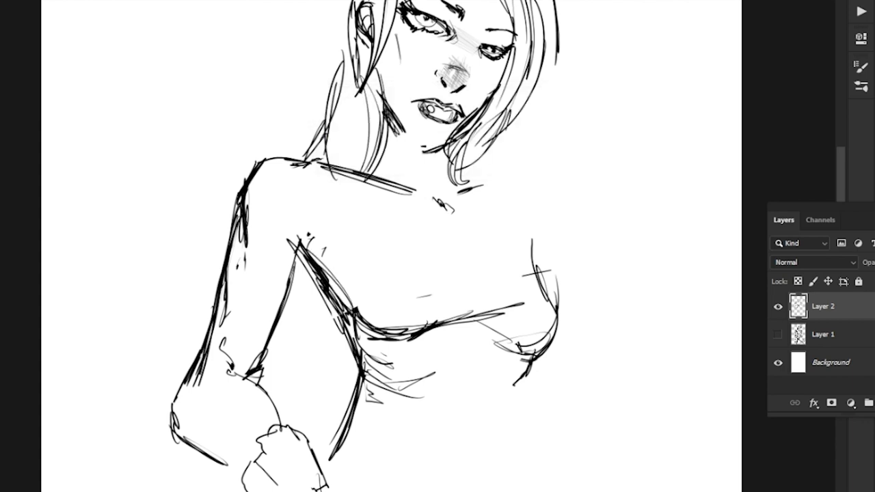
Erase the bent upper arm's outer and inner contours and redraw them with cleaner lines from shoulder and armpit to elbow
left_click_drag(383, 287, 440, 261)
mouse_move(307, 194)
left_mouse_down()
mouse_move(304, 148)
mouse_move(309, 186)
left_mouse_up()
left_click_drag(311, 156, 303, 216)
left_click_drag(311, 176, 291, 242)
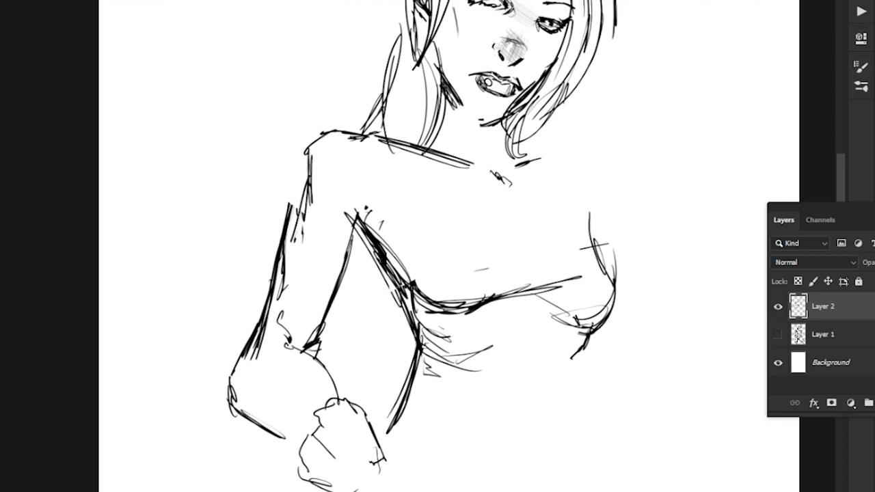
left_click_drag(309, 205, 258, 300)
left_click_drag(306, 174, 269, 301)
left_click_drag(304, 198, 268, 305)
left_click_drag(356, 218, 304, 345)
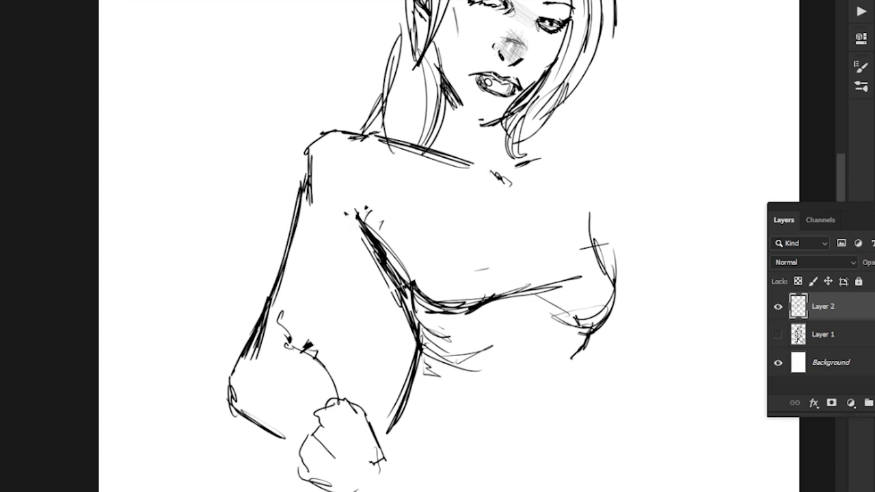
mouse_move(359, 188)
left_mouse_down()
mouse_move(342, 274)
mouse_move(298, 356)
left_mouse_up()
Reinforce the torso's side contour beside the bent arm, from below the armpit down to the waist
mouse_move(438, 246)
left_mouse_down()
mouse_move(359, 309)
mouse_move(346, 194)
mouse_move(336, 329)
mouse_move(313, 127)
left_mouse_up()
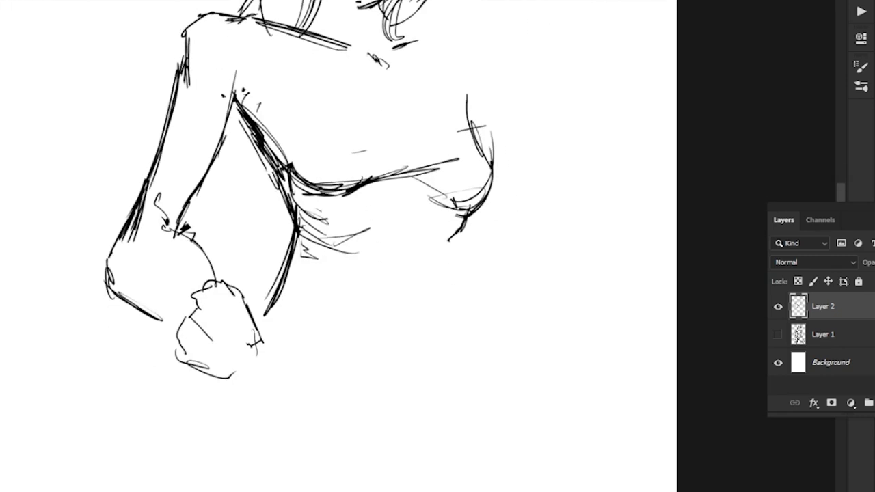
left_click_drag(271, 149, 296, 207)
left_click_drag(300, 228, 285, 292)
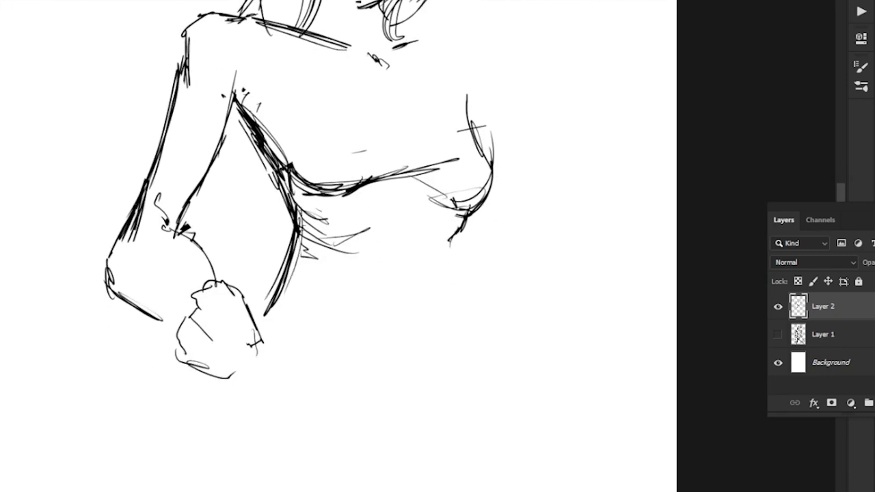
Show Layer 1 and ink the lower rib edge on both sides of the torso, with a small oval on the far side
left_click(778, 335)
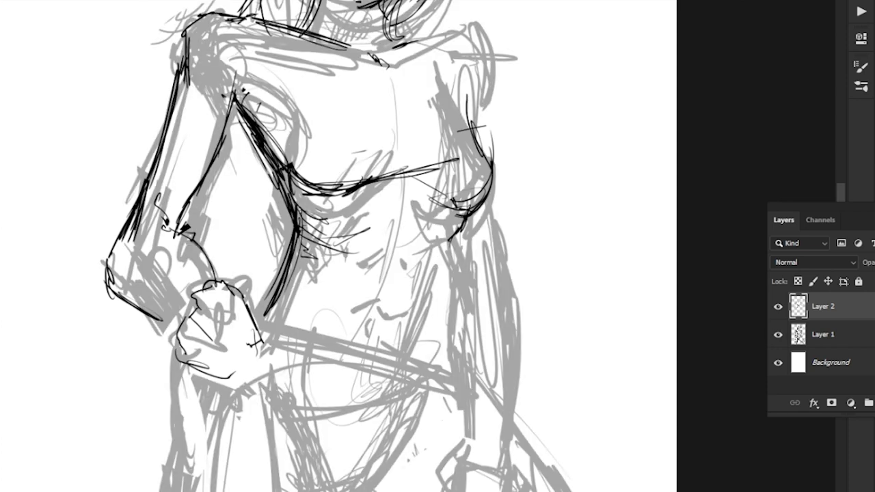
left_click_drag(451, 238, 423, 257)
left_click_drag(372, 219, 347, 239)
left_click_drag(358, 231, 340, 242)
mouse_move(448, 216)
left_mouse_down()
mouse_move(439, 232)
mouse_move(444, 213)
left_mouse_up()
mouse_move(393, 207)
left_mouse_down()
mouse_move(373, 213)
mouse_move(342, 315)
mouse_move(362, 303)
left_mouse_up()
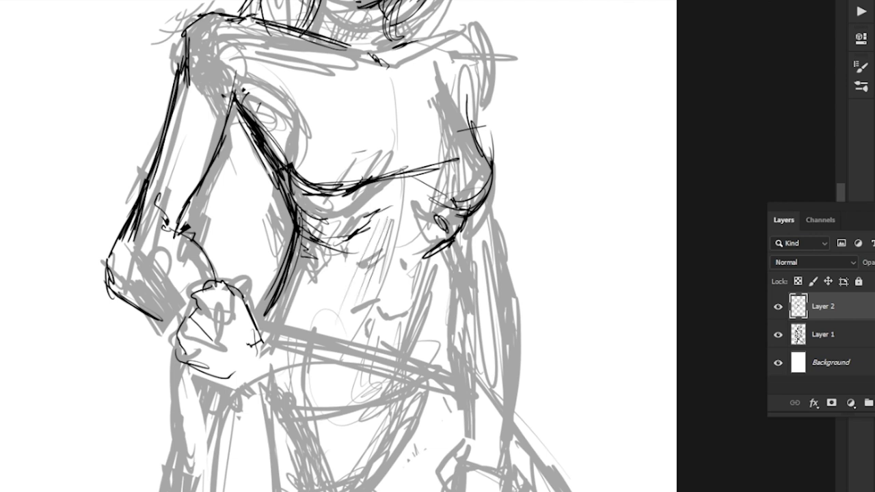
Hide Layer 1 and hatch the upper abdomen with long diagonal strokes below the rib edge
left_click(778, 335)
mouse_move(428, 229)
left_mouse_down()
mouse_move(391, 321)
mouse_move(388, 303)
mouse_move(377, 305)
left_mouse_up()
left_click_drag(398, 227, 373, 295)
mouse_move(390, 218)
left_mouse_down()
mouse_move(362, 300)
mouse_move(356, 288)
left_mouse_up()
left_click_drag(368, 232, 342, 313)
left_click_drag(353, 265, 335, 311)
left_click_drag(427, 226, 383, 317)
left_click_drag(427, 254, 395, 309)
left_click_drag(425, 264, 379, 343)
Add a dark oval accent on the far ribs and darken the rib edge on the bent-arm side
left_click_drag(404, 213, 420, 249)
left_click_drag(387, 200, 350, 222)
left_click_drag(362, 223, 343, 235)
left_click_drag(353, 220, 330, 228)
left_click_drag(314, 221, 300, 237)
Crosshatch the upper abdomen shading and add an accent stroke at the far end of the rib edge
left_click_drag(413, 202, 366, 262)
left_click_drag(409, 231, 359, 283)
left_click_drag(396, 250, 369, 324)
left_click_drag(440, 236, 431, 268)
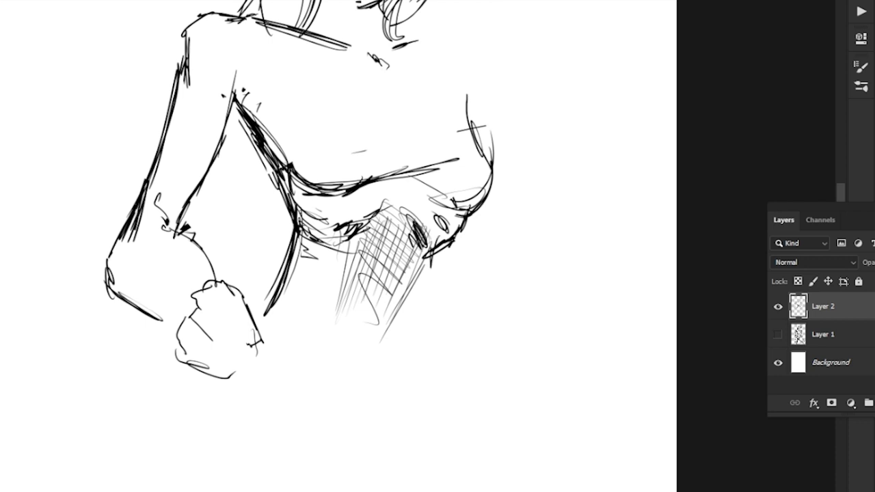
Show Layer 1 and ink the torso's far contour from the ribs through the waist to the hip
left_click_drag(383, 226, 395, 403)
scroll(155, 292, "down", 5)
left_click_drag(155, 293, 262, 243)
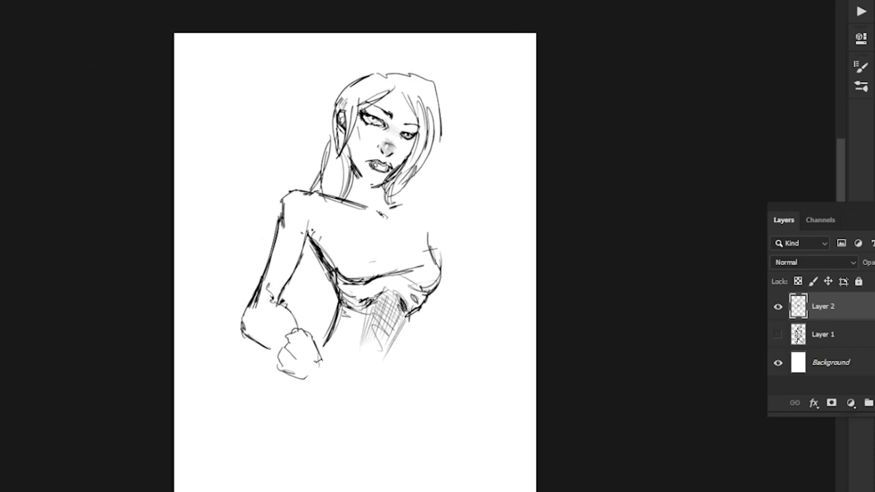
scroll(290, 147, "up", 3)
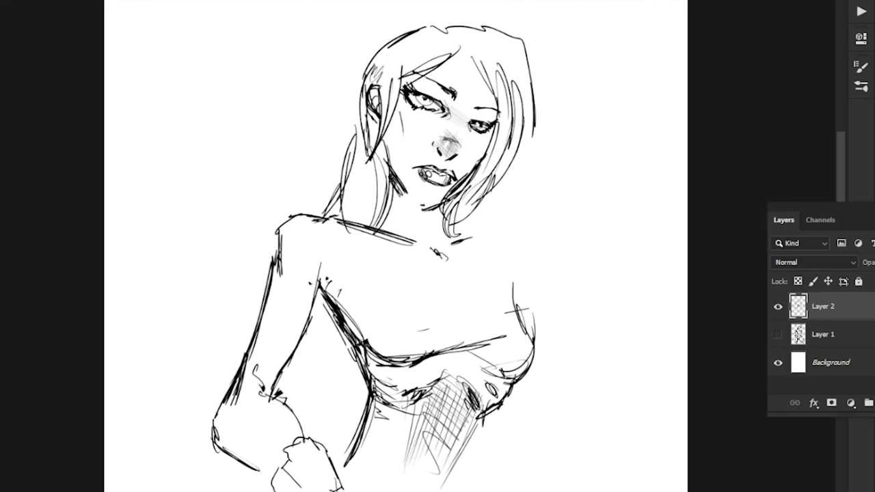
mouse_move(397, 294)
left_mouse_down()
mouse_move(358, 149)
mouse_move(383, 208)
mouse_move(364, 80)
left_mouse_up()
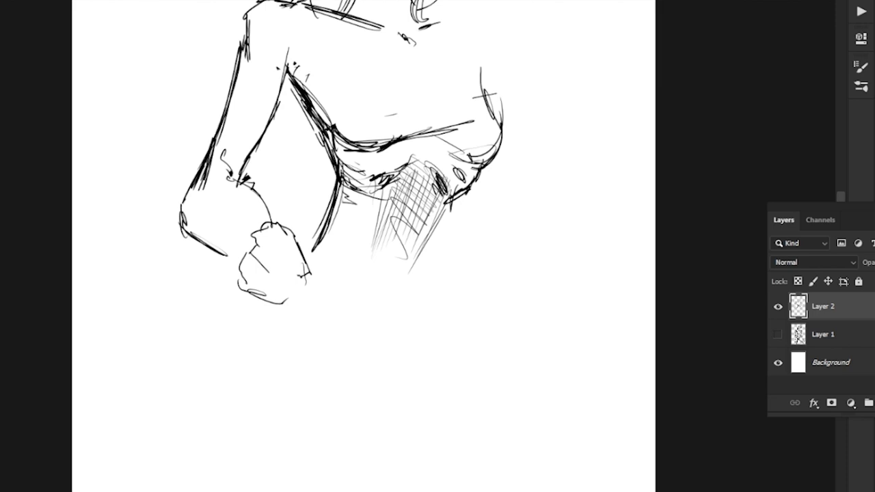
left_click(777, 334)
mouse_move(457, 185)
left_mouse_down()
mouse_move(441, 273)
mouse_move(452, 261)
mouse_move(468, 275)
mouse_move(472, 297)
left_mouse_up()
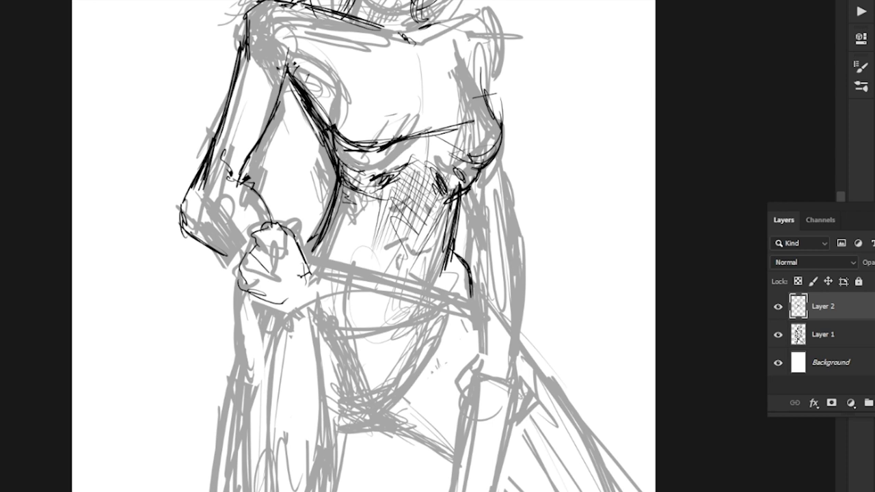
Ink a slanted belt across the hips with a rectangular buckle and a strap running toward the bent-arm side
mouse_move(469, 290)
left_mouse_down()
mouse_move(477, 317)
mouse_move(497, 268)
left_mouse_up()
left_click_drag(412, 214, 464, 220)
left_click_drag(432, 213, 425, 245)
mouse_move(335, 174)
left_mouse_down()
mouse_move(409, 217)
mouse_move(375, 198)
left_mouse_up()
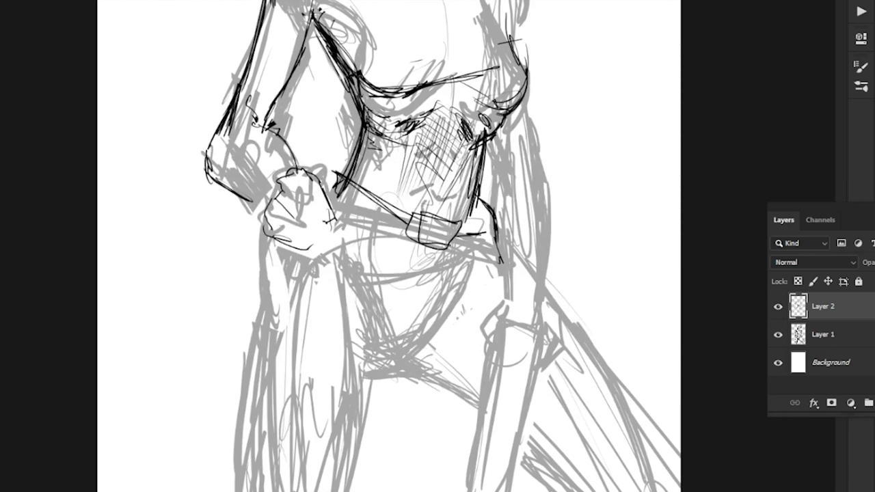
Ink the curved line from the buckle down to the crotch and add short hatch strokes beside it on the far thigh
mouse_move(458, 247)
left_mouse_down()
mouse_move(443, 294)
mouse_move(385, 377)
mouse_move(429, 279)
mouse_move(416, 332)
left_mouse_up()
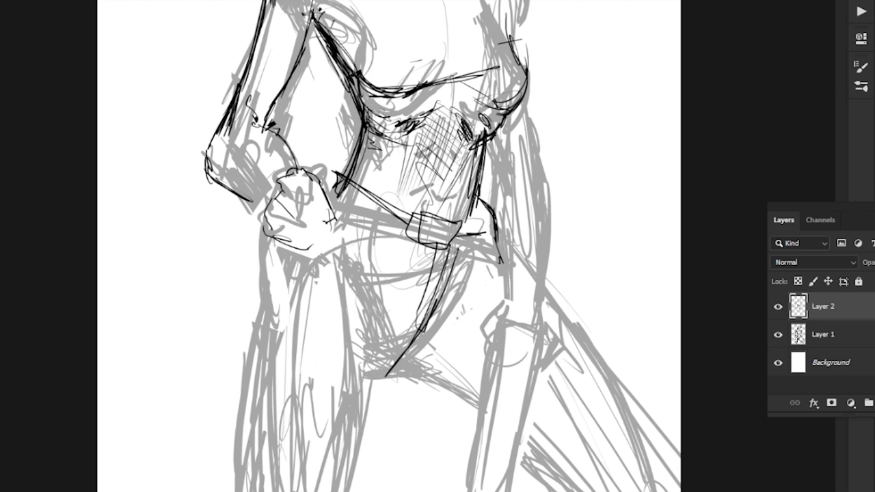
left_click_drag(412, 366, 448, 318)
mouse_move(431, 343)
left_mouse_down()
mouse_move(475, 290)
mouse_move(417, 368)
left_mouse_up()
mouse_move(461, 338)
left_mouse_down()
mouse_move(439, 364)
mouse_move(479, 241)
left_mouse_up()
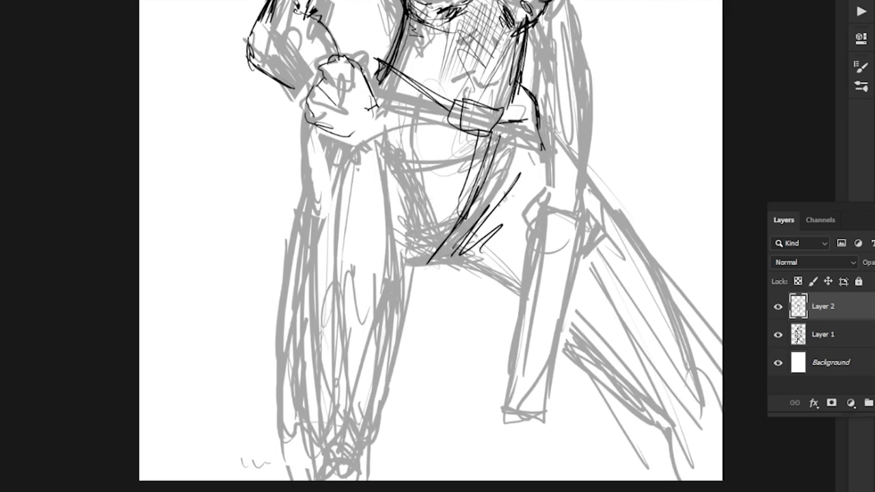
Ink a flared boot cuff around the near thigh, with a wide lower ellipse, a short side edge and a curved upper rim
mouse_move(359, 279)
left_mouse_down()
mouse_move(363, 309)
mouse_move(380, 304)
left_mouse_up()
left_click_drag(269, 236, 269, 268)
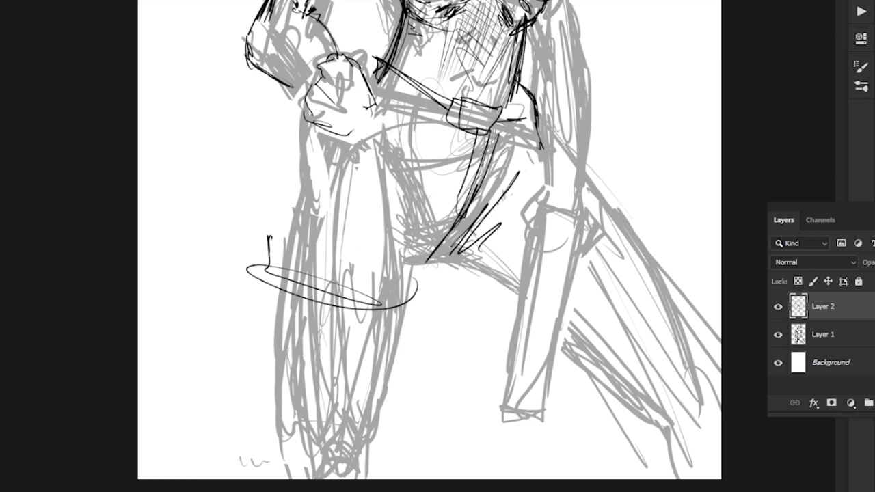
left_click_drag(282, 223, 401, 251)
left_click_drag(301, 186, 294, 227)
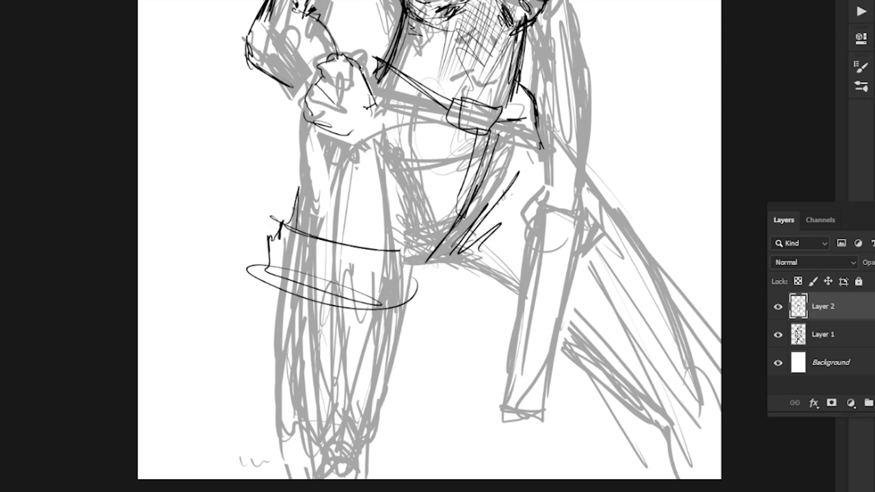
Ink the near thigh's outer contour with layered strokes from beside the fist down to the boot cuff
left_click_drag(304, 150, 295, 226)
left_click_drag(301, 155, 313, 214)
left_click_drag(302, 79, 298, 156)
left_click_drag(302, 90, 313, 213)
mouse_move(296, 59)
left_mouse_down()
mouse_move(296, 225)
mouse_move(303, 156)
left_mouse_up()
left_click_drag(305, 189, 294, 236)
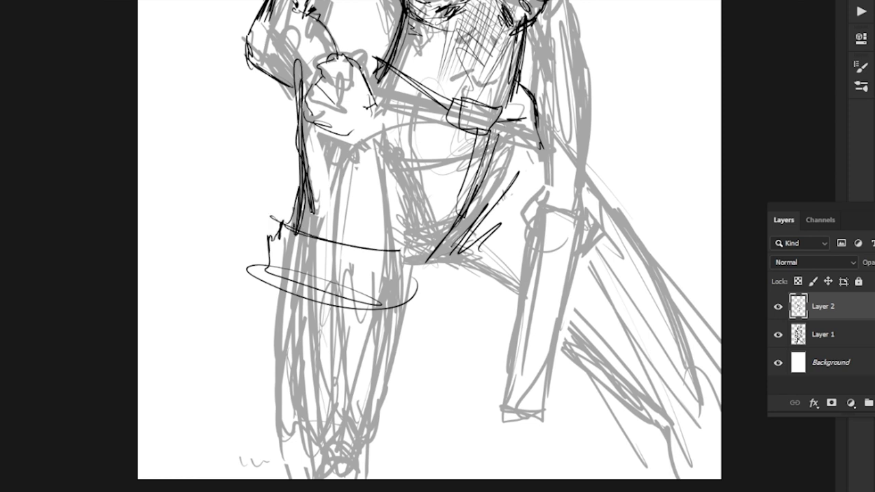
Ink the far thigh's inner contour from the crotch toward the hanging hand
mouse_move(433, 230)
left_mouse_down()
mouse_move(385, 291)
mouse_move(465, 353)
left_mouse_up()
left_click_drag(423, 184, 392, 354)
left_click_drag(437, 300, 423, 169)
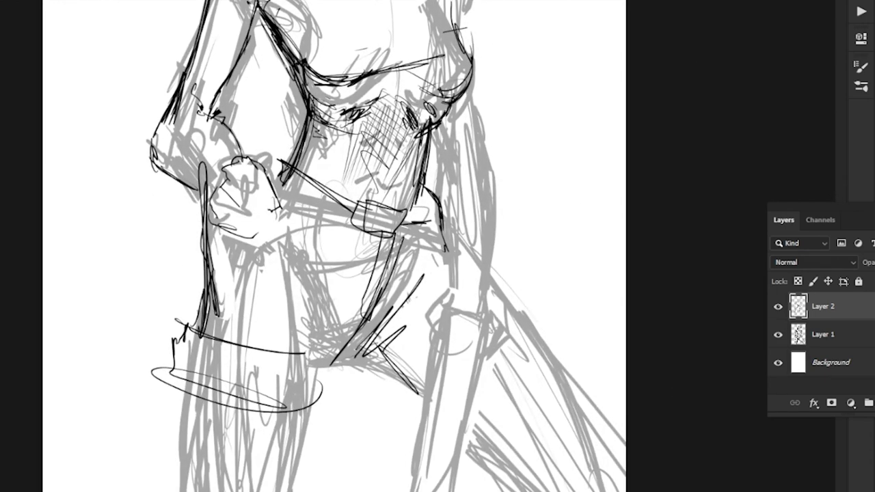
Ink the straight arm's outer contour from the bust to the wrist and add the forearm's inner edge
left_click_drag(476, 80, 478, 169)
left_click_drag(483, 140, 480, 171)
mouse_move(482, 152)
left_mouse_down()
mouse_move(491, 183)
mouse_move(484, 300)
left_mouse_up()
left_click_drag(434, 171, 449, 288)
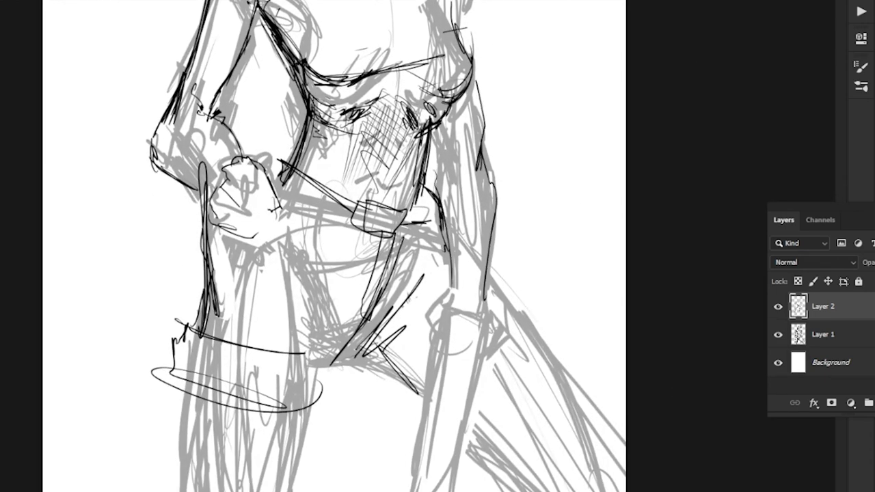
left_click_drag(410, 171, 442, 360)
left_click_drag(424, 212, 439, 178)
Sketch the upper segment of a simplified limb in the blank margin beside the head, with a round ball joint and tapering sides
left_click_drag(238, 259, 324, 248)
left_click_drag(302, 216, 342, 216)
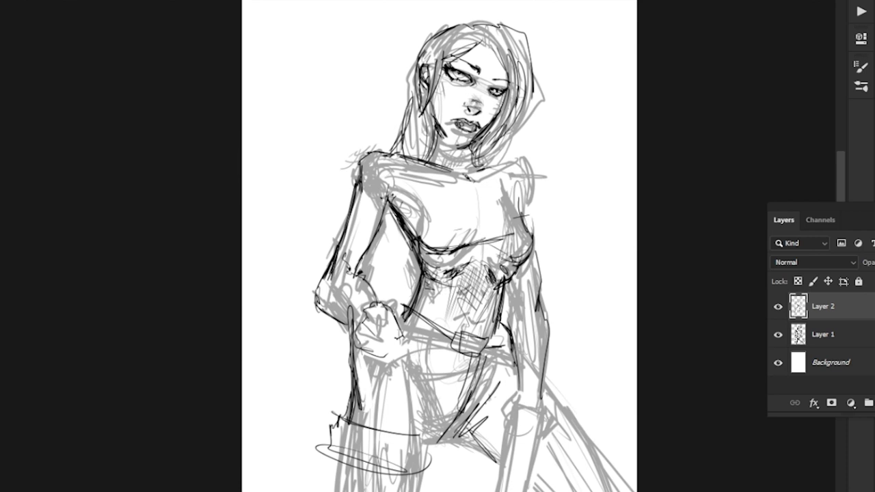
left_click_drag(424, 287, 447, 228)
left_click_drag(423, 287, 441, 194)
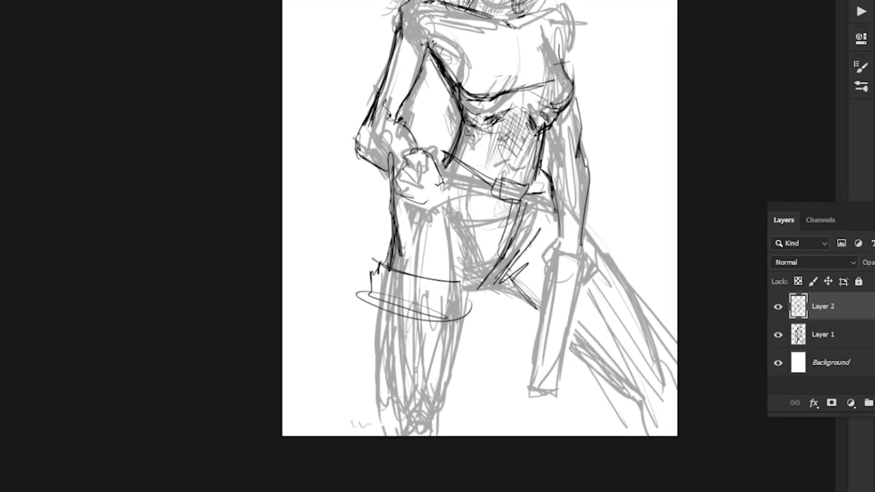
left_click_drag(437, 246, 420, 372)
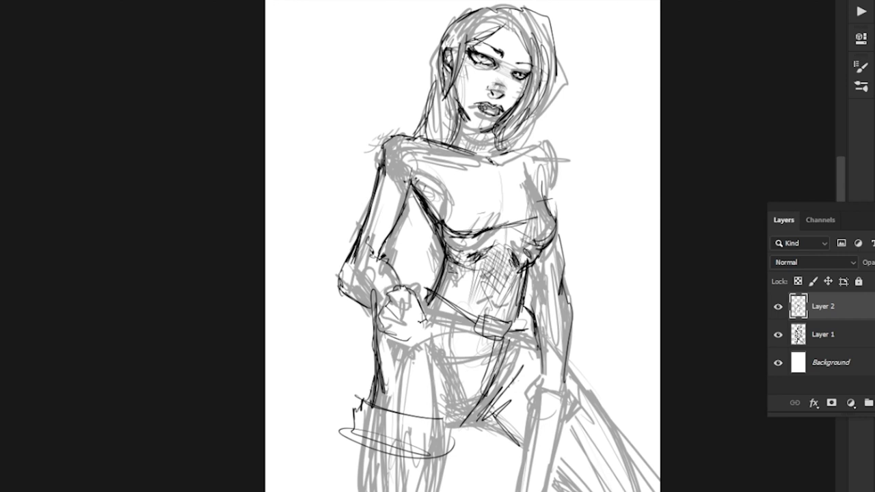
left_click_drag(424, 274, 489, 327)
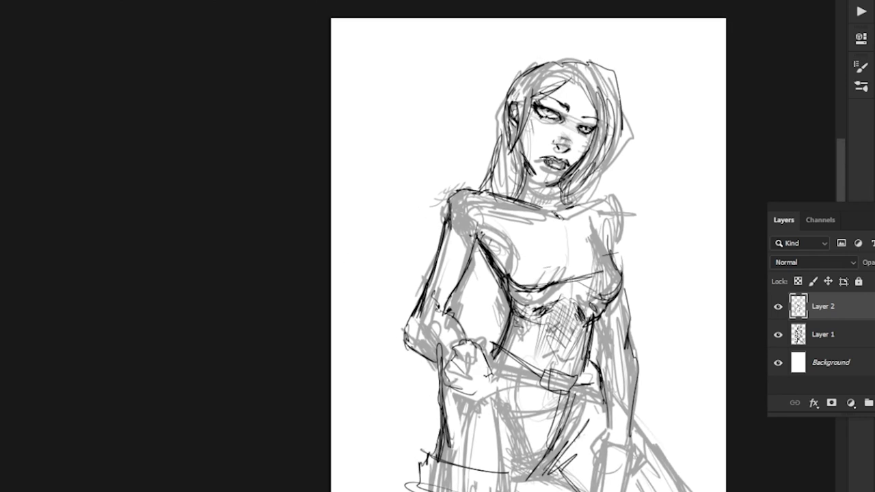
left_click_drag(385, 113, 374, 186)
left_click_drag(375, 105, 375, 157)
mouse_move(406, 123)
left_mouse_down()
mouse_move(415, 96)
mouse_move(381, 105)
mouse_move(385, 113)
left_mouse_up()
mouse_move(411, 108)
left_mouse_down()
mouse_move(399, 163)
mouse_move(416, 98)
mouse_move(383, 210)
left_mouse_up()
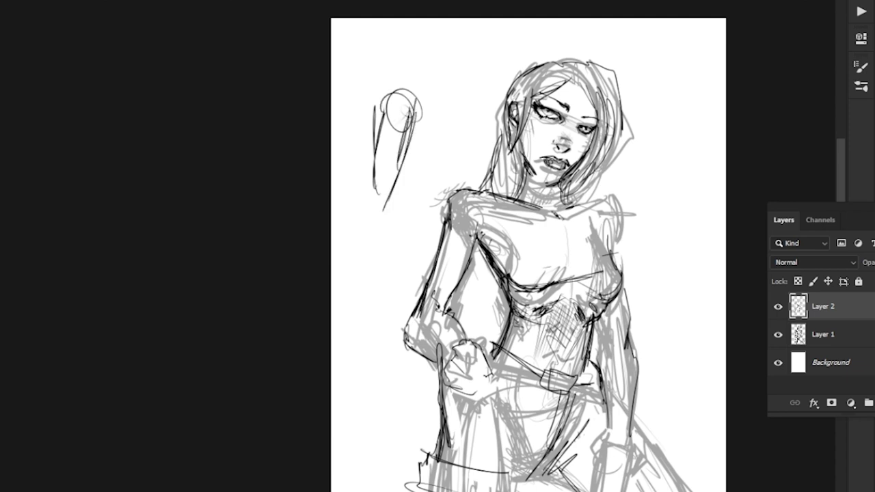
Extend the margin limb sketch with a middle joint, a tapering lower segment and a flared, pointed end
mouse_move(377, 172)
left_mouse_down()
mouse_move(380, 210)
mouse_move(384, 202)
mouse_move(366, 240)
mouse_move(374, 266)
left_mouse_up()
left_click_drag(390, 205, 376, 283)
left_click_drag(390, 228, 374, 281)
left_click_drag(376, 273, 355, 316)
left_click_drag(356, 318, 375, 318)
left_click_drag(374, 260, 381, 321)
mouse_move(383, 267)
left_mouse_down()
mouse_move(386, 315)
mouse_move(357, 320)
left_mouse_up()
left_click_drag(357, 319, 384, 319)
left_click_drag(384, 272, 368, 334)
left_click_drag(359, 313, 370, 331)
Sketch a small curved form with a flat base on the other side of the head, and undo its strokes
scroll(437, 252, "right", 5)
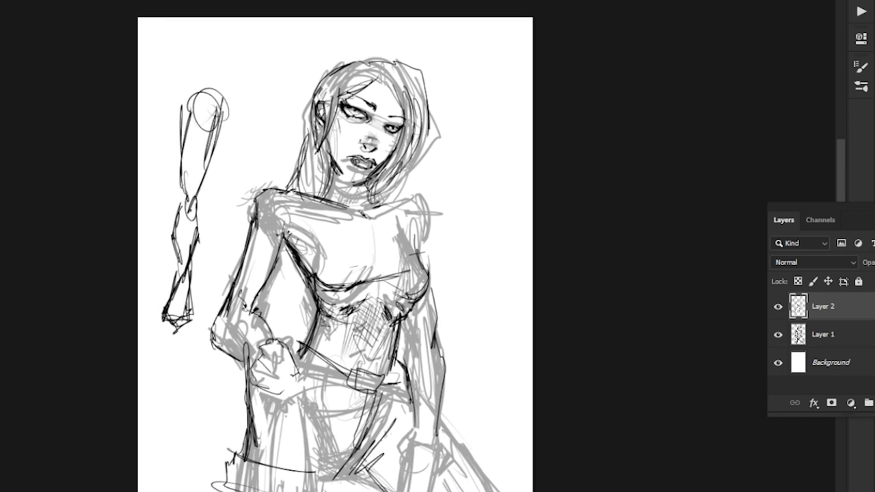
mouse_move(477, 120)
left_mouse_down()
mouse_move(450, 162)
mouse_move(433, 166)
mouse_move(489, 160)
mouse_move(459, 153)
mouse_move(468, 205)
left_mouse_up()
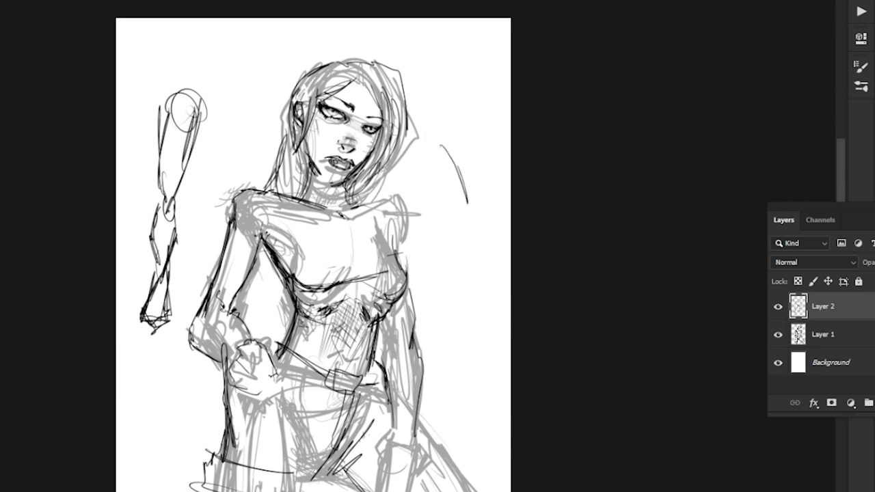
mouse_move(446, 144)
left_mouse_down()
mouse_move(469, 208)
mouse_move(444, 223)
left_mouse_up()
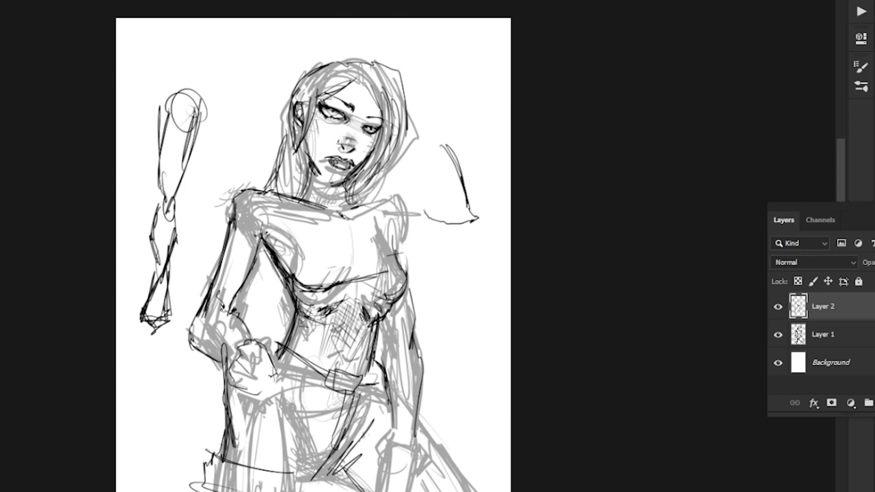
mouse_move(436, 136)
left_mouse_down()
mouse_move(462, 177)
mouse_move(438, 222)
mouse_move(412, 164)
mouse_move(423, 130)
left_mouse_up()
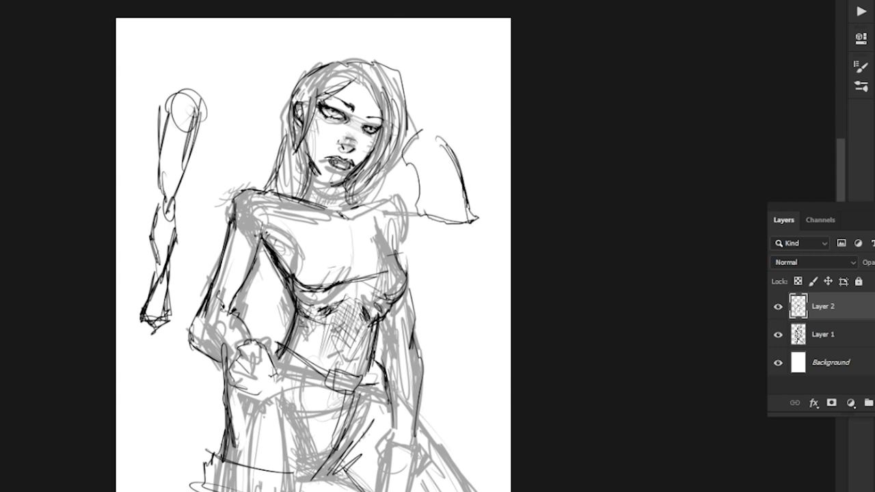
mouse_move(410, 161)
left_mouse_down()
mouse_move(419, 214)
mouse_move(465, 207)
mouse_move(441, 226)
left_mouse_up()
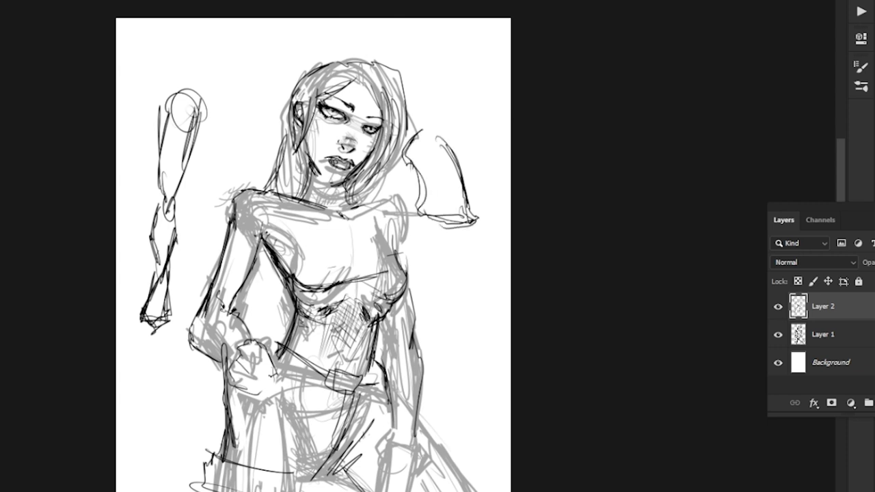
mouse_move(400, 170)
left_mouse_down()
mouse_move(421, 193)
mouse_move(421, 218)
mouse_move(401, 203)
left_mouse_up()
key("ctrl+z")
key("ctrl+z")
key("ctrl+z")
key("ctrl+z")
key("ctrl+z")
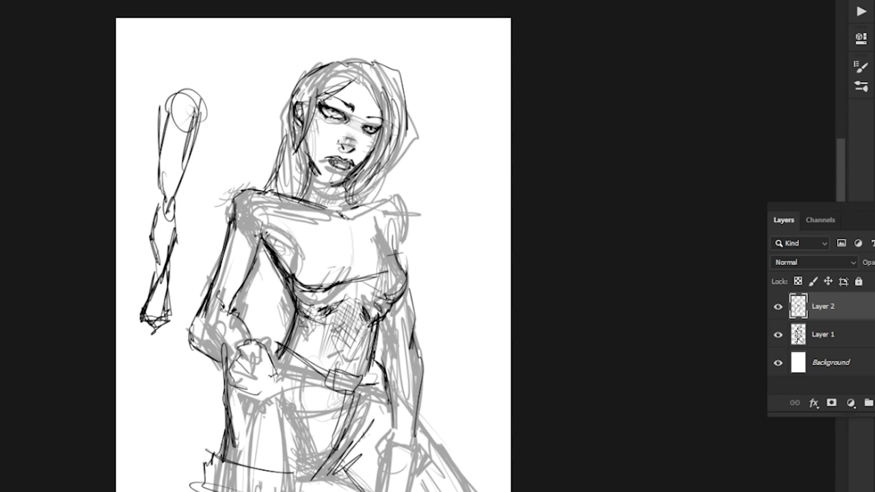
Select the limb sketch in the margin, delete it and clear the selection
mouse_move(162, 353)
left_mouse_down()
mouse_move(199, 240)
mouse_move(135, 309)
mouse_move(150, 369)
left_mouse_up()
key("Delete")
key("ctrl+d")
Ink a band around the straight arm's wrist and the long narrow rectangular shape extending below the hand
left_click_drag(287, 369, 333, 146)
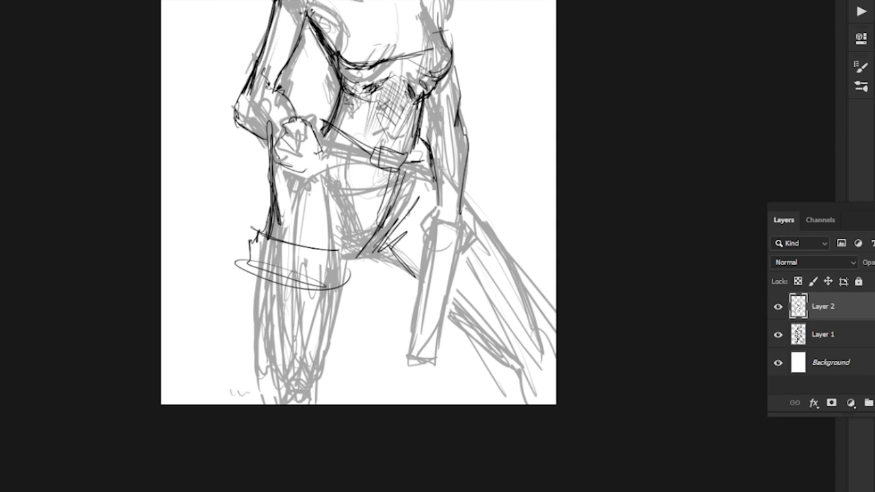
right_click(443, 217)
key("Escape")
left_click_drag(436, 219, 419, 313)
mouse_move(432, 226)
left_mouse_down()
mouse_move(411, 354)
mouse_move(433, 364)
left_mouse_up()
left_click_drag(456, 237, 434, 364)
Darken the crotch line and the far thigh's inner edge, extending the line to the near boot cuff
left_click_drag(378, 255, 414, 279)
left_click_drag(356, 257, 386, 262)
left_click_drag(328, 253, 378, 258)
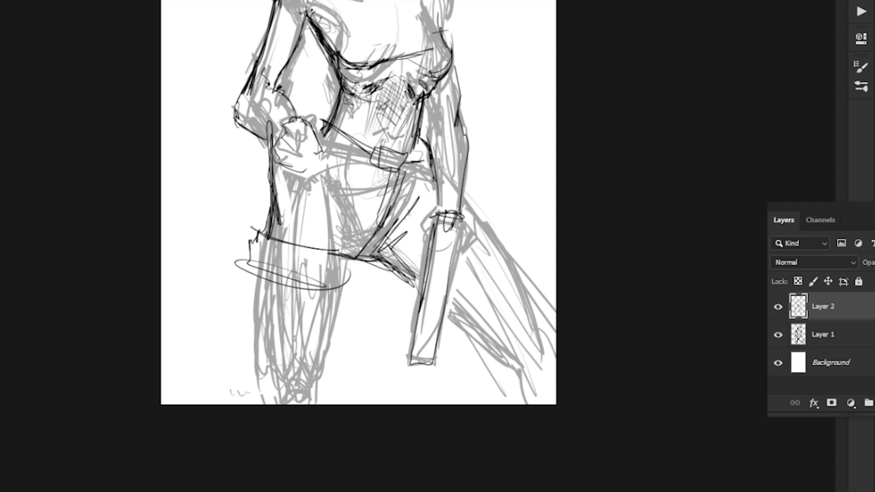
Ink a wide cuff around the far thigh with loose leg lines below it, and hide Layer 1
left_click_drag(495, 227, 450, 277)
mouse_move(477, 222)
left_mouse_down()
mouse_move(486, 212)
mouse_move(460, 307)
mouse_move(486, 286)
left_mouse_up()
mouse_move(512, 266)
left_mouse_down()
mouse_move(546, 332)
mouse_move(522, 395)
left_mouse_up()
left_click_drag(438, 232, 432, 345)
left_click_drag(454, 235, 446, 325)
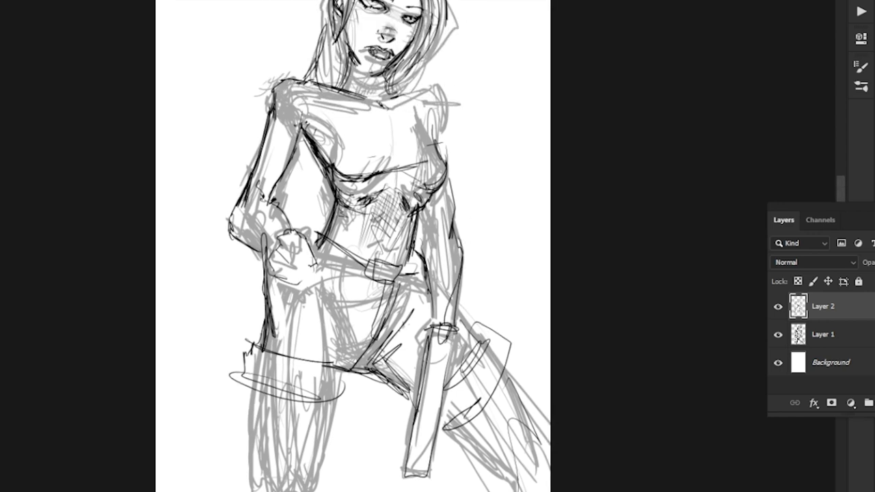
left_click_drag(421, 234, 429, 327)
left_click(778, 334)
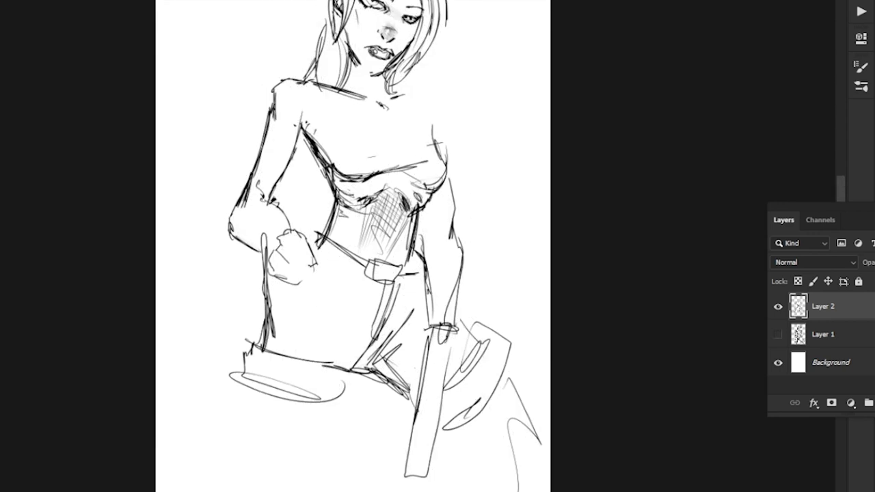
left_click_drag(410, 233, 466, 194)
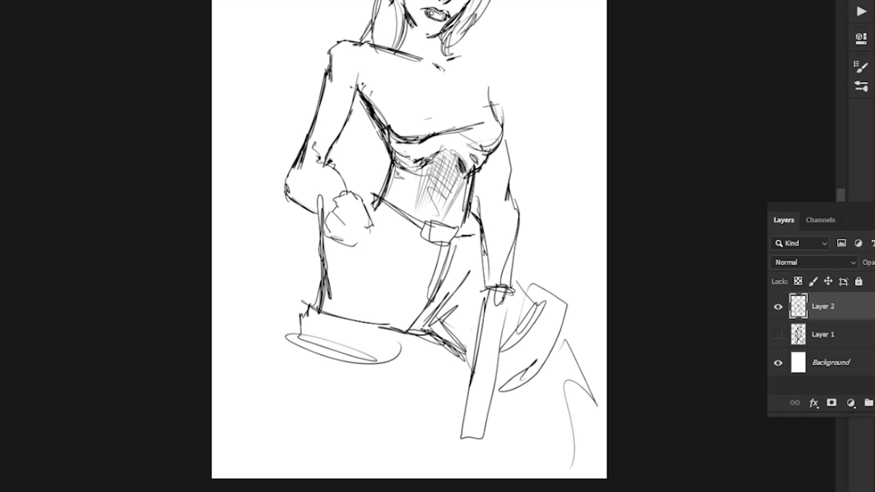
Erase the near thigh's outer contour below the fist and redraw it slightly further inward down to the cuff
mouse_move(387, 168)
left_mouse_down()
mouse_move(339, 220)
mouse_move(310, 275)
left_mouse_up()
mouse_move(333, 234)
left_mouse_down()
mouse_move(315, 298)
mouse_move(331, 298)
left_mouse_up()
mouse_move(338, 237)
left_mouse_down()
mouse_move(330, 306)
mouse_move(319, 290)
left_mouse_up()
key("ctrl+z")
key("e")
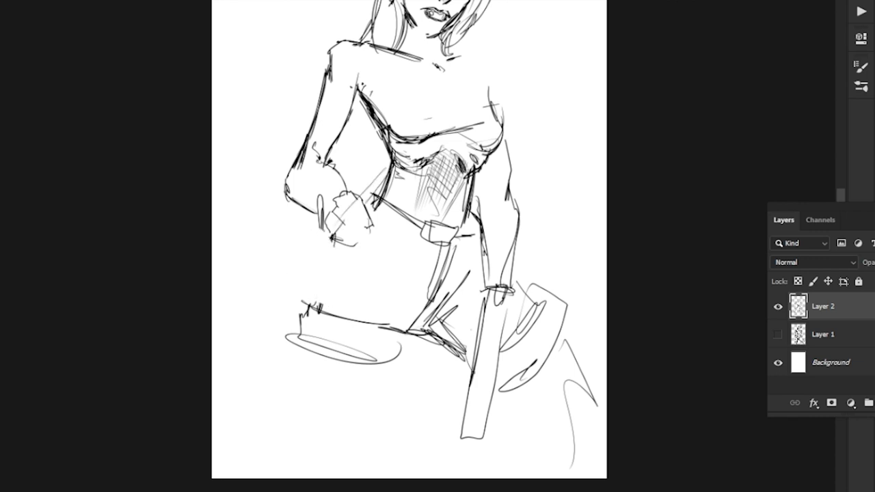
left_click_drag(338, 252, 325, 296)
left_click_drag(334, 243, 324, 305)
left_click_drag(327, 273, 322, 297)
Ink the near leg's inner contour with strokes beside the crotch and a long line continuing below the boot cuff
mouse_move(383, 342)
left_mouse_down()
mouse_move(393, 233)
mouse_move(347, 320)
left_mouse_up()
left_click_drag(381, 247, 335, 352)
left_click_drag(431, 196, 401, 223)
left_click_drag(443, 172, 412, 220)
mouse_move(430, 151)
left_mouse_down()
mouse_move(424, 224)
mouse_move(424, 206)
left_mouse_up()
mouse_move(420, 205)
left_mouse_down()
mouse_move(446, 198)
mouse_move(423, 215)
left_mouse_up()
left_click_drag(418, 181, 410, 226)
left_click_drag(427, 157, 393, 236)
left_click_drag(443, 116, 415, 202)
left_click_drag(430, 170, 406, 313)
Try large construction ovals around the hips and undo them
mouse_move(382, 407)
left_mouse_down()
mouse_move(277, 314)
mouse_move(308, 411)
left_mouse_up()
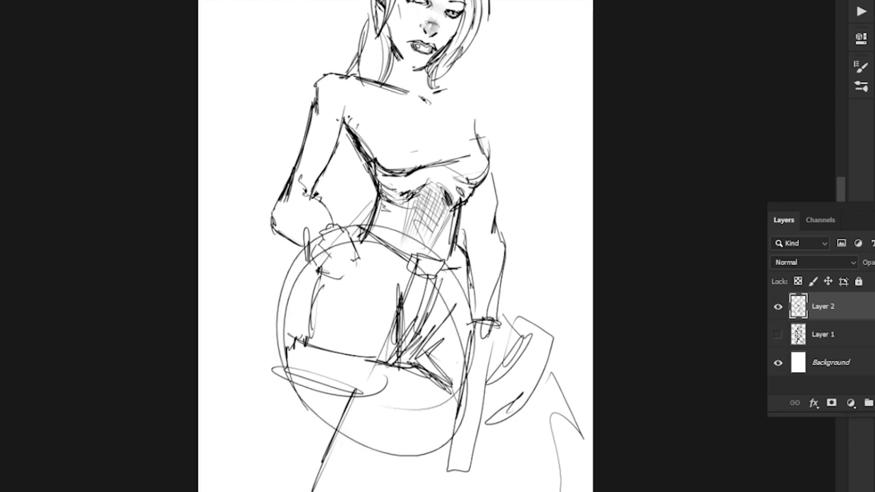
left_click_drag(442, 352, 337, 441)
key("ctrl+z")
key("ctrl+z")
key("ctrl+z")
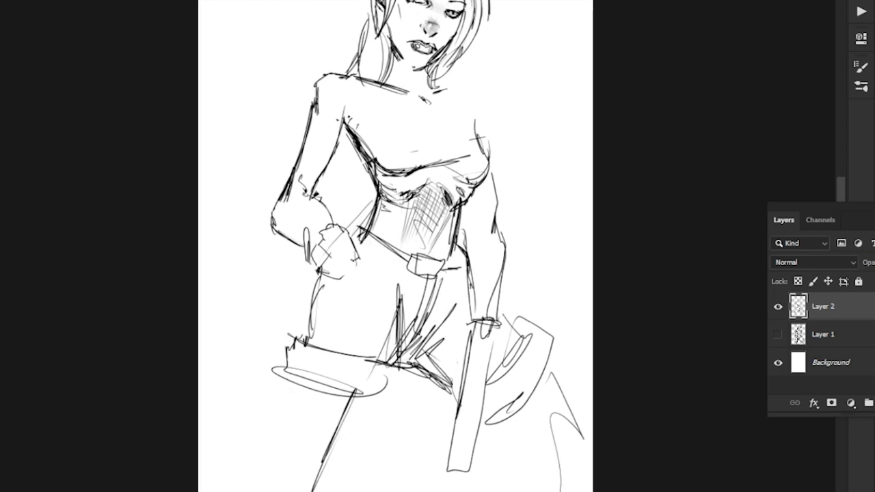
Build up the near leg's inner side with long strokes from the crotch through the cuff toward the knee
mouse_move(403, 342)
left_mouse_down()
mouse_move(405, 228)
mouse_move(460, 297)
mouse_move(396, 257)
mouse_move(318, 383)
mouse_move(345, 374)
left_mouse_up()
left_click_drag(377, 277, 346, 372)
left_click_drag(392, 239, 350, 389)
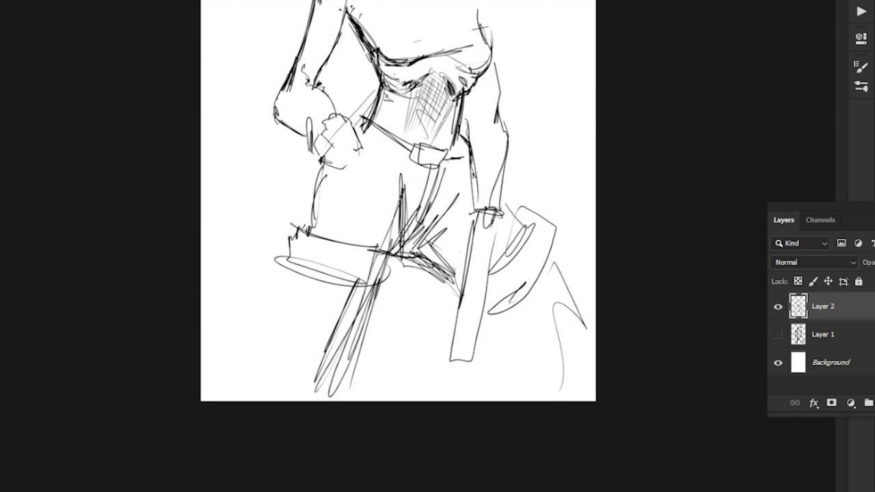
Select the far thigh's cuff and lower leg lines, delete them and clear the selection
mouse_move(396, 178)
left_mouse_down()
mouse_move(373, 355)
mouse_move(350, 260)
mouse_move(285, 223)
left_mouse_up()
mouse_move(399, 223)
left_mouse_down()
mouse_move(484, 445)
mouse_move(401, 222)
left_mouse_up()
key("Delete")
key("ctrl+d")
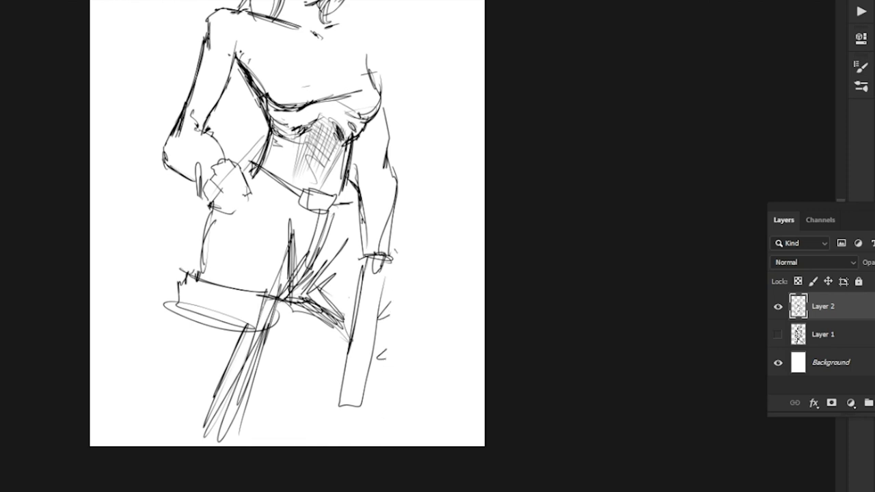
Delete the crotch lines, the far thigh's hatching and part of the long rectangular shape's inner edge
key("Delete")
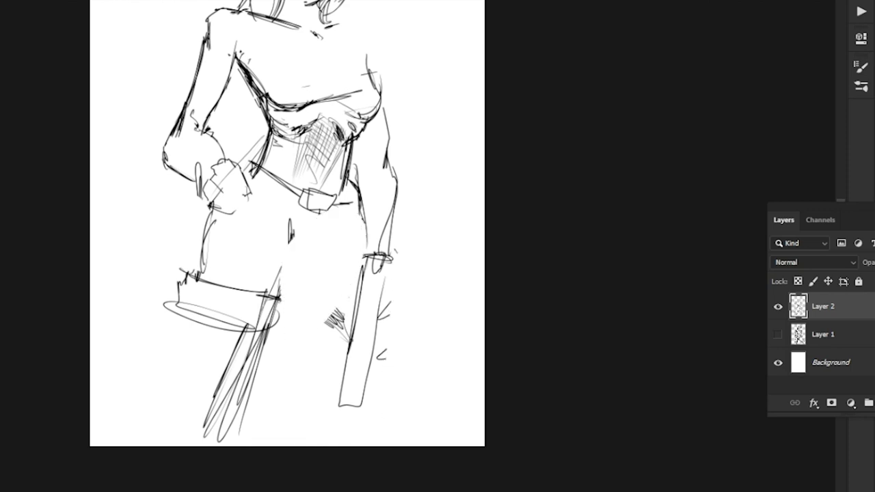
key("Delete")
key("ctrl+d")
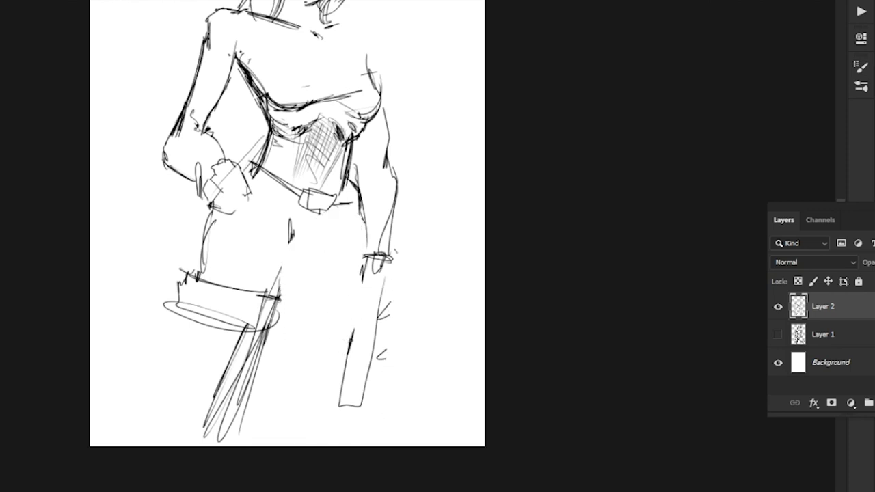
key("ctrl+z")
key("ctrl+z")
Redraw the curve from the belt toward the crotch, the diagonal line at the far thigh and the near thigh's inner edge
mouse_move(344, 198)
left_mouse_down()
mouse_move(309, 241)
mouse_move(291, 234)
left_mouse_up()
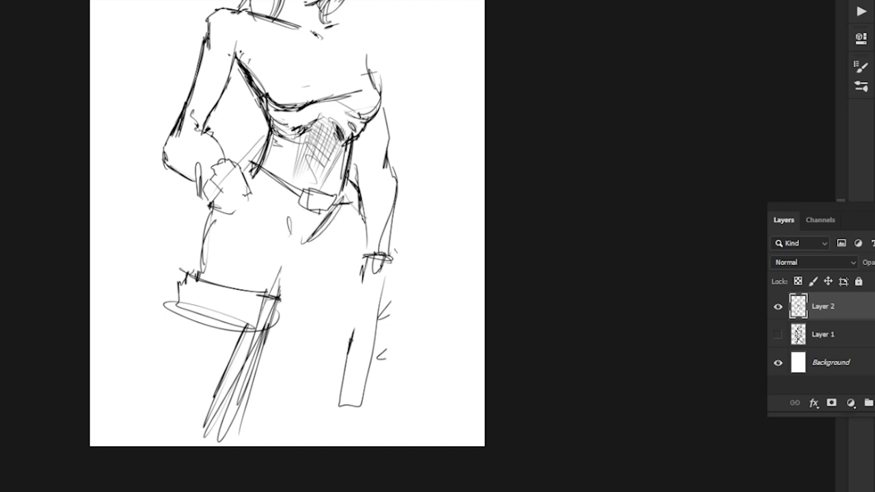
left_click_drag(349, 198, 360, 222)
left_click_drag(284, 252, 346, 307)
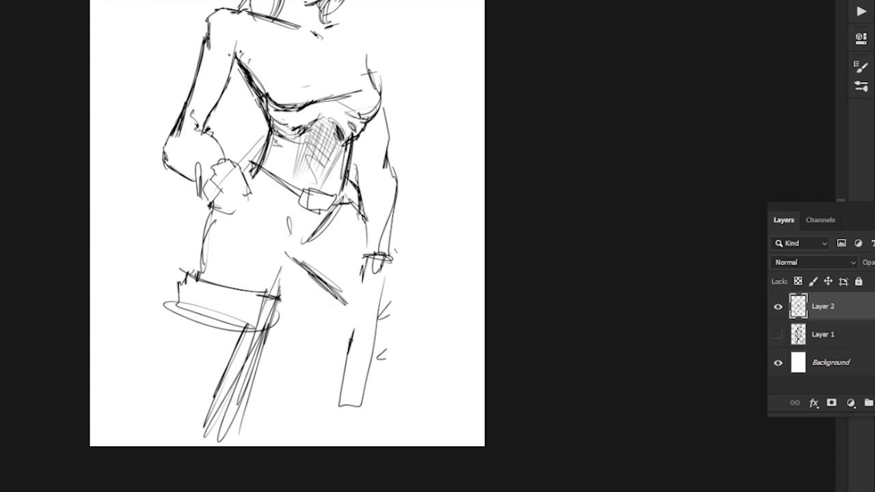
left_click_drag(279, 226, 273, 281)
Ink the far thigh's outer contour down from the wrist and rough in its cuff and lower leg lines
left_click_drag(396, 253, 433, 342)
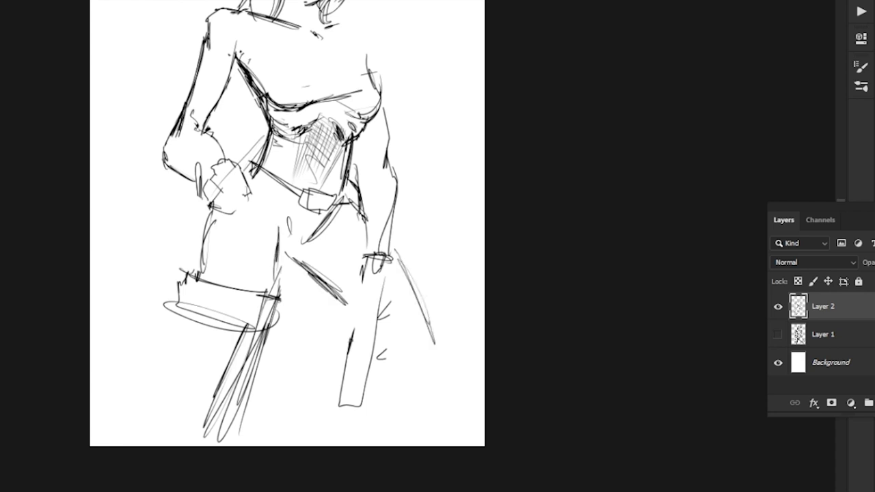
left_click_drag(401, 268, 440, 357)
left_click_drag(381, 329, 429, 383)
left_click_drag(428, 351, 455, 392)
mouse_move(447, 393)
left_mouse_down()
mouse_move(466, 408)
mouse_move(476, 445)
left_mouse_up()
left_click_drag(434, 319, 405, 356)
mouse_move(436, 316)
left_mouse_down()
mouse_move(406, 360)
mouse_move(400, 347)
left_mouse_up()
left_click_drag(379, 319, 420, 312)
Ink the rounded contour of the straight arm's shoulder and its upper arm edge down toward the bust
left_click_drag(328, 177, 374, 336)
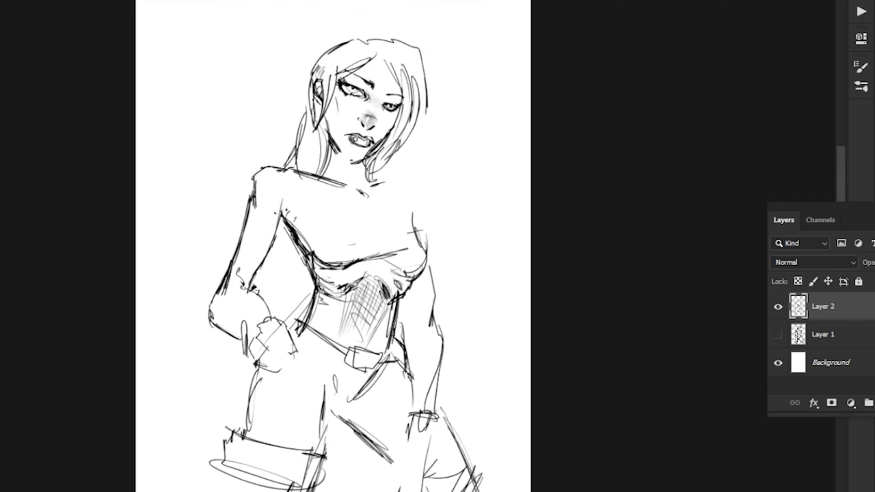
left_click_drag(267, 114, 342, 115)
left_click_drag(410, 205, 307, 194)
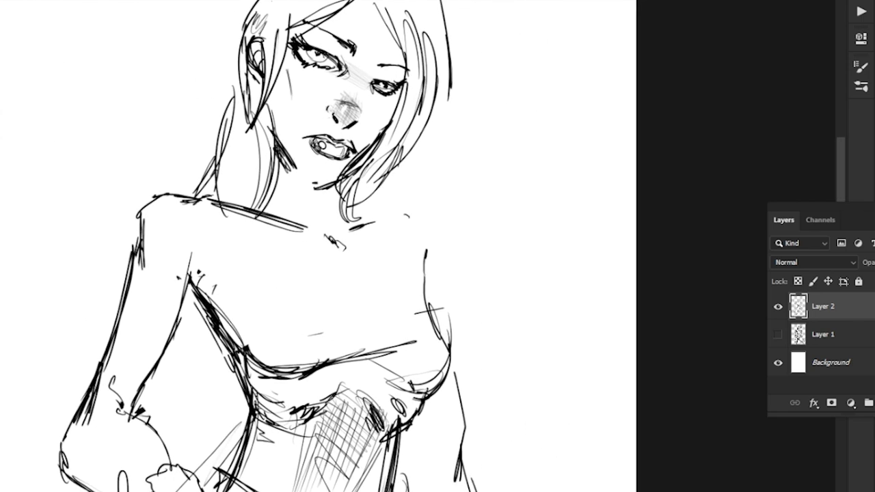
left_click_drag(403, 218, 444, 262)
left_click_drag(448, 208, 443, 322)
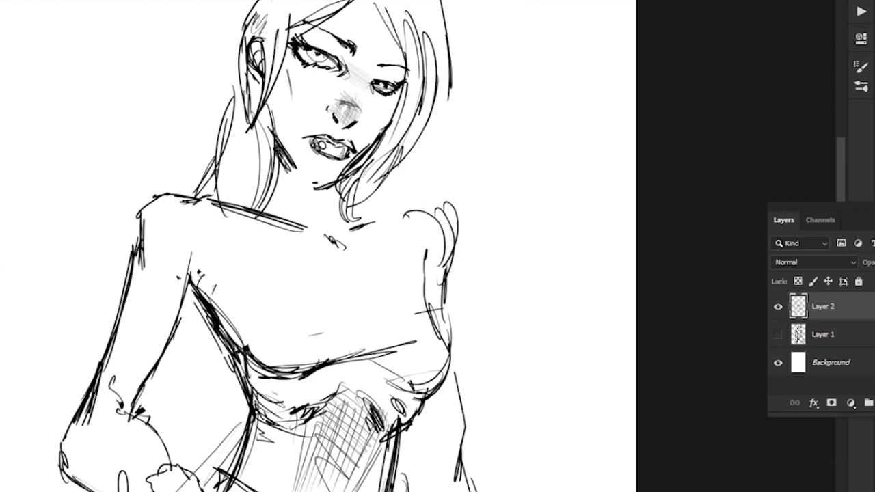
left_click_drag(383, 308, 475, 238)
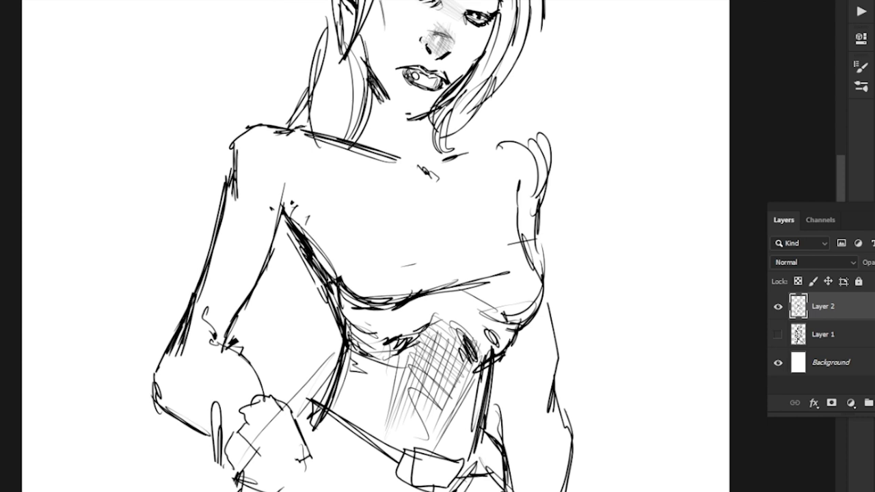
Hand-letter "FROGG" across the chest of the figure's top on Layer 2
left_click_drag(392, 211, 395, 241)
mouse_move(387, 209)
left_mouse_down()
mouse_move(404, 207)
mouse_move(405, 221)
left_mouse_up()
mouse_move(413, 207)
left_mouse_down()
mouse_move(415, 233)
mouse_move(429, 231)
left_mouse_up()
left_click_drag(441, 215, 470, 228)
left_click_drag(459, 223, 506, 236)
left_click_drag(497, 234, 511, 233)
Doodle a small frog head beneath the chest lettering and add a wavy fold line below it
mouse_move(479, 273)
left_mouse_down()
mouse_move(496, 243)
mouse_move(464, 221)
left_mouse_up()
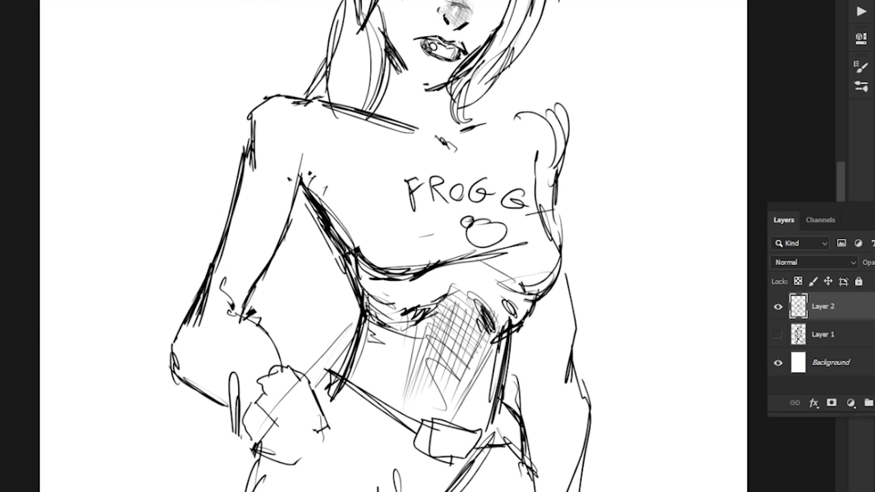
left_click_drag(473, 261, 470, 308)
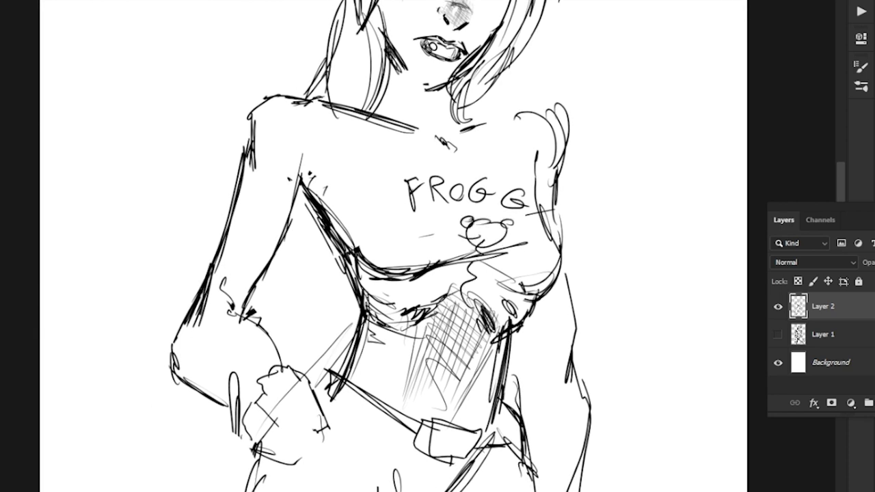
left_click_drag(478, 260, 467, 315)
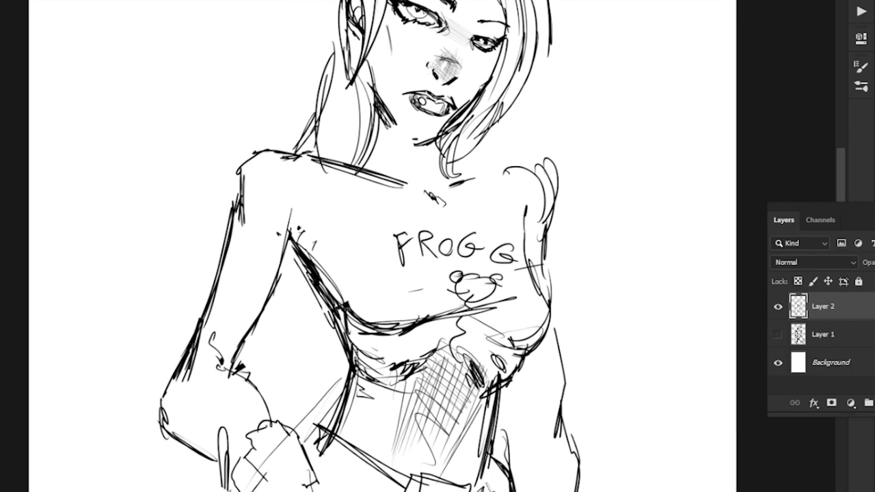
Draw a short sleeve's hem across the bent arm's upper arm and replace the arm's outer contour above it
left_click_drag(215, 247, 283, 263)
left_click_drag(198, 238, 269, 280)
left_click_drag(237, 178, 208, 247)
mouse_move(241, 176)
left_mouse_down()
mouse_move(224, 258)
mouse_move(304, 296)
left_mouse_up()
mouse_move(237, 181)
left_mouse_down()
mouse_move(223, 245)
mouse_move(215, 247)
mouse_move(234, 180)
mouse_move(224, 231)
mouse_move(209, 251)
left_mouse_up()
key("Delete")
key("ctrl+d")
mouse_move(288, 229)
left_mouse_down()
mouse_move(269, 269)
mouse_move(282, 262)
left_mouse_up()
left_click_drag(424, 329, 370, 208)
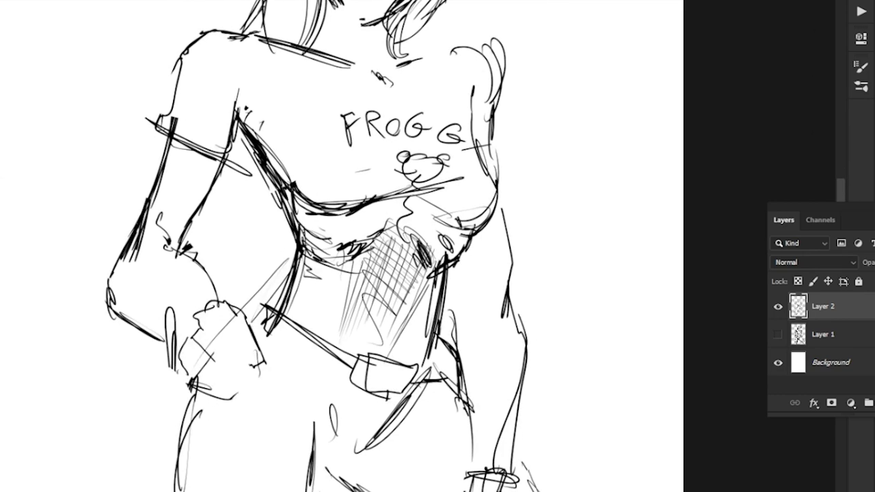
left_click_drag(165, 313, 76, 315)
left_click_drag(205, 287, 383, 264)
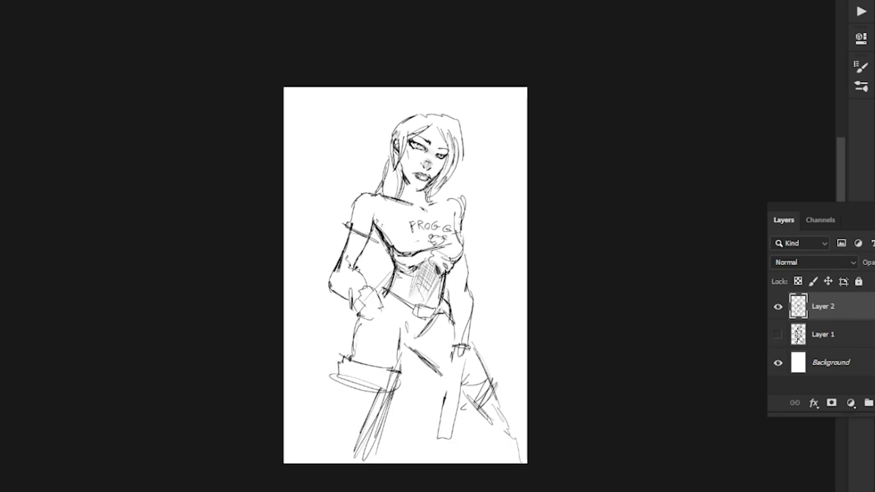
left_click_drag(306, 245, 326, 227)
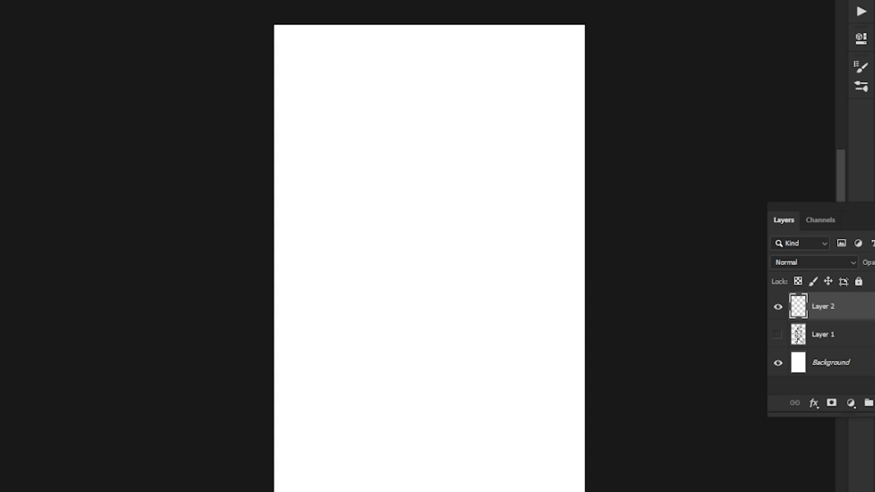
Sketch a rough figure on the emptied Layer 2 with an oval head, elliptical shoulders, and bust and waist contours
mouse_move(462, 129)
left_mouse_down()
mouse_move(429, 83)
mouse_move(424, 159)
mouse_move(454, 66)
mouse_move(405, 130)
left_mouse_up()
mouse_move(479, 109)
left_mouse_down()
mouse_move(396, 96)
mouse_move(470, 178)
mouse_move(370, 157)
mouse_move(472, 164)
mouse_move(482, 175)
mouse_move(482, 244)
mouse_move(467, 257)
mouse_move(428, 246)
left_mouse_up()
mouse_move(361, 167)
left_mouse_down()
mouse_move(343, 227)
mouse_move(357, 245)
mouse_move(329, 272)
left_mouse_up()
left_click_drag(342, 224, 335, 290)
mouse_move(475, 239)
left_mouse_down()
mouse_move(477, 286)
mouse_move(491, 291)
mouse_move(472, 323)
left_mouse_up()
mouse_move(488, 278)
left_mouse_down()
mouse_move(493, 319)
mouse_move(472, 369)
left_mouse_up()
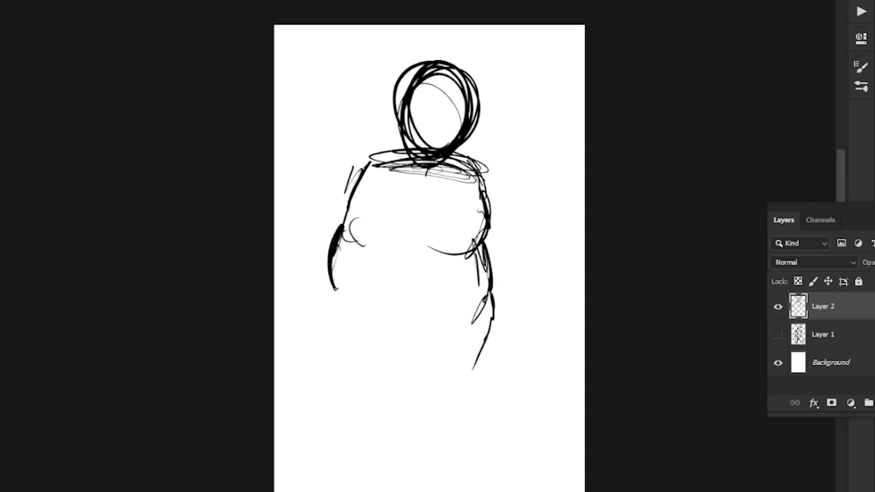
Extend the rough figure's side contours down to the hips and add loose lines for both arms
mouse_move(324, 269)
left_mouse_down()
mouse_move(312, 353)
mouse_move(342, 385)
left_mouse_up()
left_click_drag(342, 148, 328, 170)
left_click_drag(341, 161, 328, 200)
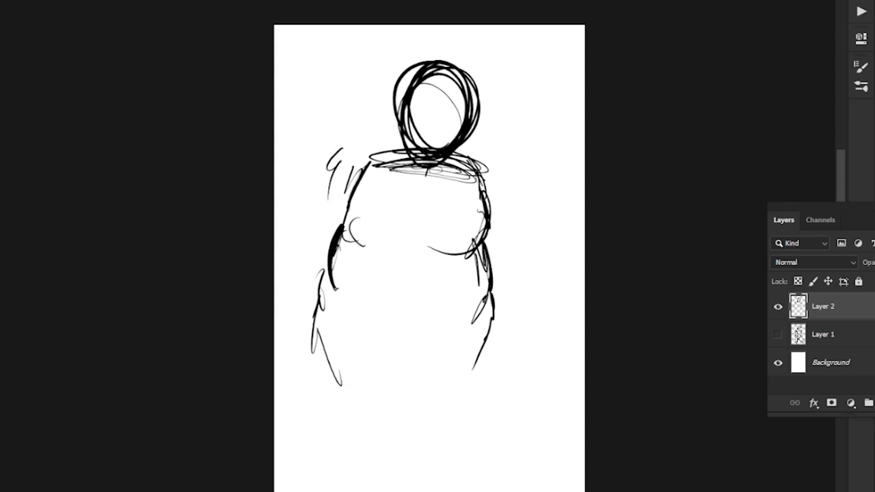
left_click_drag(321, 342, 324, 412)
left_click_drag(484, 358, 485, 401)
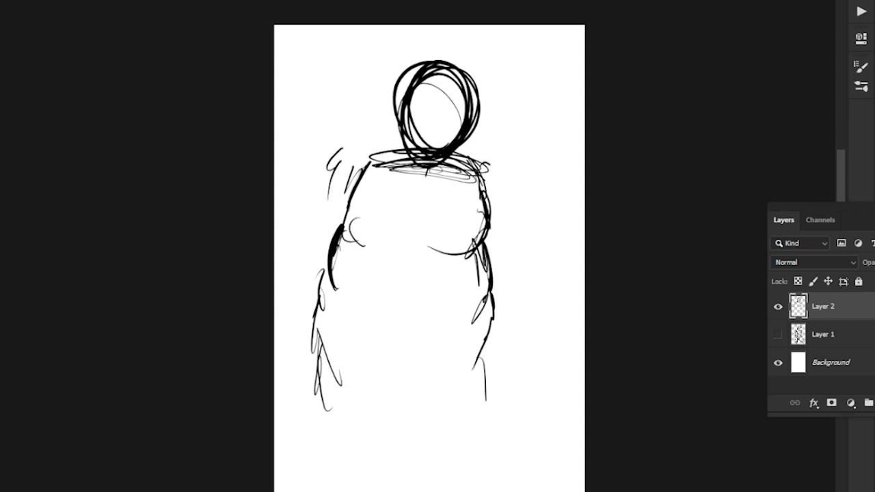
mouse_move(496, 161)
left_mouse_down()
mouse_move(490, 225)
mouse_move(522, 260)
mouse_move(494, 305)
left_mouse_up()
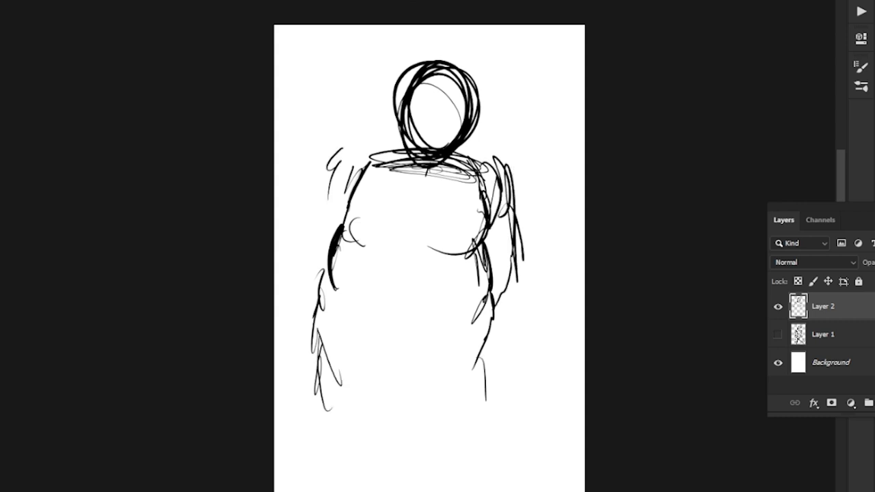
left_click_drag(333, 192, 328, 226)
Clear the whole rough figure from Layer 2
mouse_move(366, 486)
left_mouse_down()
mouse_move(560, 171)
mouse_move(293, 472)
mouse_move(356, 486)
left_mouse_up()
key("Delete")
key("ctrl+d")
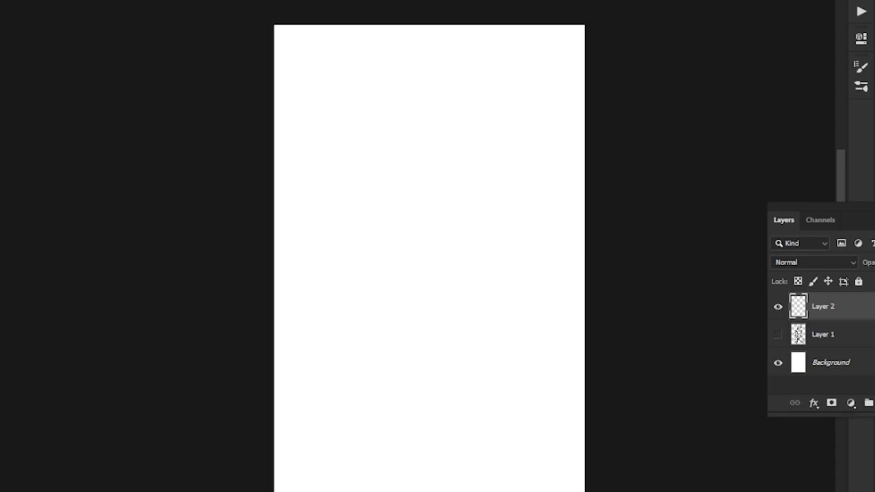
Sketch a long oval head with a curved eye line and a slanted centre line on the blank canvas
left_click_drag(477, 99, 464, 181)
mouse_move(475, 133)
left_mouse_down()
mouse_move(431, 94)
mouse_move(416, 93)
left_mouse_up()
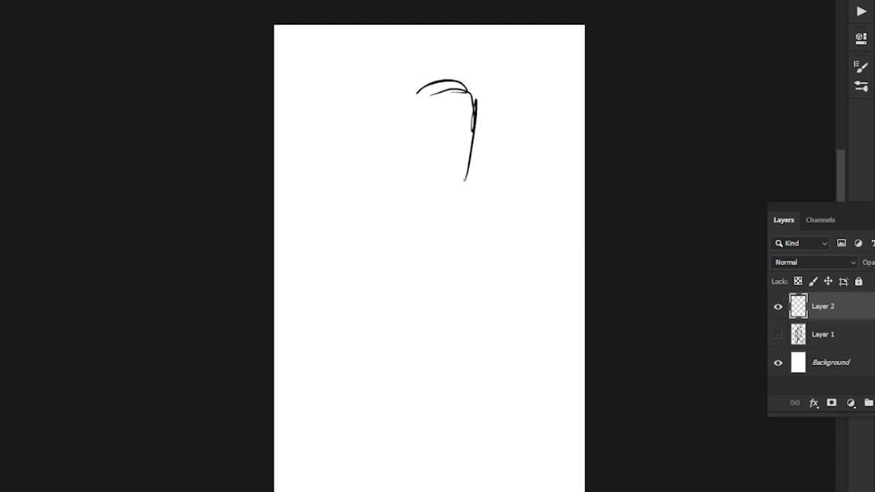
mouse_move(467, 83)
left_mouse_down()
mouse_move(455, 189)
mouse_move(424, 197)
left_mouse_up()
mouse_move(409, 81)
left_mouse_down()
mouse_move(399, 162)
mouse_move(425, 207)
left_mouse_up()
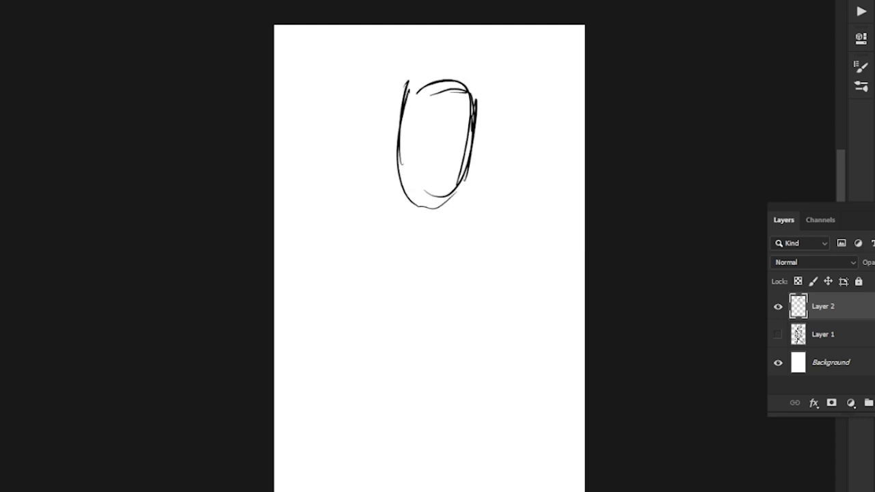
left_click_drag(483, 118, 383, 110)
mouse_move(453, 66)
left_mouse_down()
mouse_move(426, 214)
mouse_move(438, 176)
left_mouse_up()
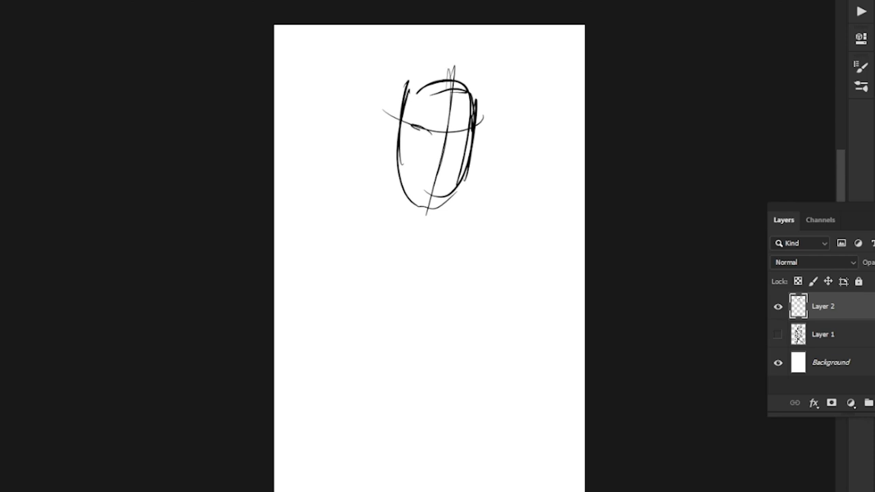
Add simple eyes, nose, mouth and ears to the oval head, and strengthen the hair and jaw lines on one side
left_click_drag(429, 130, 418, 126)
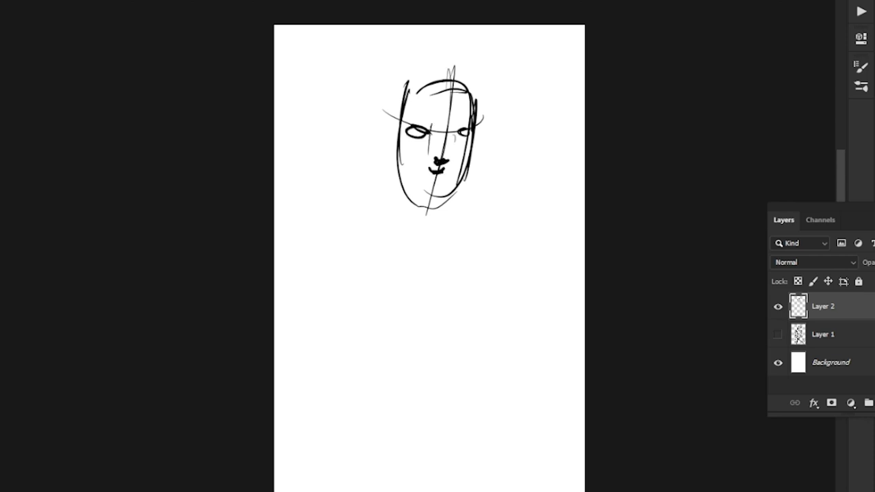
left_click_drag(395, 128, 394, 155)
left_click_drag(472, 138, 469, 157)
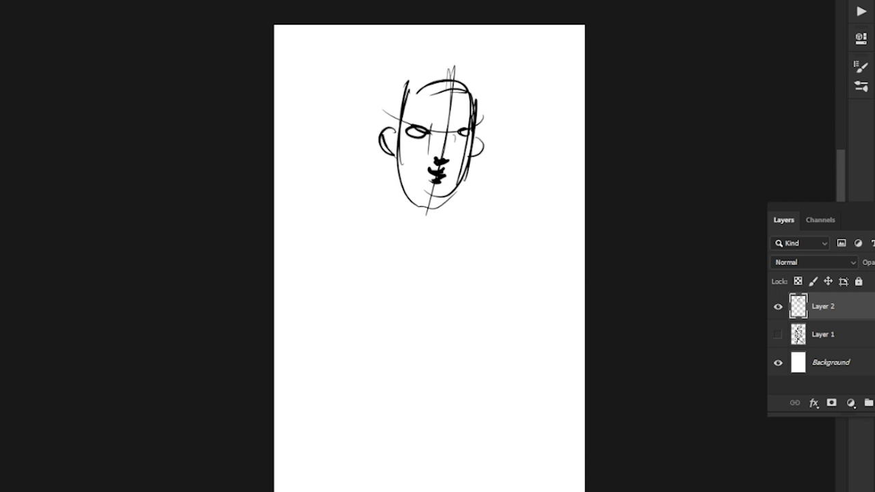
left_click_drag(409, 87, 375, 187)
left_click_drag(402, 83, 397, 167)
left_click_drag(399, 99, 391, 195)
left_click_drag(401, 147, 427, 205)
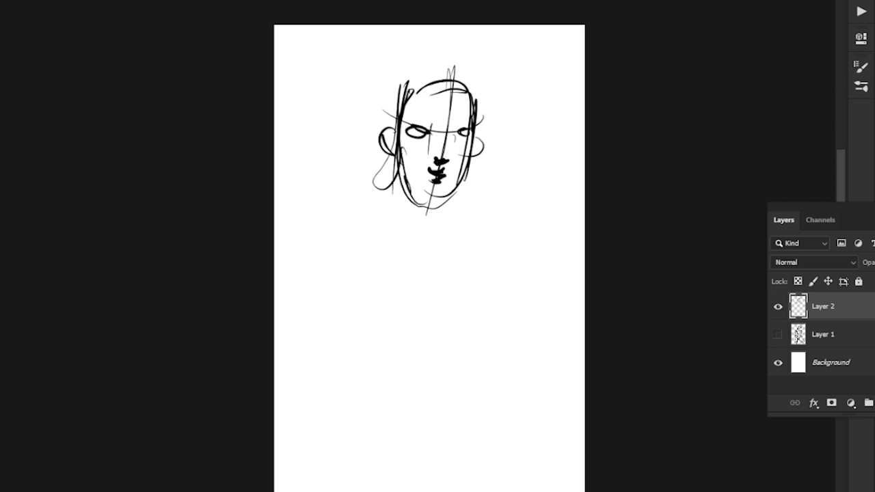
Rough in the neck and both side contours of the torso from the shoulders through the bust and waist to the hips
mouse_move(463, 164)
left_mouse_down()
mouse_move(425, 222)
mouse_move(457, 248)
mouse_move(466, 270)
mouse_move(462, 315)
mouse_move(493, 427)
left_mouse_up()
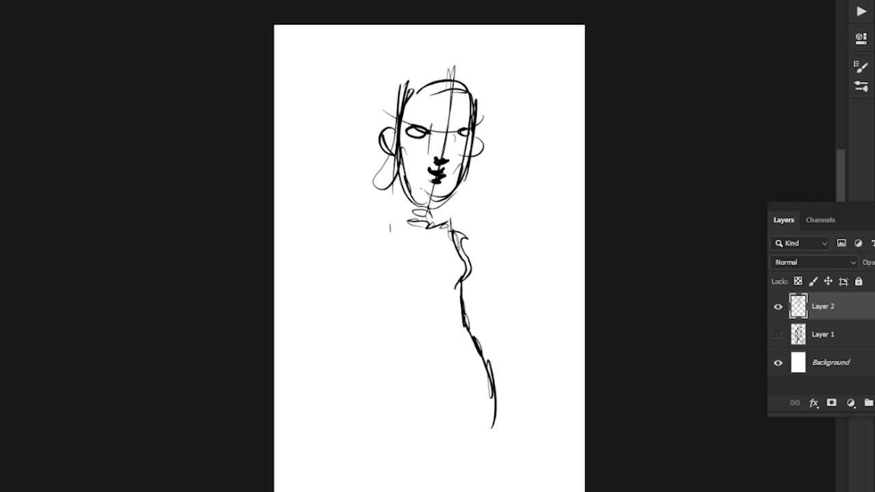
left_click_drag(398, 291, 386, 284)
left_click_drag(382, 216, 374, 260)
mouse_move(377, 247)
left_mouse_down()
mouse_move(387, 284)
mouse_move(373, 316)
left_mouse_up()
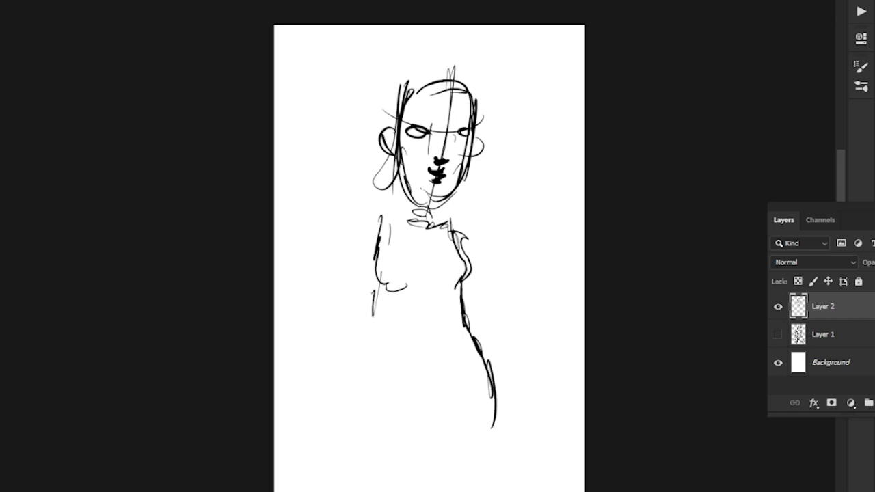
left_click_drag(382, 266, 385, 314)
mouse_move(383, 286)
left_mouse_down()
mouse_move(342, 395)
mouse_move(359, 432)
left_mouse_up()
left_click_drag(377, 316, 348, 397)
left_click_drag(357, 404, 362, 431)
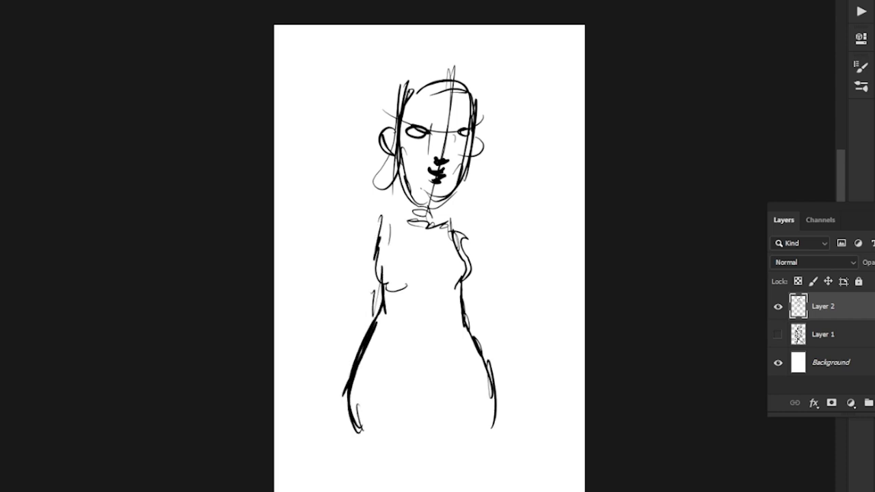
Draw curved waistband lines between the hips and a drooping pelvis curve below them
left_click_drag(375, 328, 468, 334)
mouse_move(368, 324)
left_mouse_down()
mouse_move(416, 339)
mouse_move(360, 346)
mouse_move(420, 362)
left_mouse_up()
left_click_drag(469, 332, 393, 392)
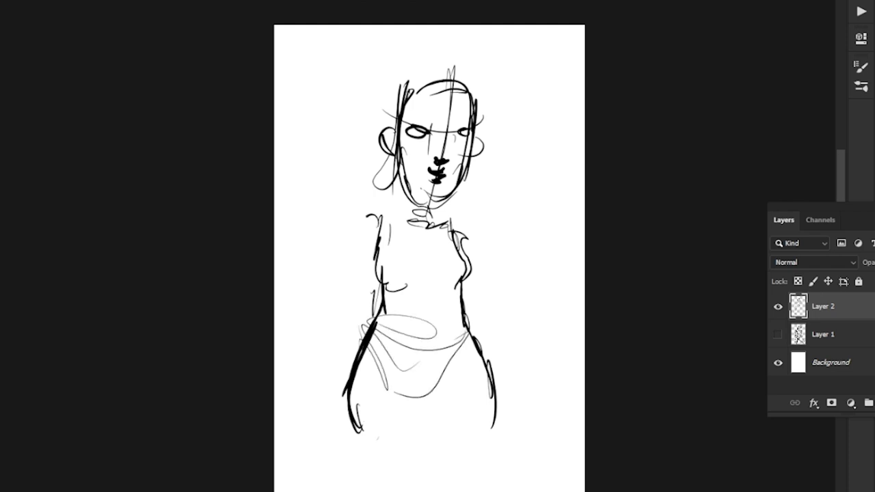
Sketch a shoulder circle with upper arm lines on one side and the opposite upper arm beside the bust
left_click_drag(375, 217, 360, 241)
left_click_drag(364, 224, 349, 275)
left_click_drag(358, 248, 354, 269)
left_click_drag(472, 249, 473, 265)
left_click_drag(472, 265, 476, 307)
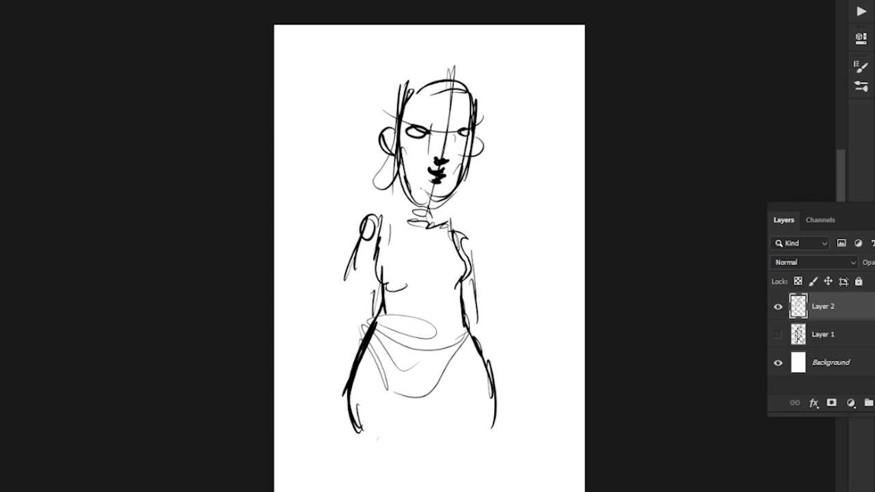
Add an elbow circle, forearm and boxy hand to one arm, and draw the other arm's forearm beside the hip
left_click_drag(335, 295, 338, 313)
mouse_move(338, 315)
left_mouse_down()
mouse_move(330, 358)
mouse_move(350, 376)
left_mouse_up()
left_click_drag(438, 319, 471, 335)
mouse_move(470, 344)
left_mouse_down()
mouse_move(465, 383)
mouse_move(439, 284)
mouse_move(447, 348)
left_mouse_up()
left_click_drag(343, 338, 349, 412)
mouse_move(345, 402)
left_mouse_down()
mouse_move(352, 433)
mouse_move(346, 395)
left_mouse_up()
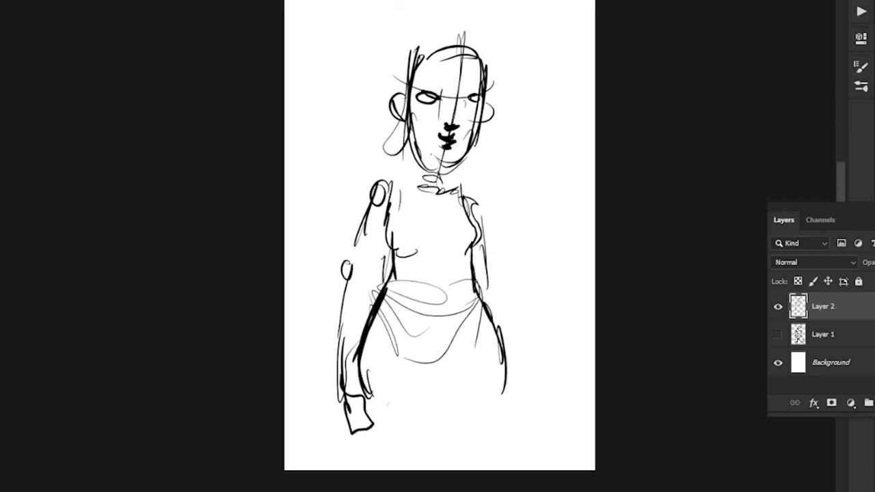
left_click_drag(345, 301, 339, 375)
mouse_move(507, 302)
left_mouse_down()
mouse_move(511, 400)
mouse_move(517, 384)
left_mouse_up()
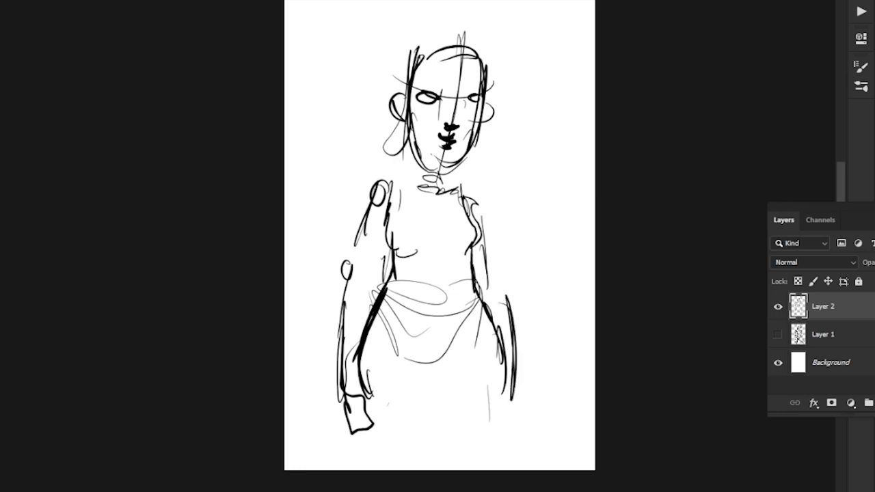
Clear the entire second practice figure from Layer 2
mouse_move(492, 457)
left_mouse_down()
mouse_move(379, 8)
mouse_move(322, 403)
left_mouse_up()
key("Delete")
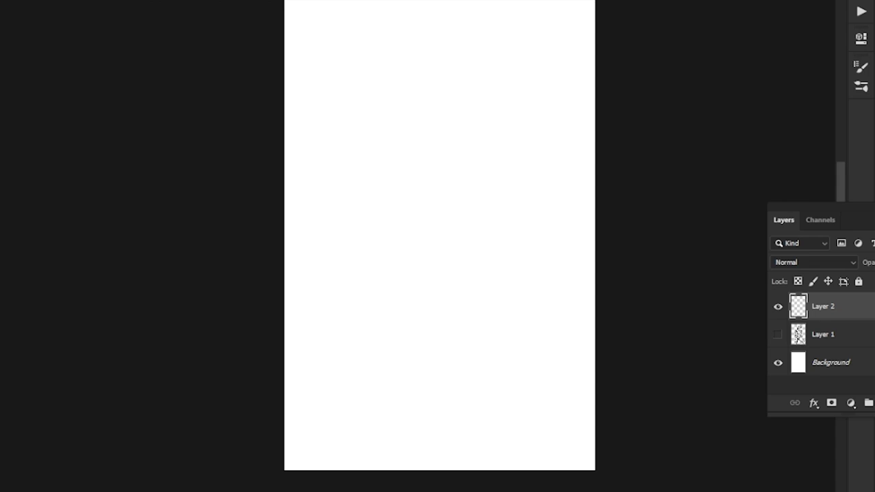
Hand-letter "THANK YOU" on two lines across the upper half of the blank canvas
left_click_drag(358, 116, 362, 161)
mouse_move(335, 140)
left_mouse_down()
mouse_move(372, 113)
mouse_move(385, 163)
left_mouse_up()
left_click_drag(407, 109, 410, 143)
mouse_move(410, 129)
left_mouse_down()
mouse_move(437, 130)
mouse_move(484, 91)
mouse_move(492, 146)
left_mouse_up()
mouse_move(524, 103)
left_mouse_down()
mouse_move(514, 132)
mouse_move(526, 152)
left_mouse_up()
left_click_drag(385, 203, 410, 239)
left_click_drag(416, 205, 411, 272)
mouse_move(448, 220)
left_mouse_down()
mouse_move(431, 226)
mouse_move(448, 239)
left_mouse_up()
left_click_drag(466, 214, 502, 219)
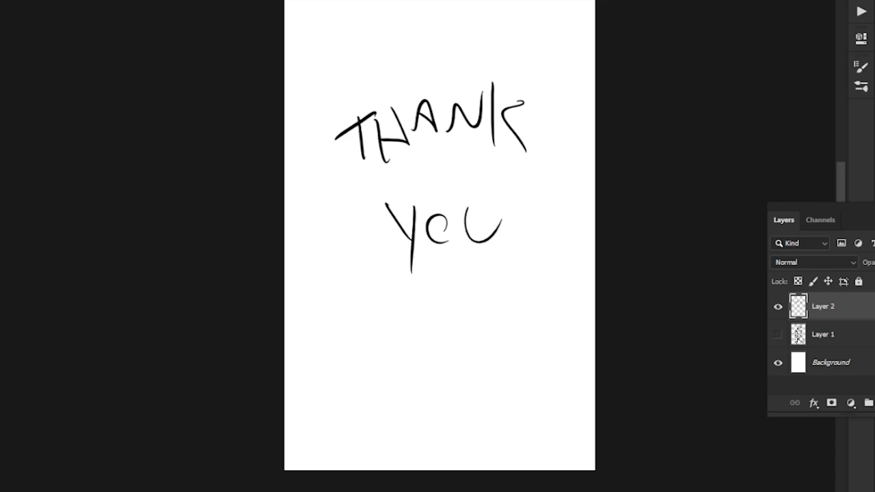
Add two exclamation marks after the lettering and draw a smiling mouth beneath them
left_click_drag(525, 169, 508, 244)
left_click_drag(552, 191, 535, 228)
left_click_drag(517, 299, 512, 328)
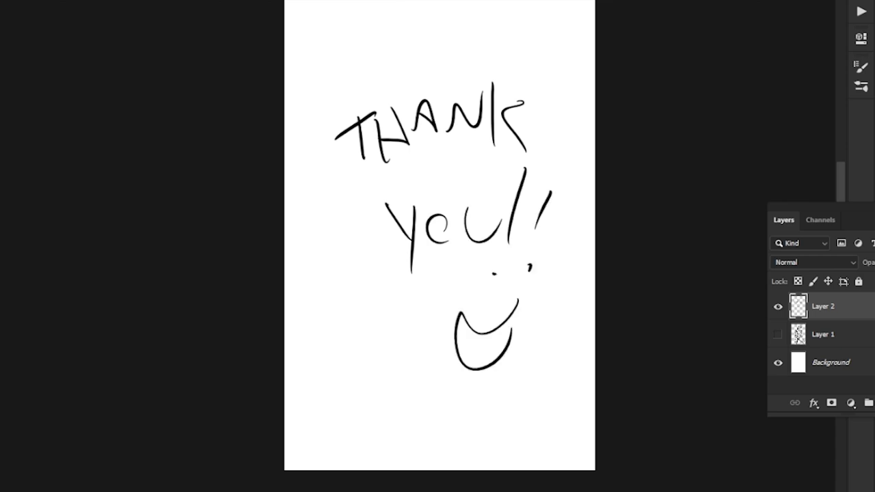